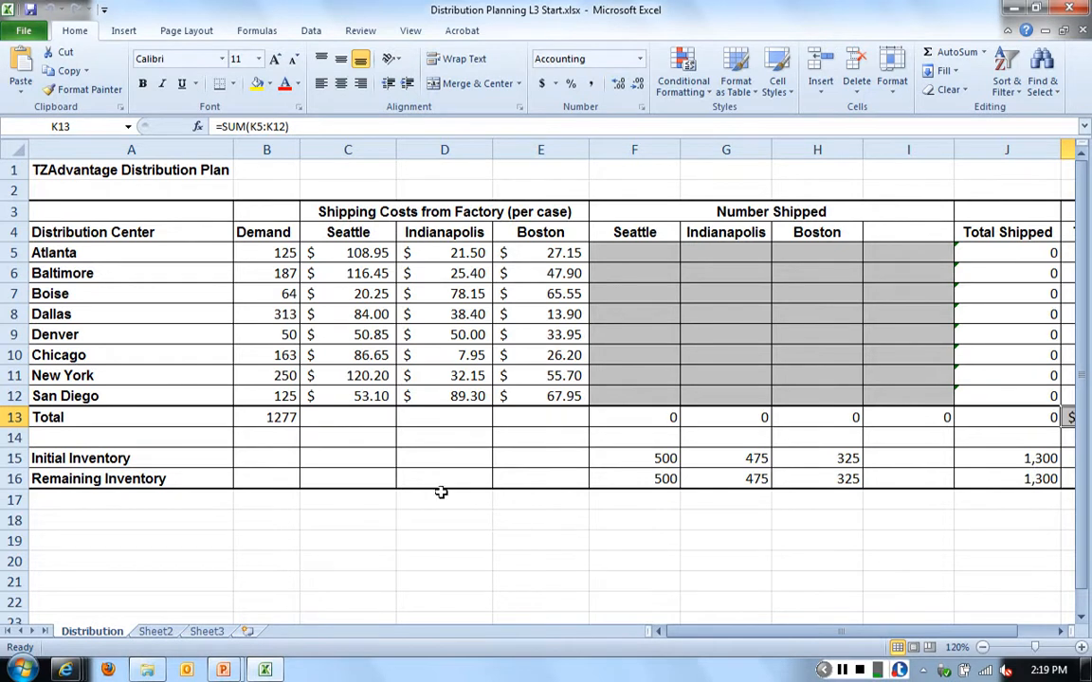
Examine Atlanta's demand and Seattle shipping cost, and the formula behind the total demand
{"action": "left_click", "coordinate": [133, 252]}
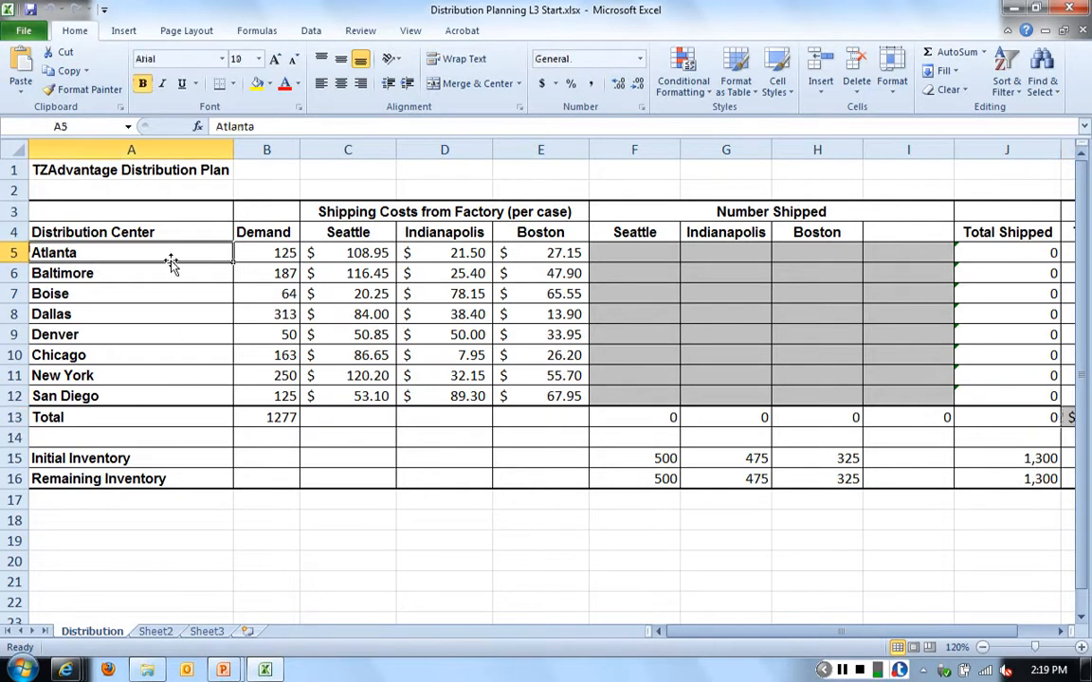
{"action": "left_click", "coordinate": [259, 253]}
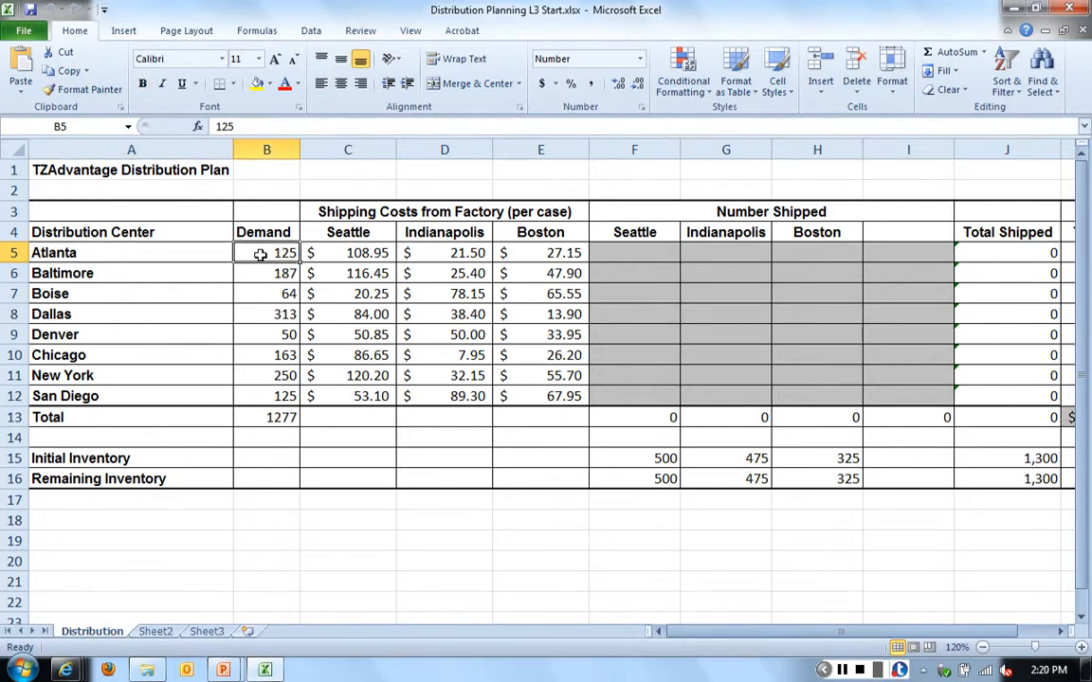
{"action": "left_click", "coordinate": [370, 254]}
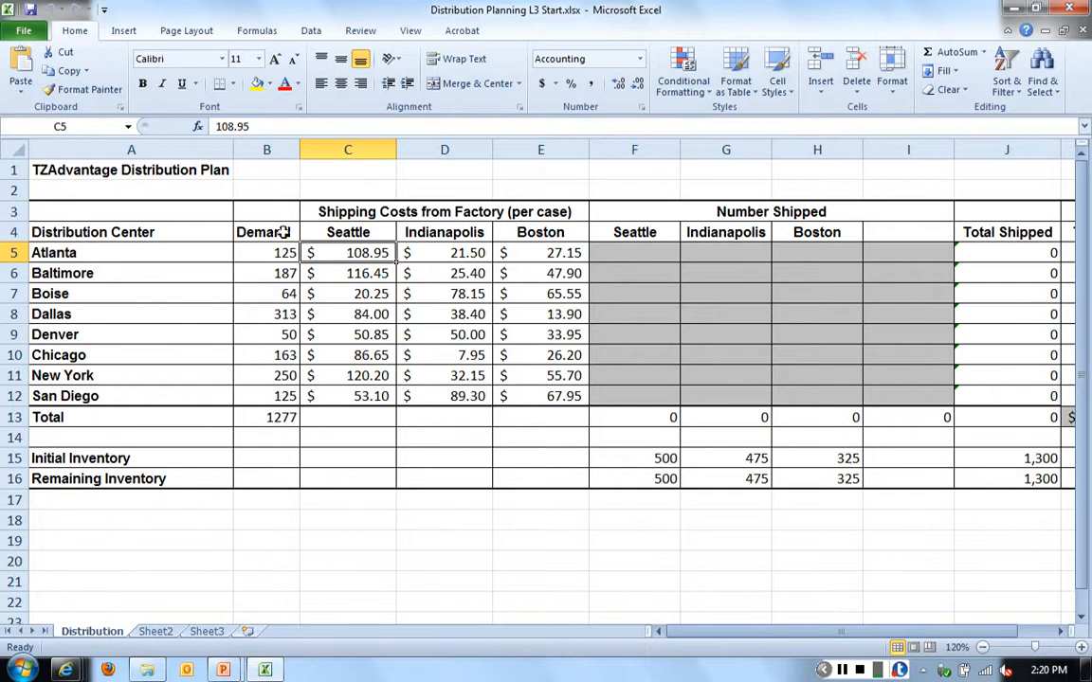
{"action": "left_click", "coordinate": [256, 420]}
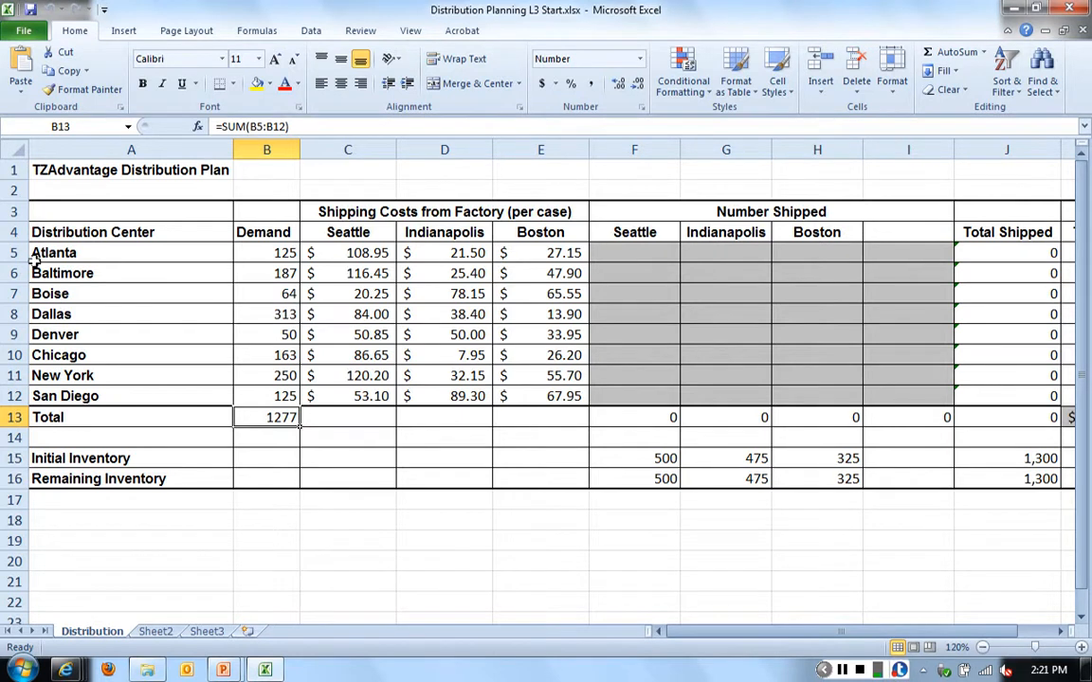
Enter 5 as the number shipped from Indianapolis to Atlanta
{"action": "left_click", "coordinate": [742, 253]}
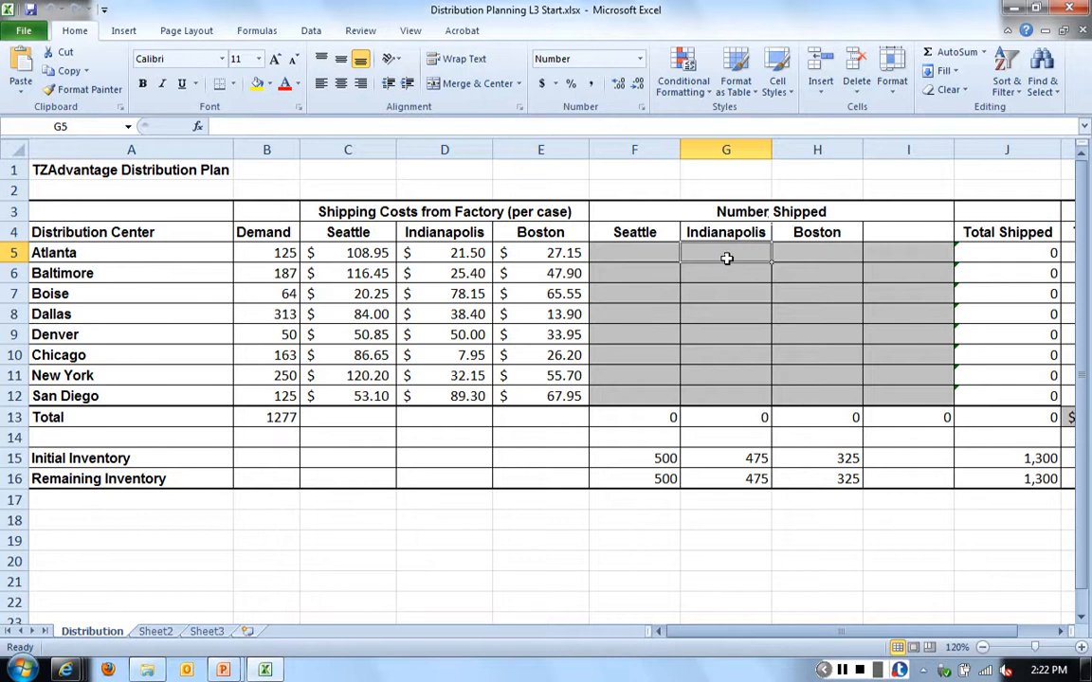
{"action": "type", "text": "5"}
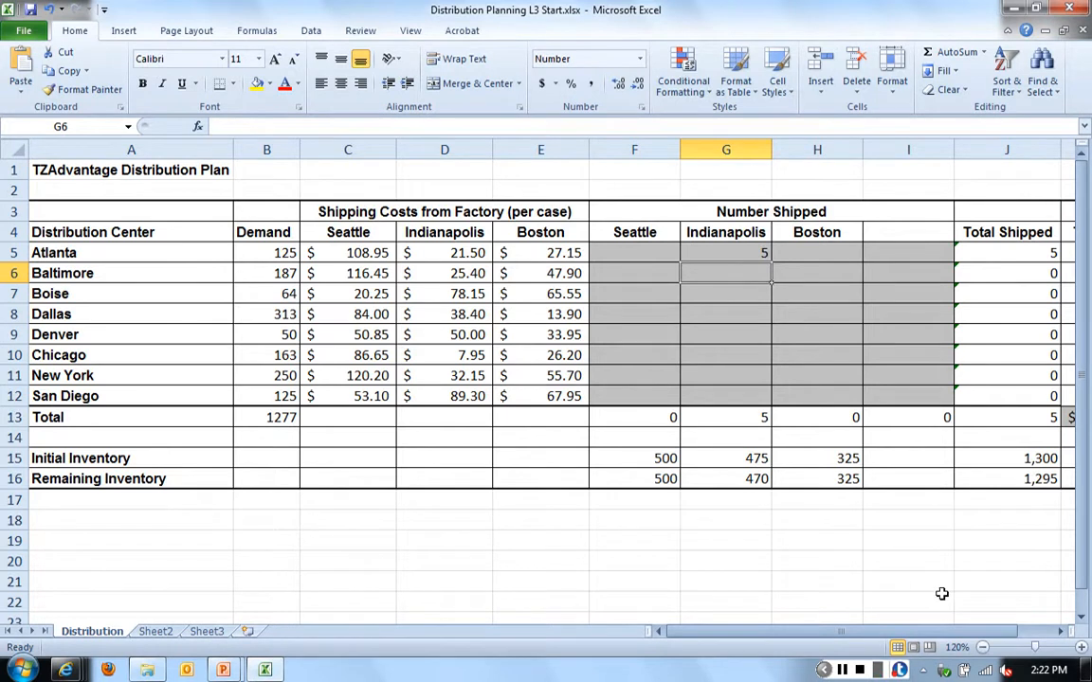
{"action": "left_click", "coordinate": [1060, 641]}
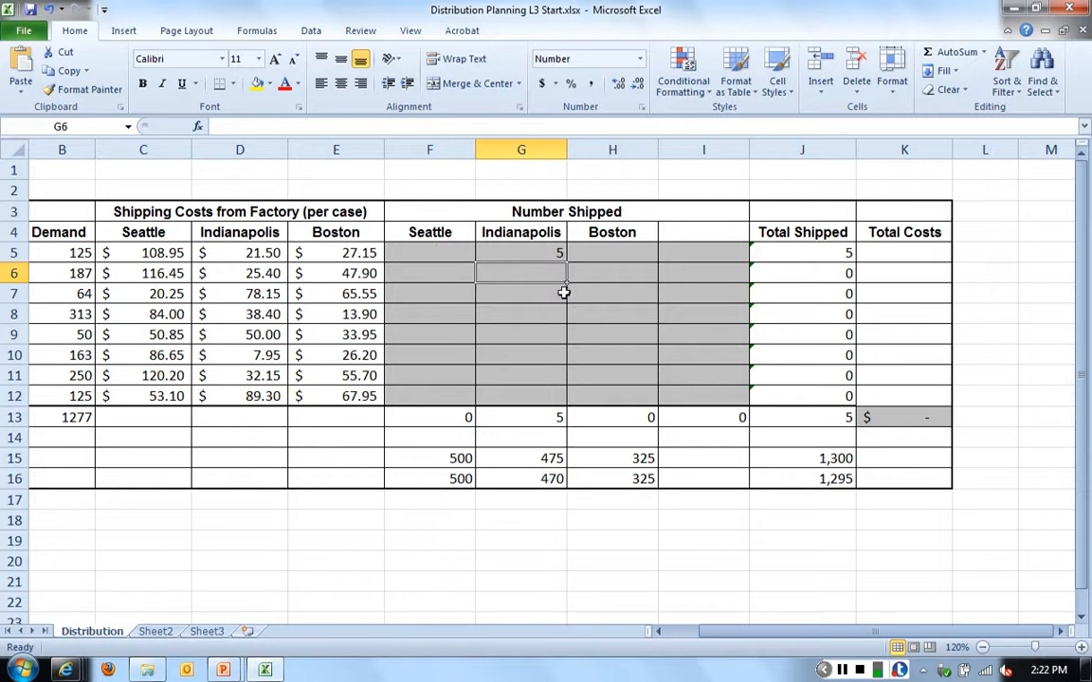
Enter 1 as the Seattle shipment for all eight distribution centers and fill the Indianapolis and Boston shipments with 1 as well
{"action": "left_click", "coordinate": [468, 252]}
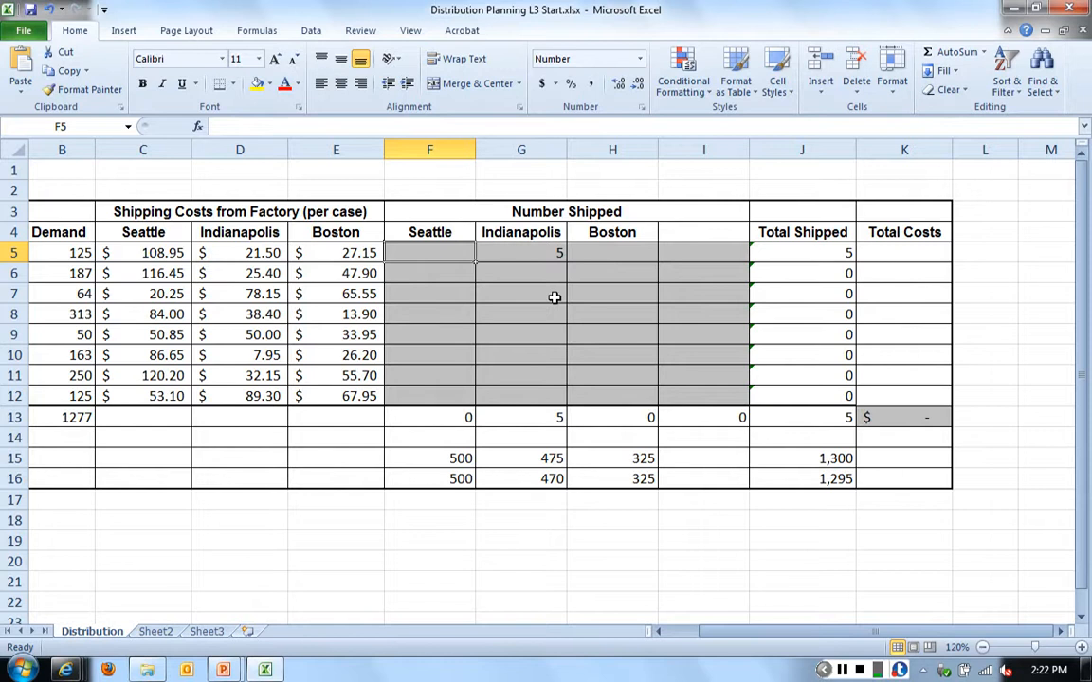
{"action": "type", "text": "1"}
{"action": "key", "text": "Return"}
{"action": "type", "text": "1"}
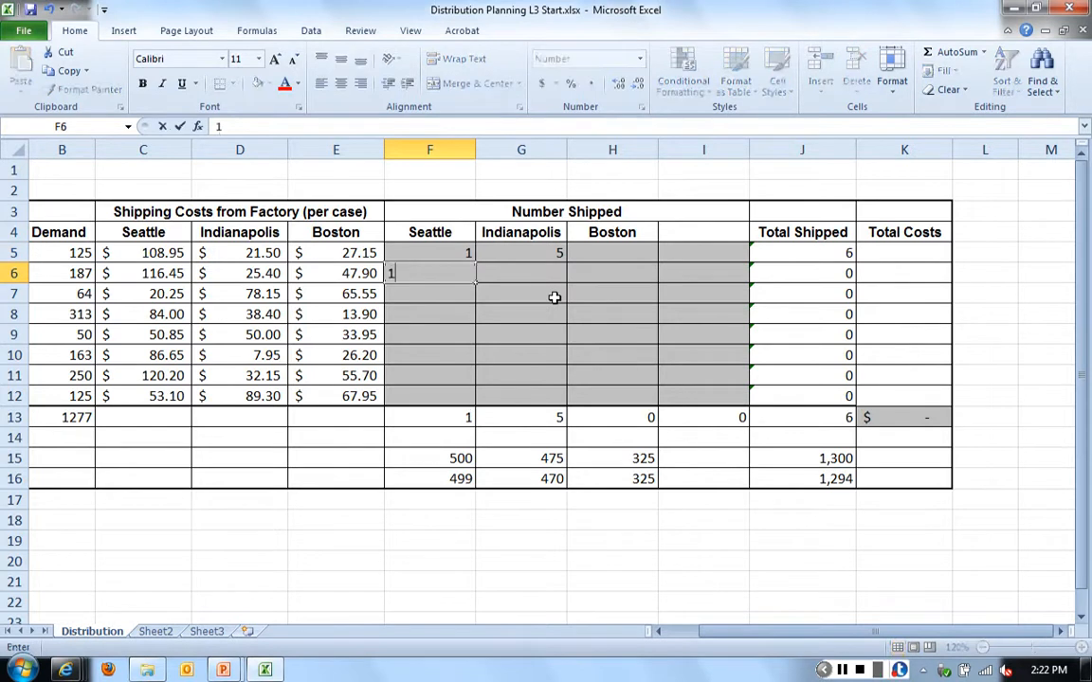
{"action": "key", "text": "Return"}
{"action": "type", "text": "1"}
{"action": "key", "text": "Return"}
{"action": "type", "text": "1"}
{"action": "key", "text": "Return"}
{"action": "type", "text": "1"}
{"action": "key", "text": "Return"}
{"action": "type", "text": "1"}
{"action": "key", "text": "Return"}
{"action": "type", "text": "1"}
{"action": "key", "text": "Return"}
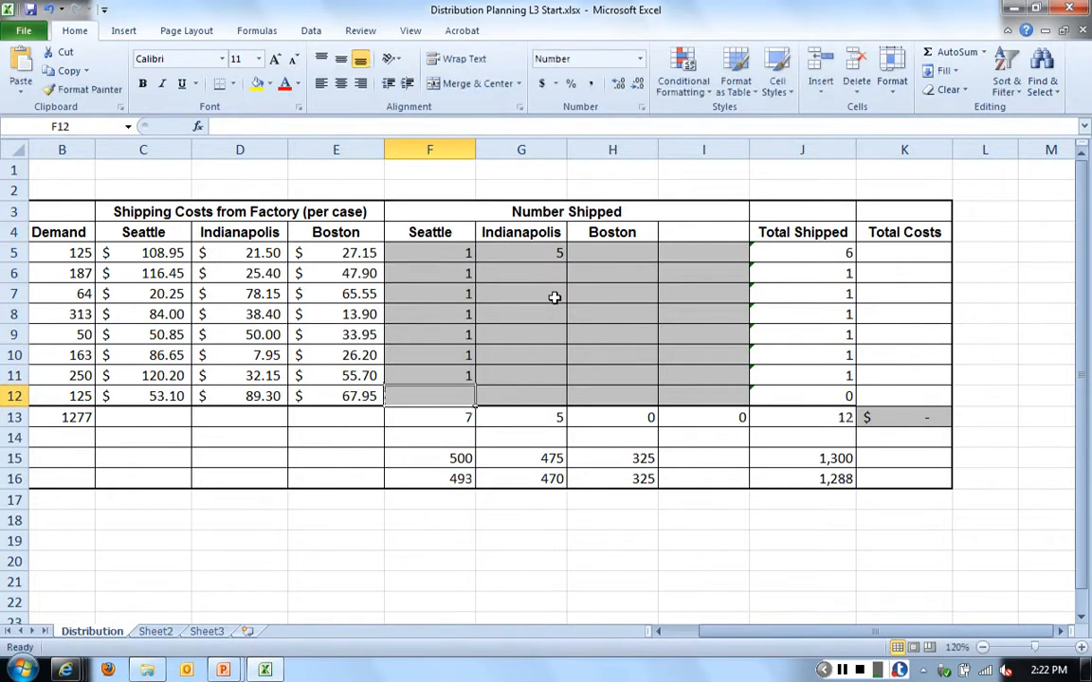
{"action": "type", "text": "1"}
{"action": "key", "text": "Return"}
{"action": "left_click_drag", "start_coordinate": [452, 253], "coordinate": [628, 396]}
{"action": "left_click_drag", "start_coordinate": [590, 345], "coordinate": [607, 331]}
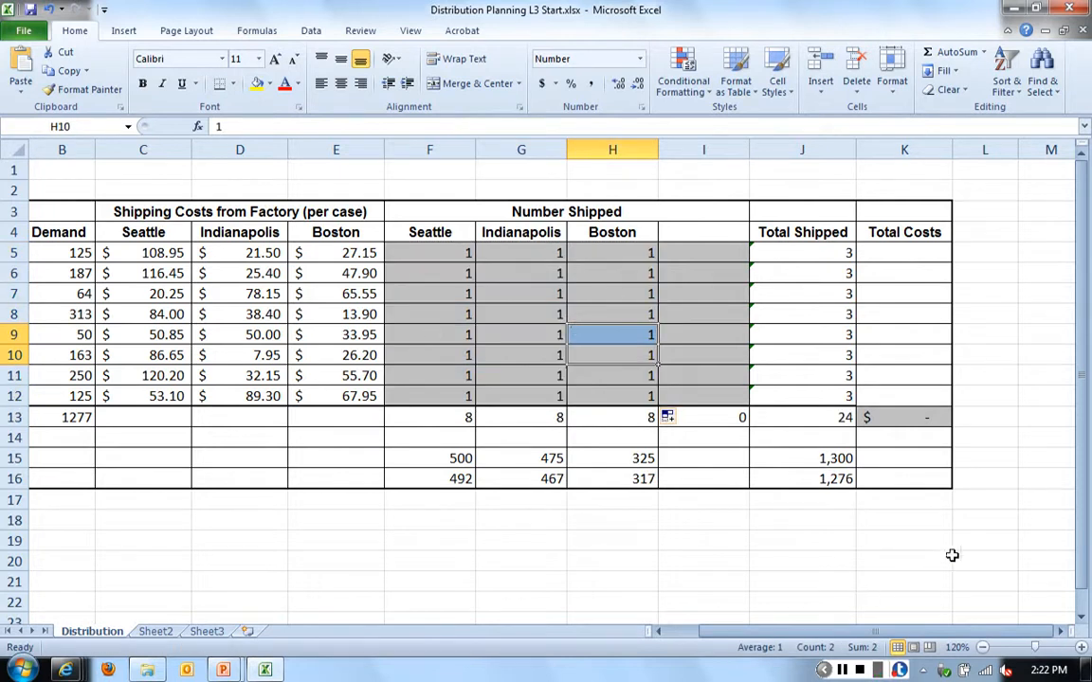
Inspect the formulas for Atlanta's total shipped and Seattle's remaining inventory
{"action": "left_click", "coordinate": [805, 253]}
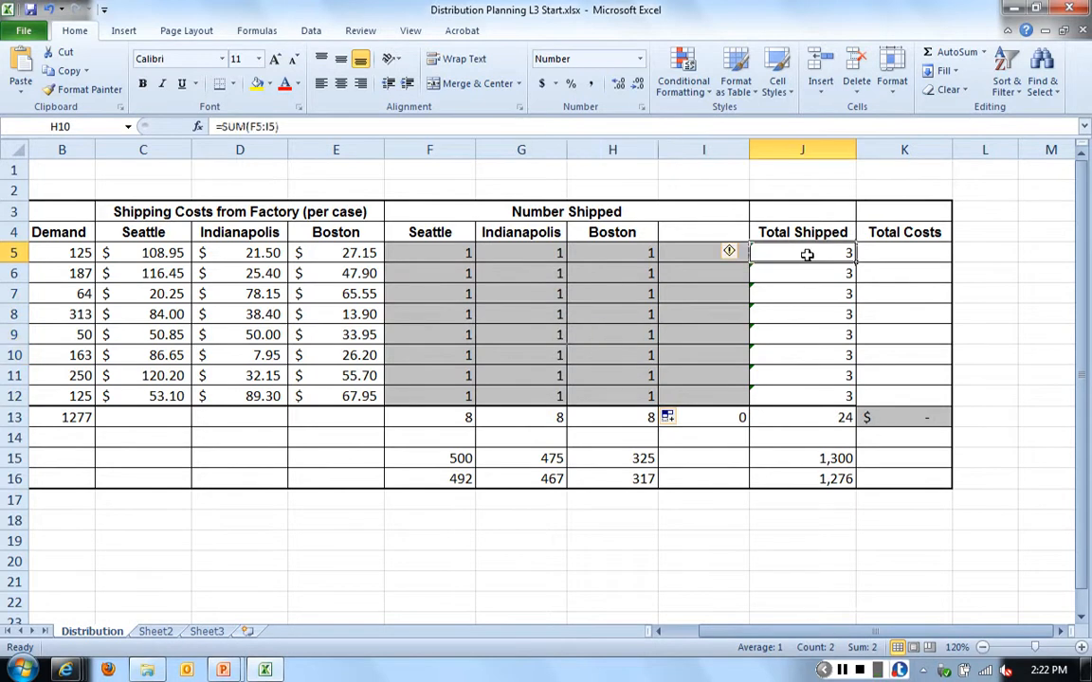
{"action": "left_click", "coordinate": [882, 255]}
{"action": "left_click", "coordinate": [831, 252]}
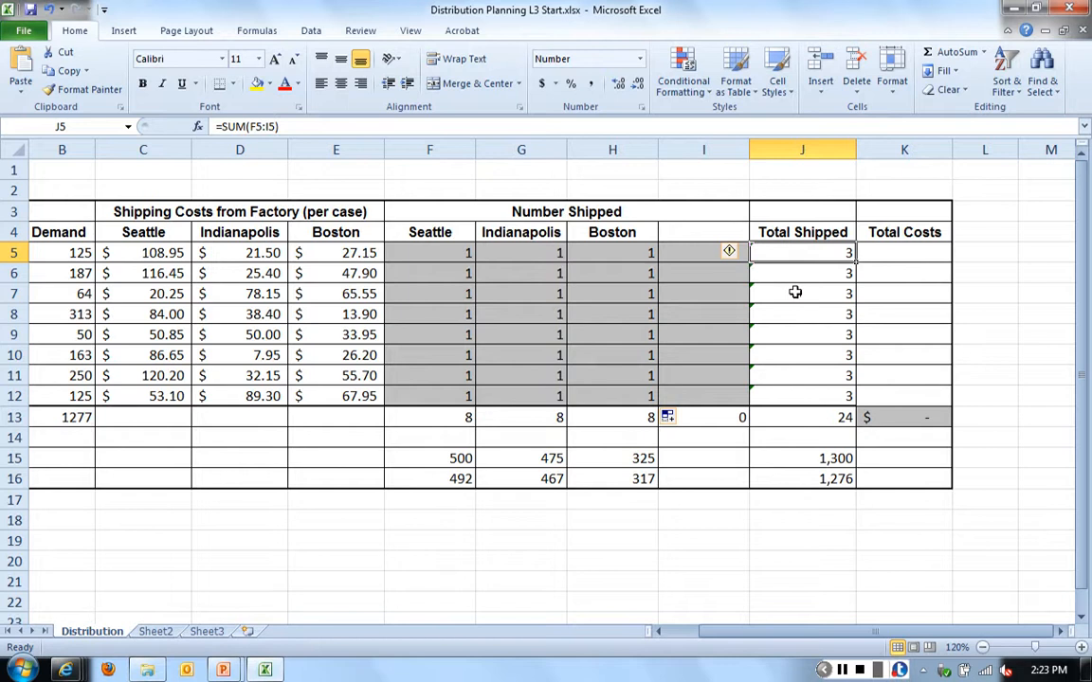
{"action": "left_click_drag", "start_coordinate": [770, 631], "coordinate": [796, 631]}
{"action": "left_click", "coordinate": [428, 477]}
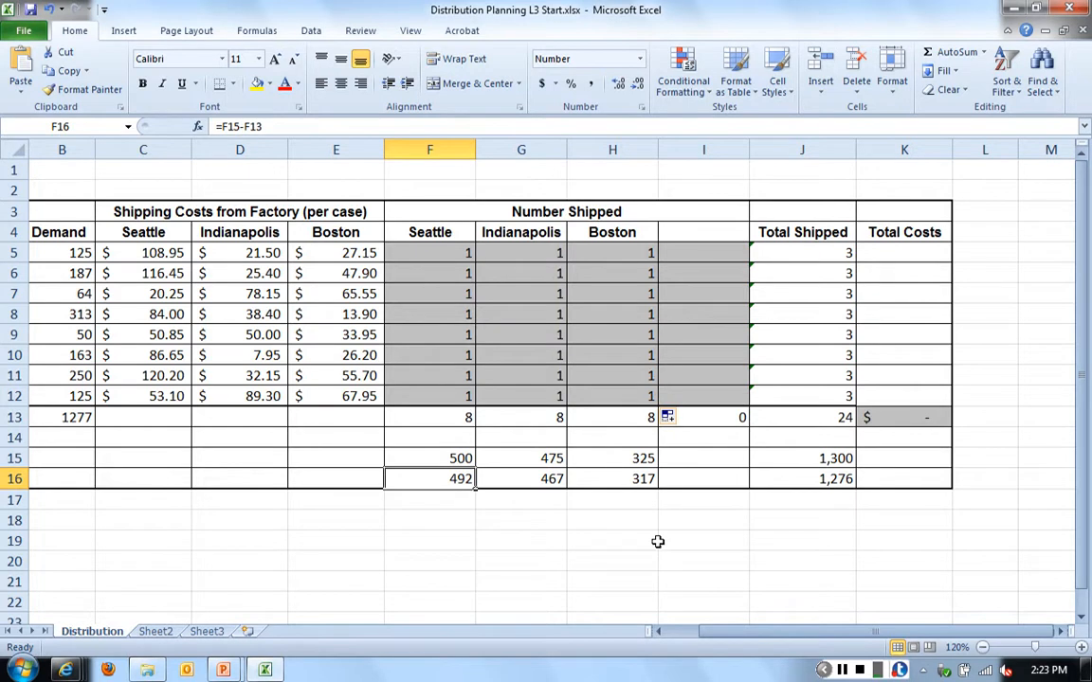
Calculate Atlanta's total cost in K5 with the formula =(F5*C5)+(G5*D5)+(H5*E5)
{"action": "left_click", "coordinate": [880, 260]}
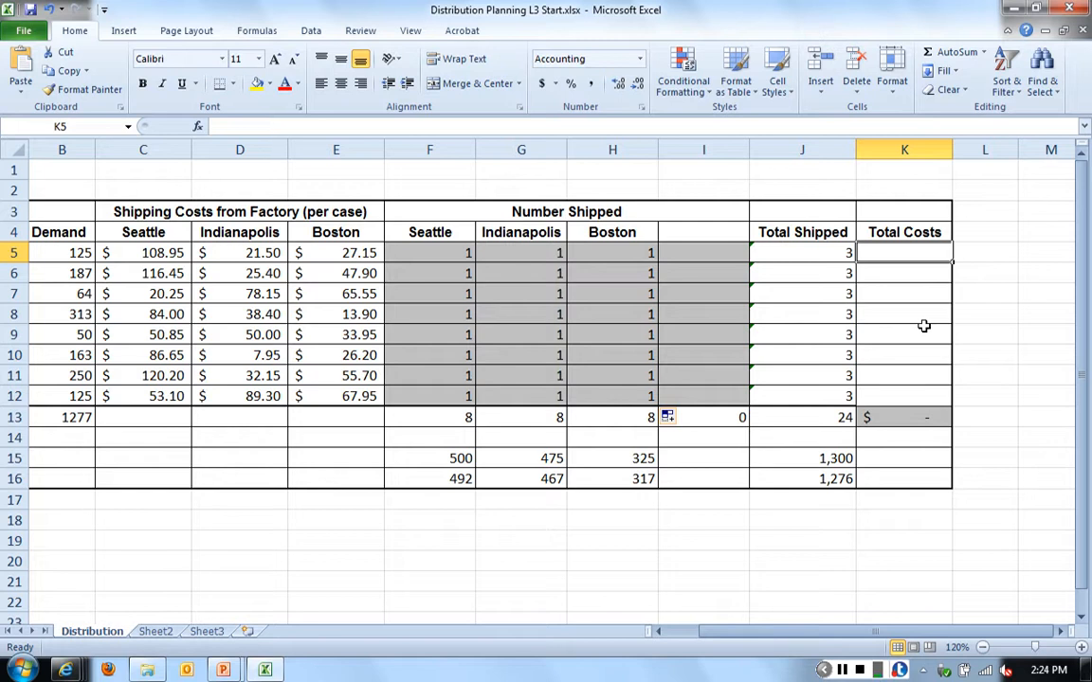
{"action": "left_click", "coordinate": [657, 631]}
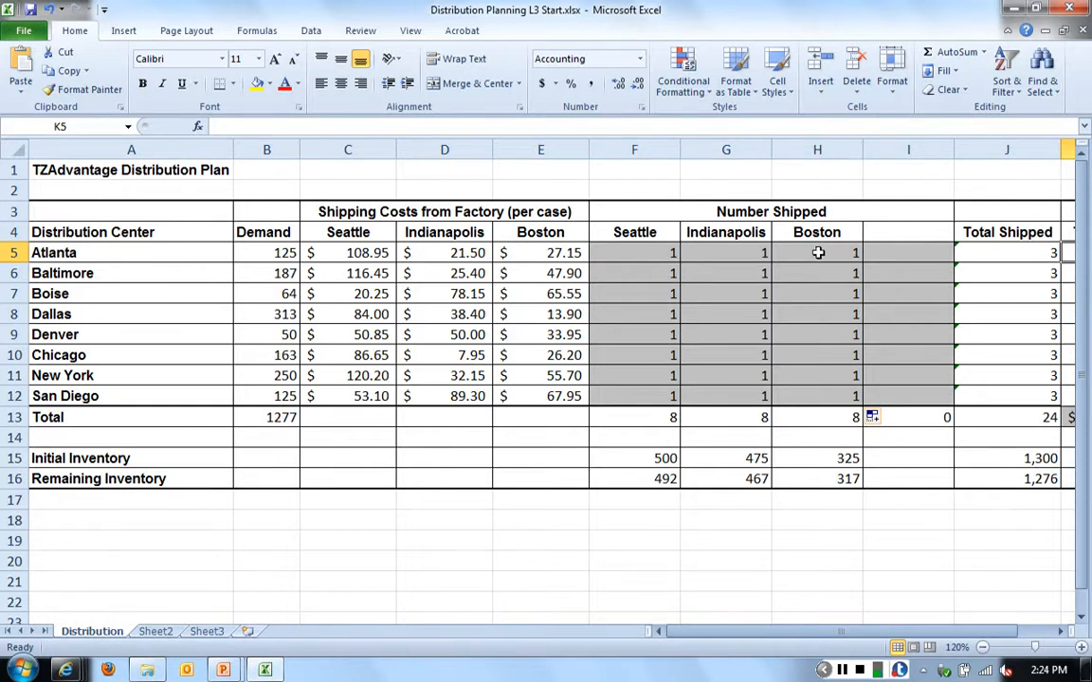
{"action": "left_click", "coordinate": [1060, 631]}
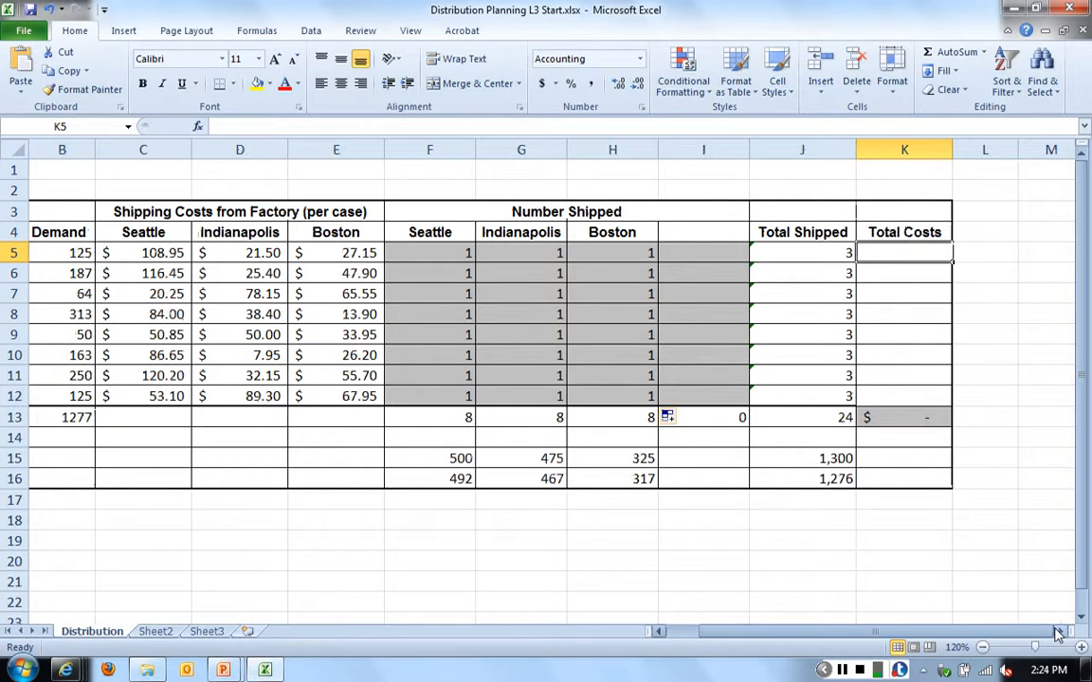
{"action": "type", "text": "="}
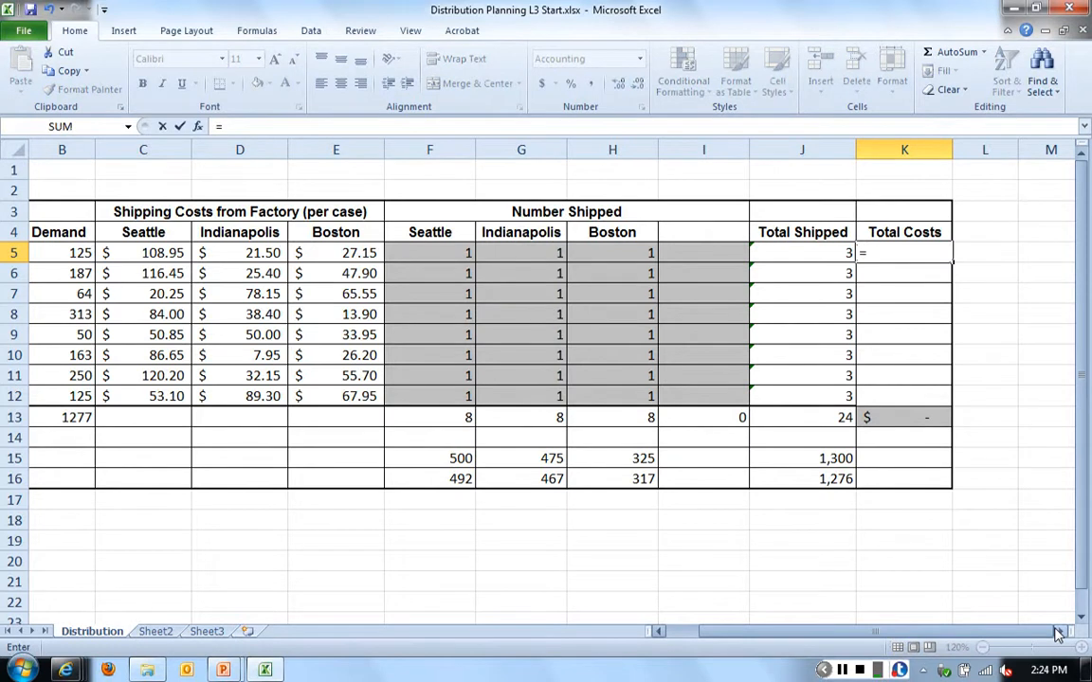
{"action": "type", "text": "(f"}
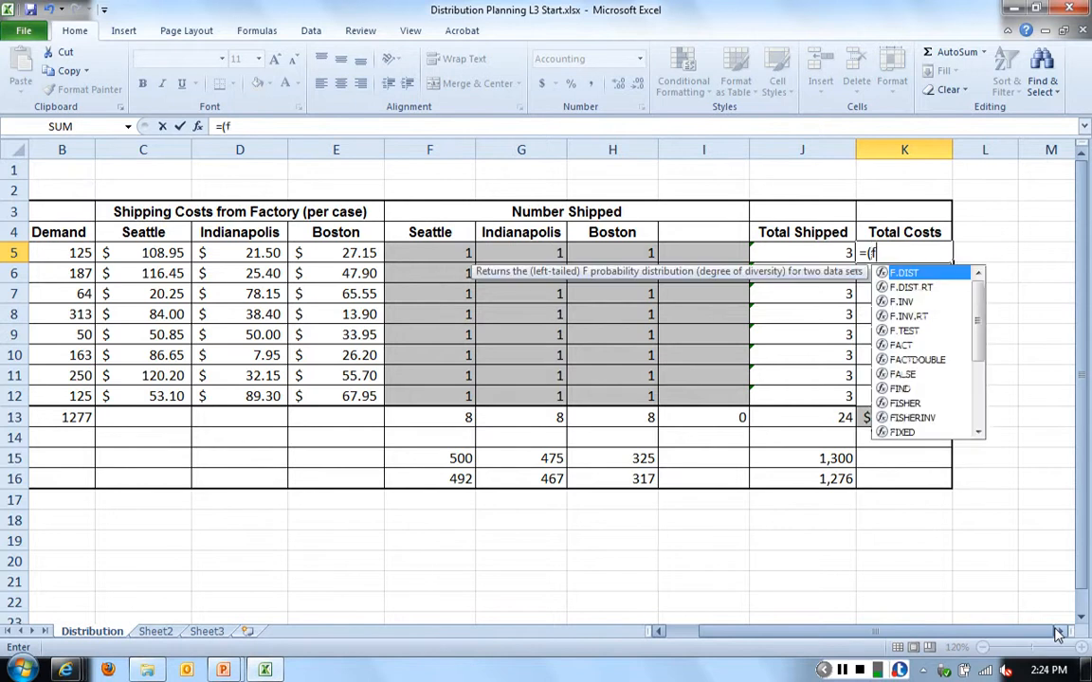
{"action": "type", "text": "5*"}
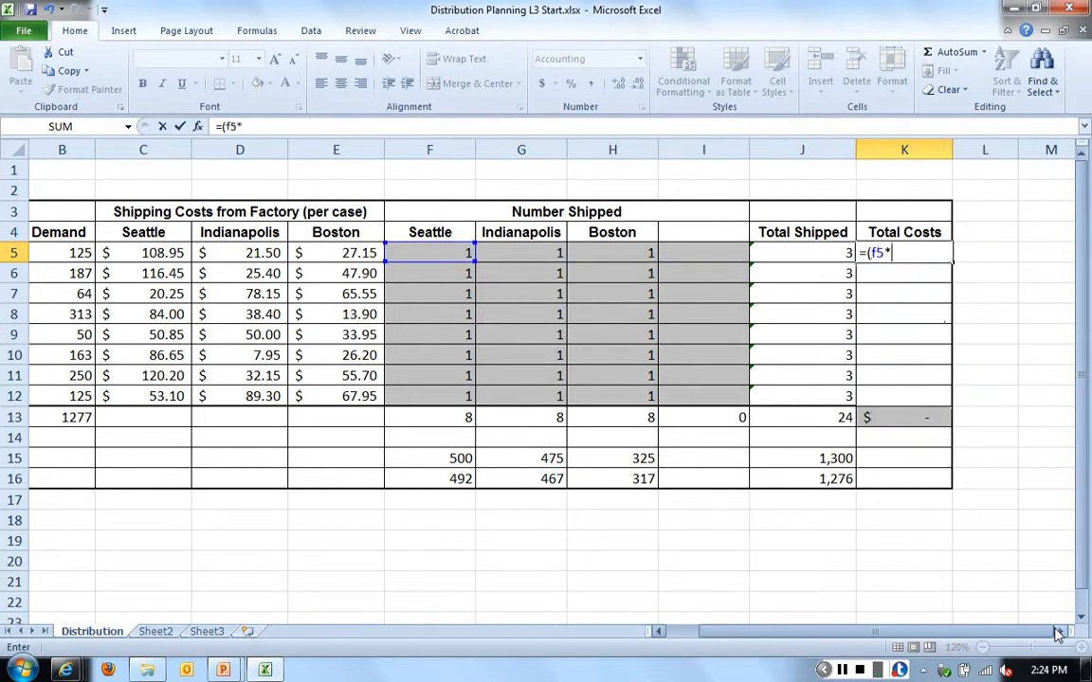
{"action": "type", "text": "c5"}
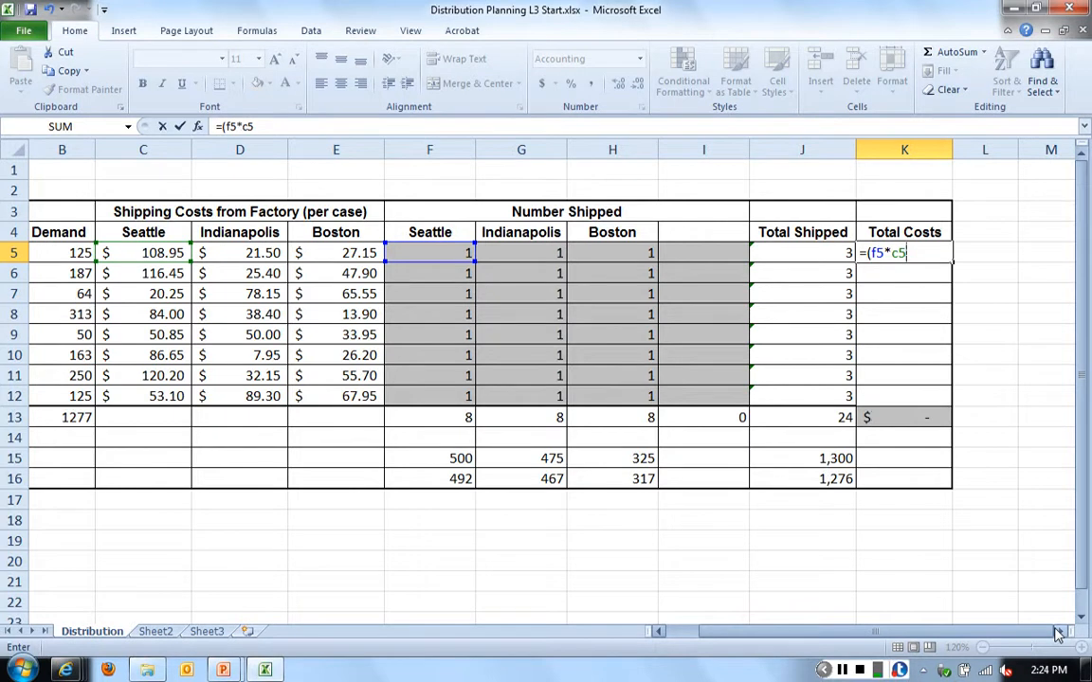
{"action": "type", "text": ")+(g5*d5"}
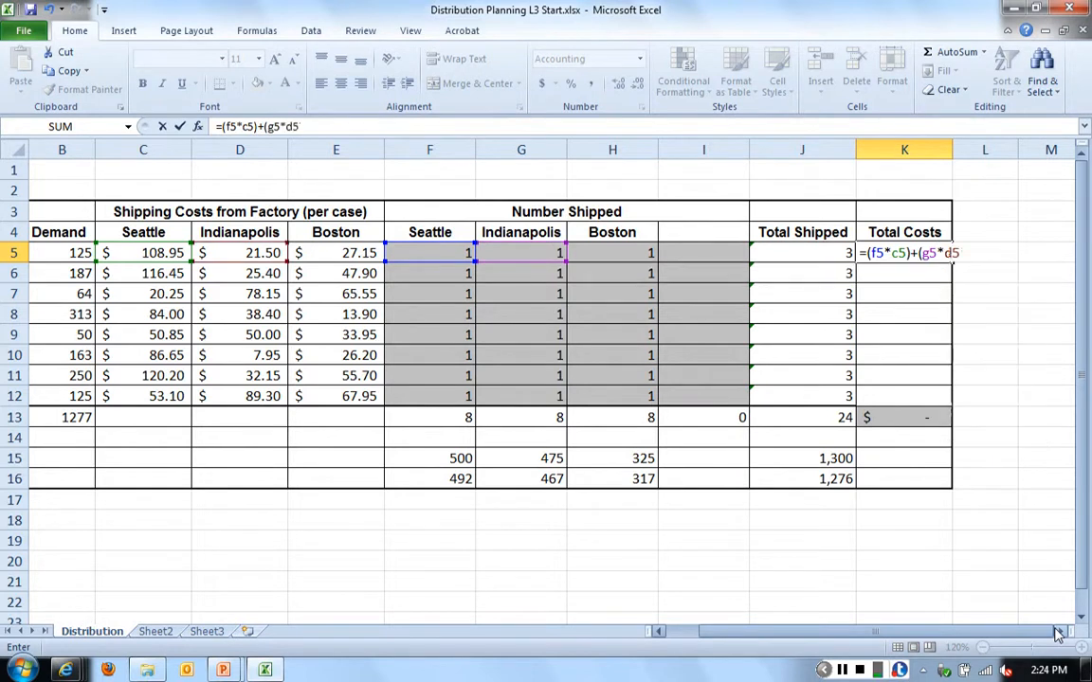
{"action": "type", "text": ")+(h5*"}
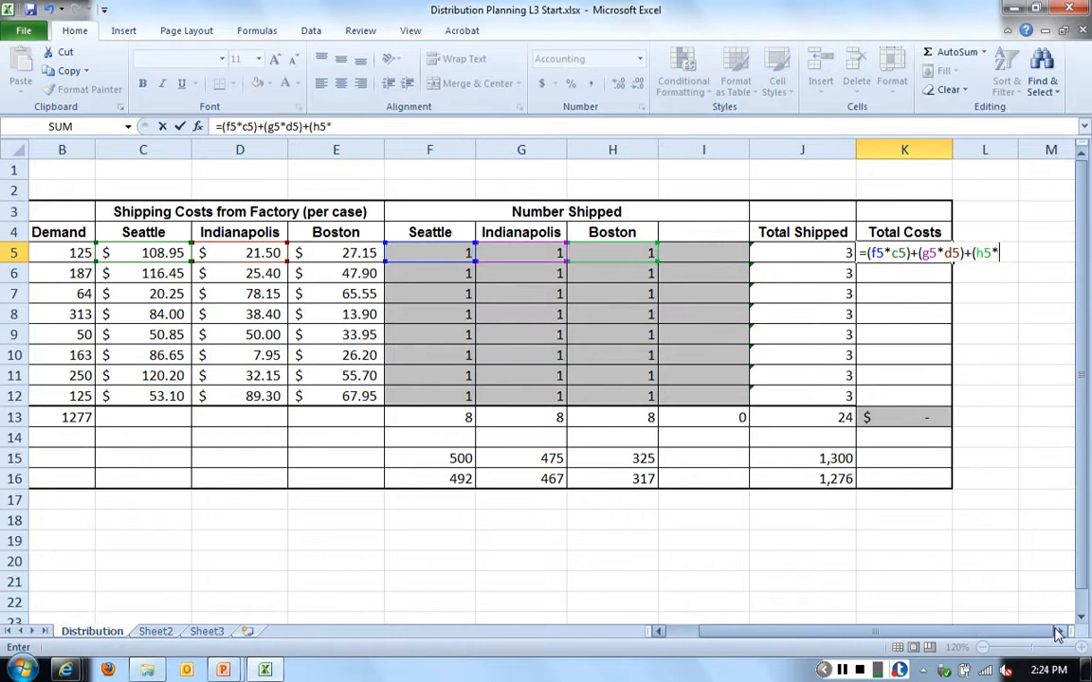
{"action": "type", "text": "e5"}
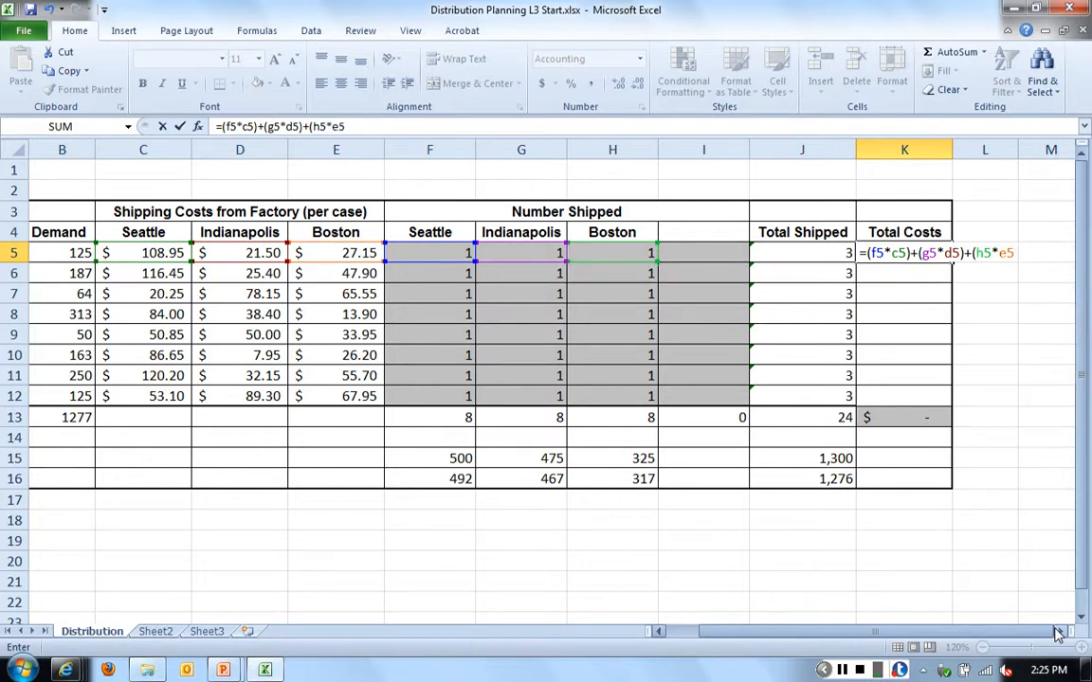
{"action": "type", "text": ")"}
{"action": "key", "text": "Return"}
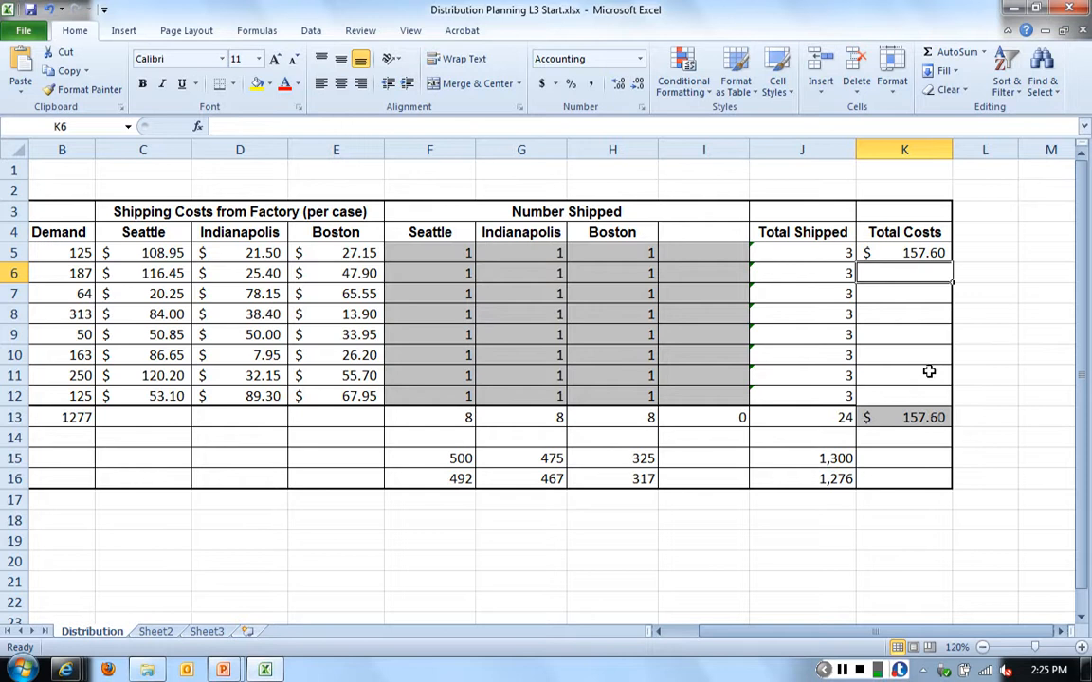
Replace Atlanta's total cost formula in K5 with =SUMPRODUCT(C5:E5,F5:H5)
{"action": "left_click", "coordinate": [893, 253]}
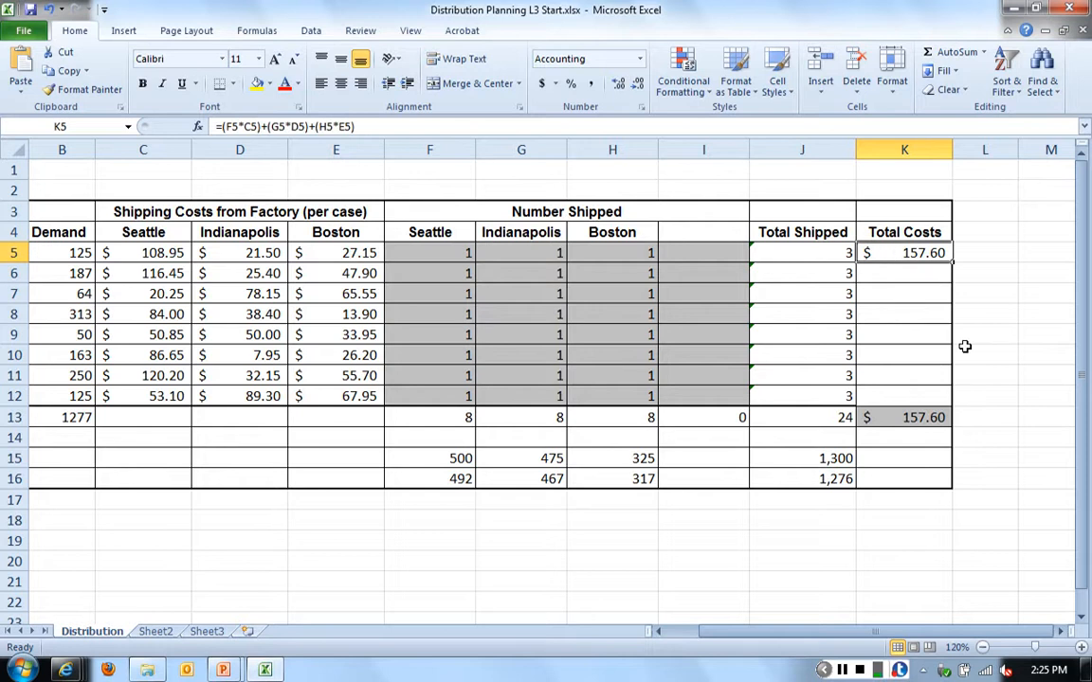
{"action": "type", "text": "="}
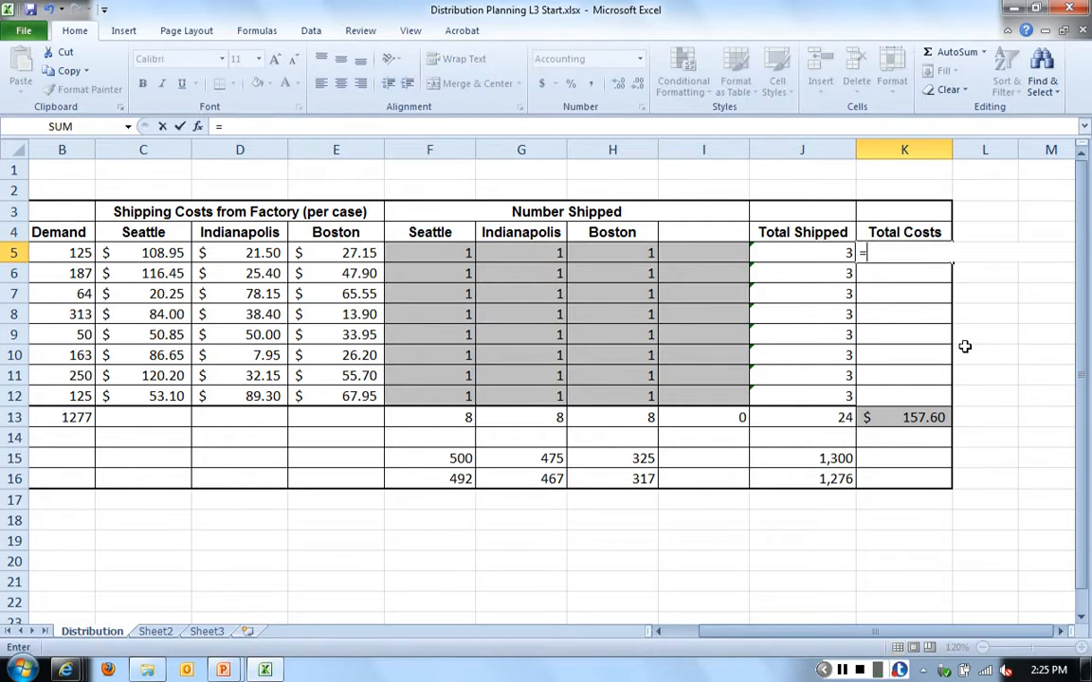
{"action": "type", "text": "SUMPRO"}
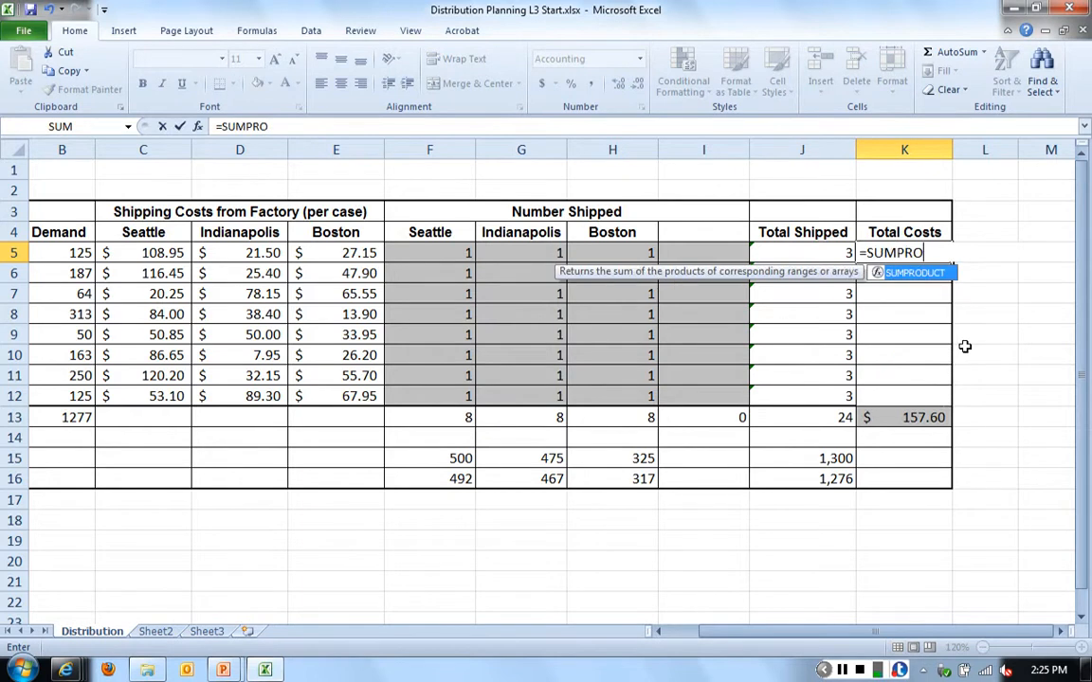
{"action": "type", "text": "DUCT"}
{"action": "type", "text": "("}
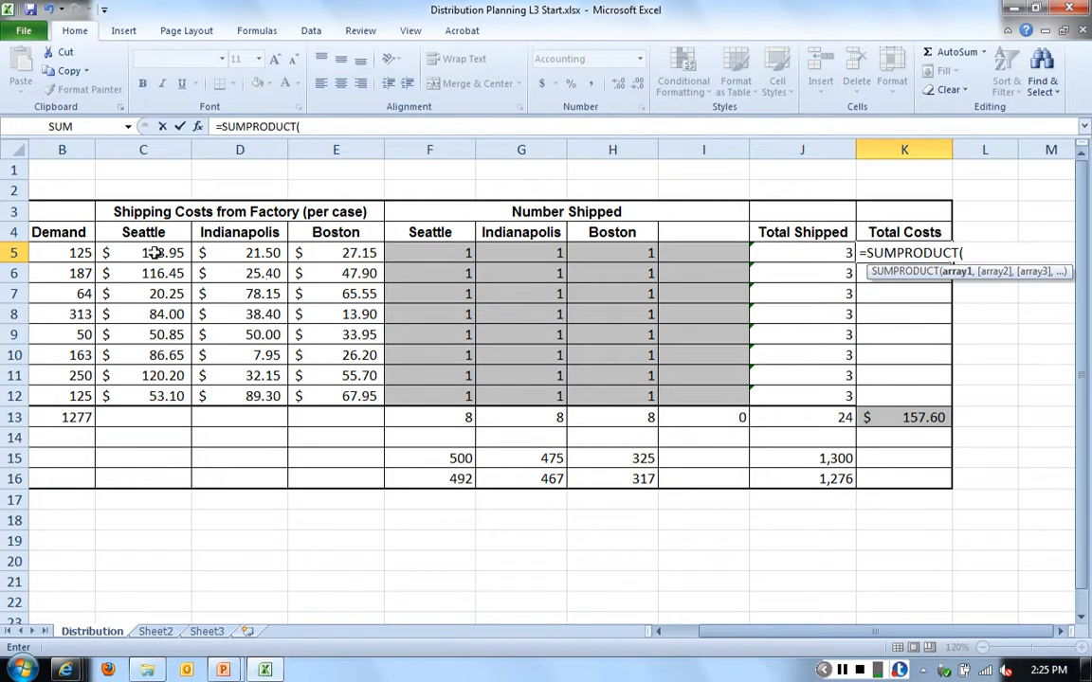
{"action": "left_click_drag", "start_coordinate": [147, 252], "coordinate": [316, 253]}
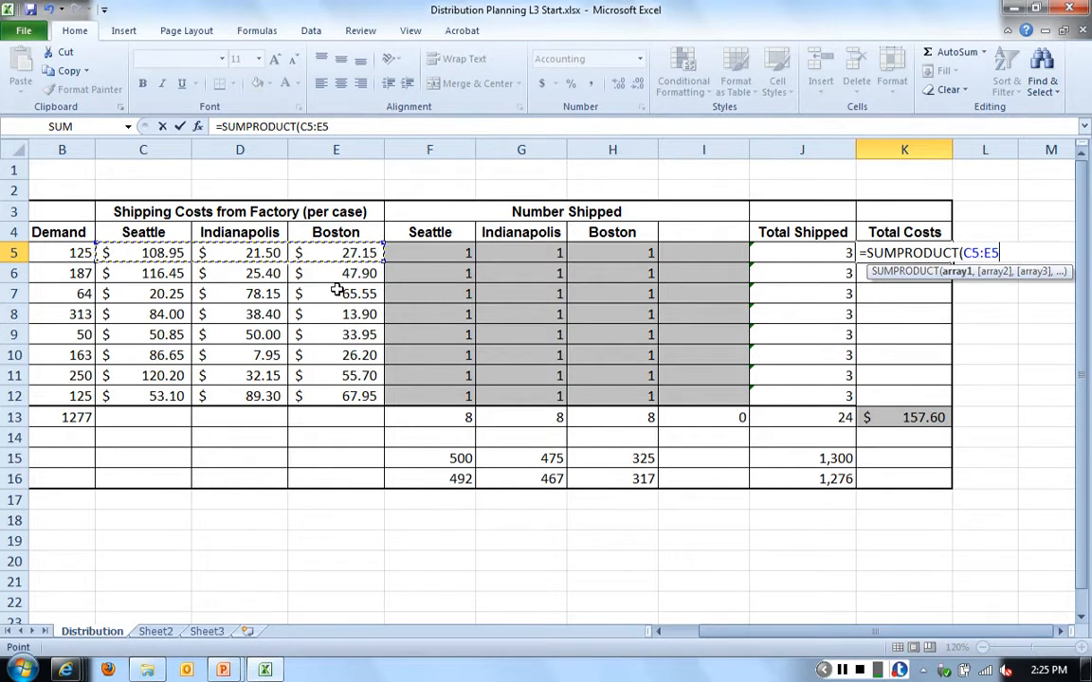
{"action": "type", "text": ","}
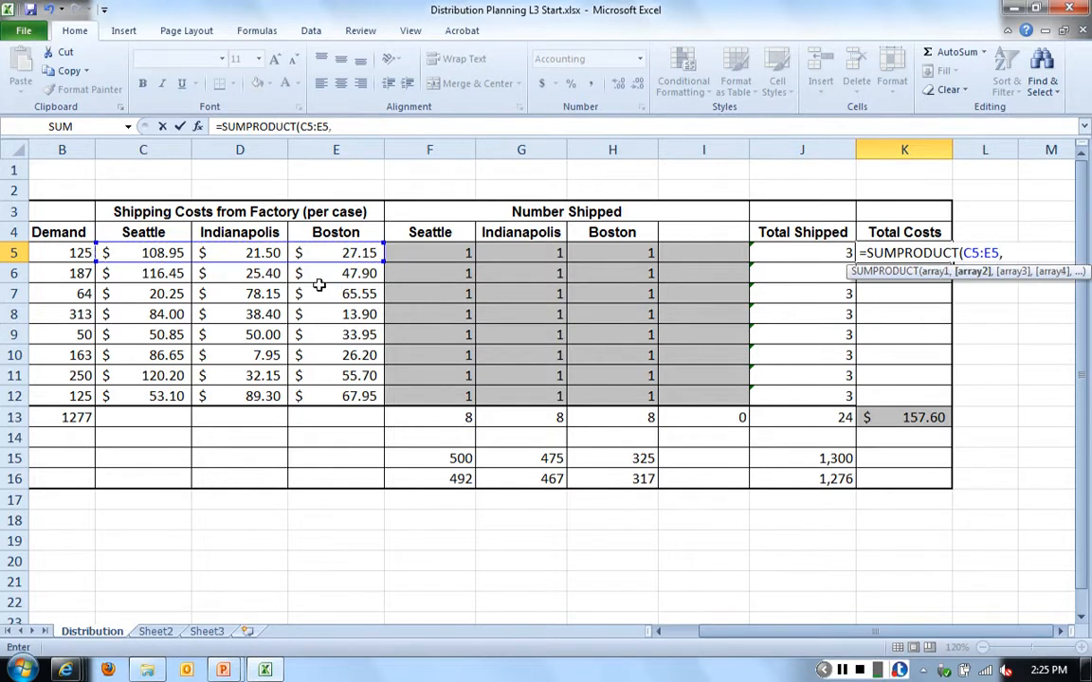
{"action": "left_click_drag", "start_coordinate": [408, 254], "coordinate": [608, 258]}
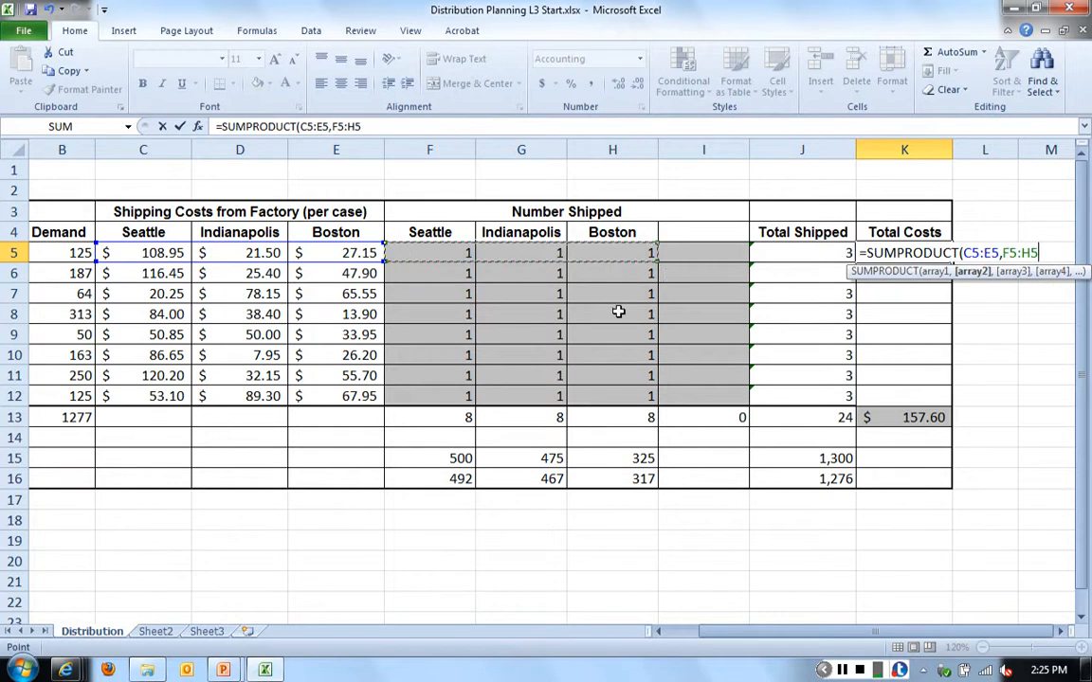
{"action": "type", "text": ")"}
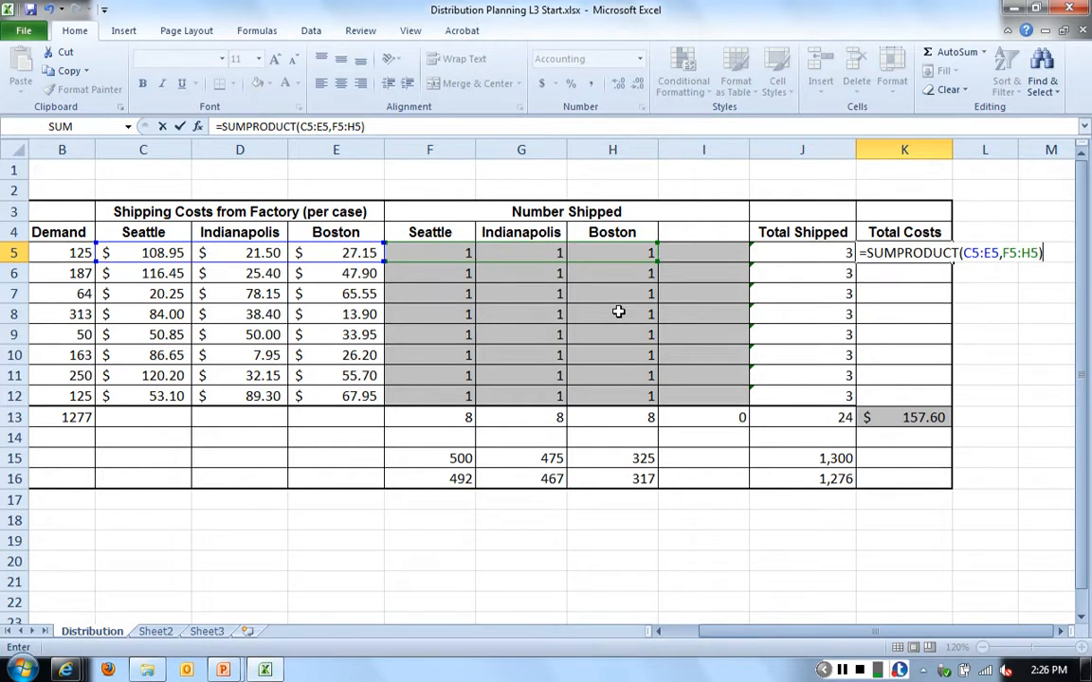
{"action": "key", "text": "Return"}
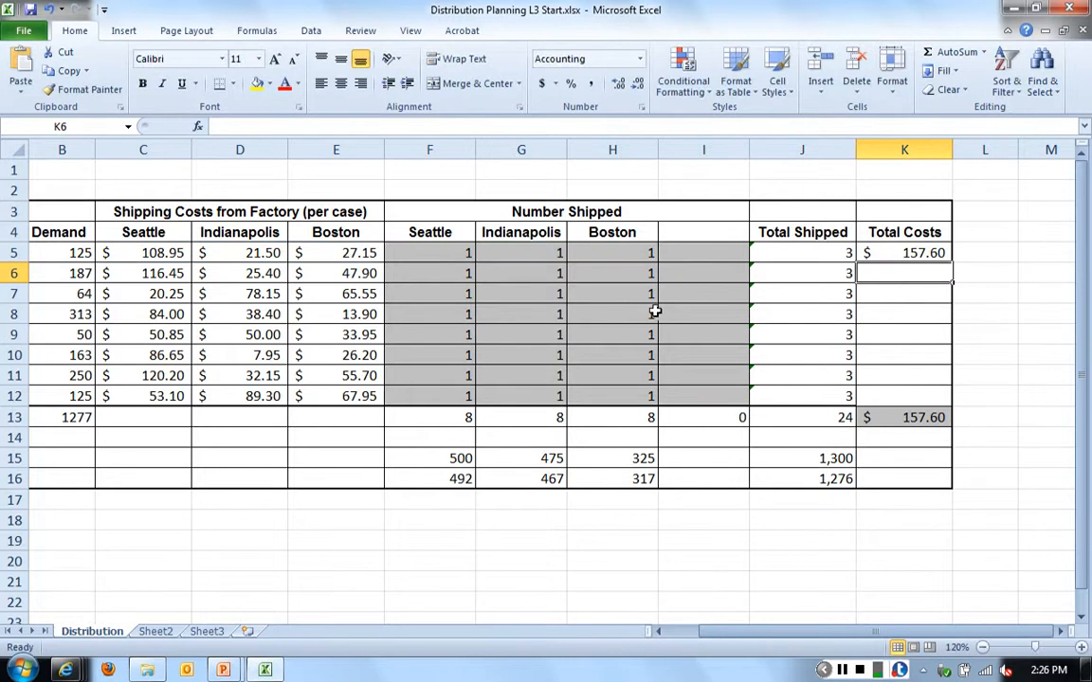
{"action": "left_click", "coordinate": [907, 254]}
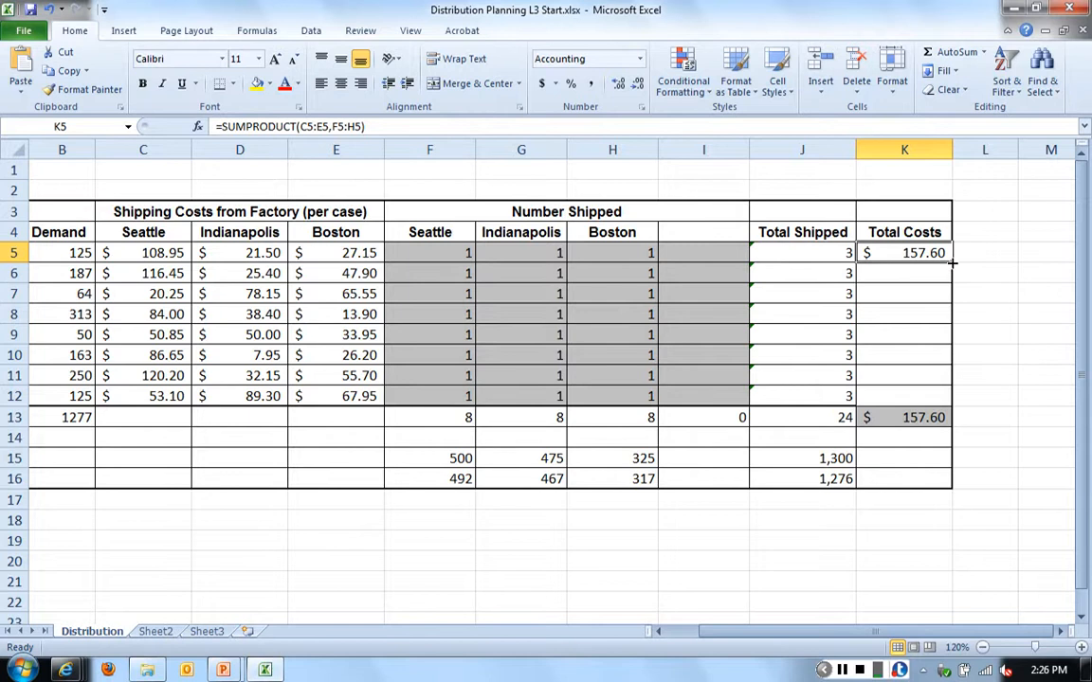
Copy Atlanta's total cost formula down to the remaining distribution centers through K12
{"action": "left_click_drag", "start_coordinate": [951, 264], "coordinate": [944, 395]}
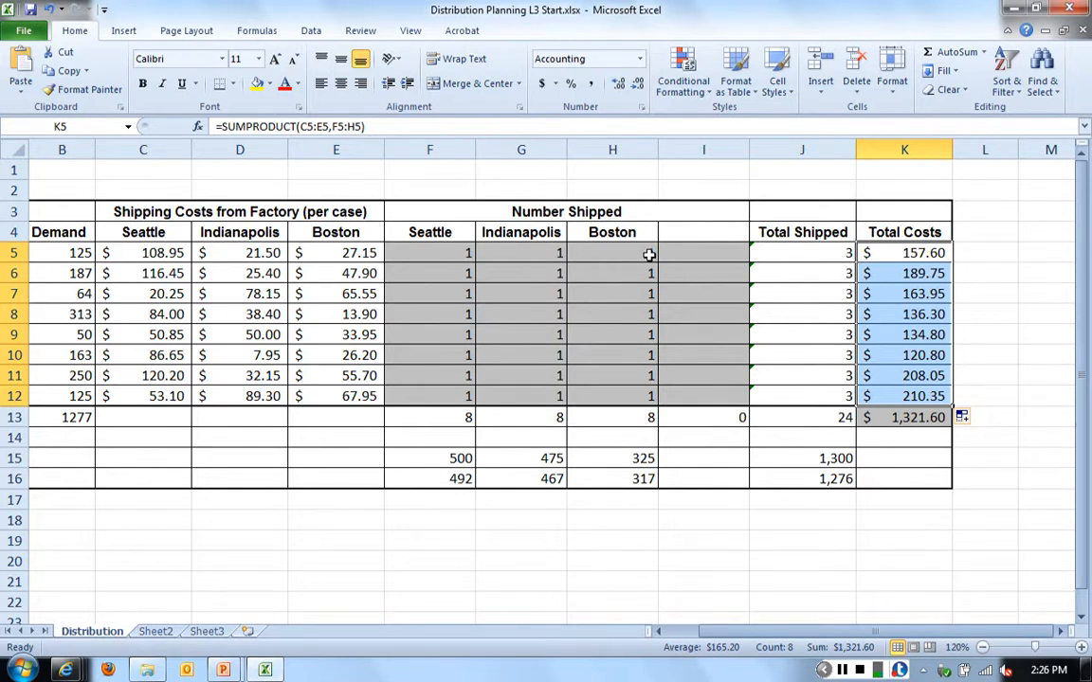
{"action": "left_click", "coordinate": [902, 255]}
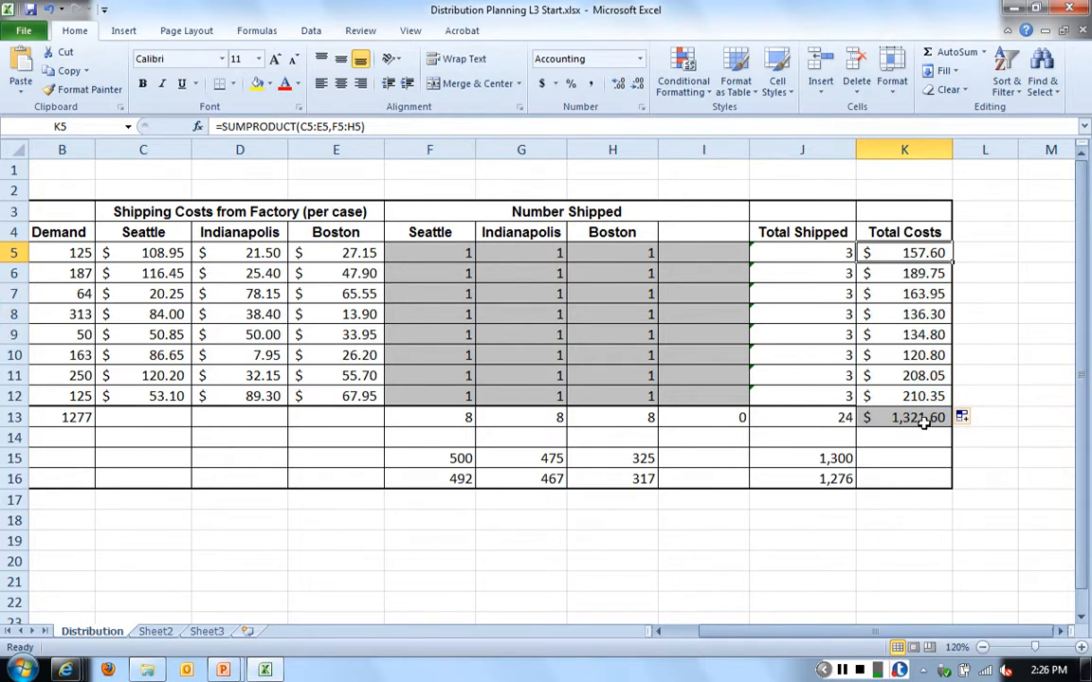
Examine the demand figures for all eight distribution centers in B5:B12
{"action": "left_click", "coordinate": [661, 633]}
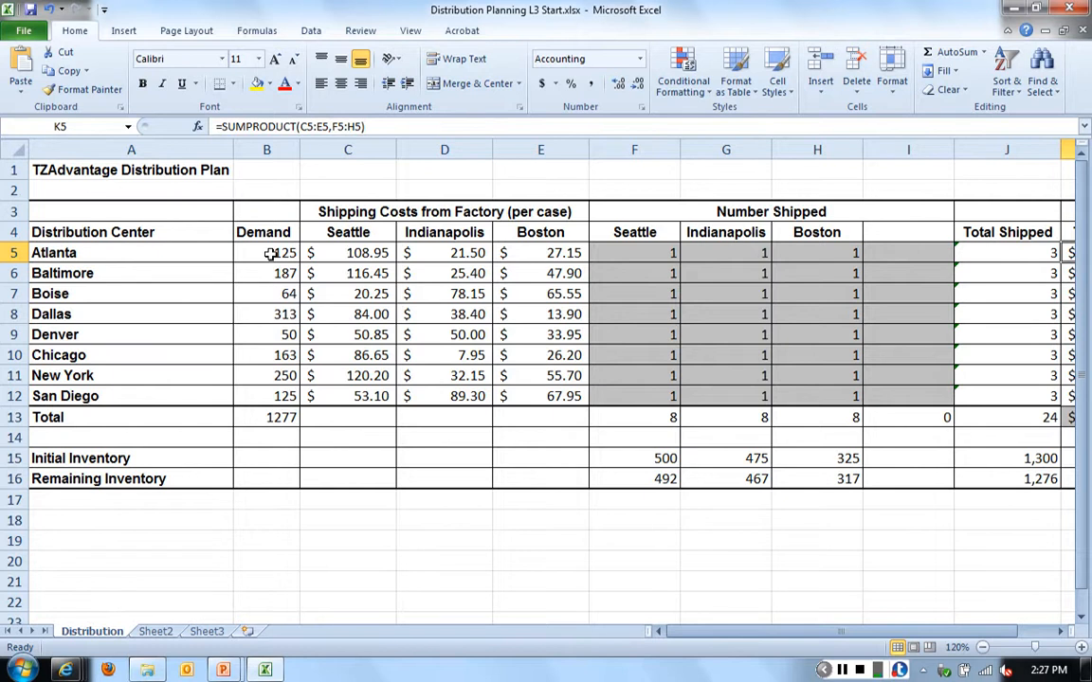
{"action": "left_click_drag", "start_coordinate": [272, 254], "coordinate": [272, 396]}
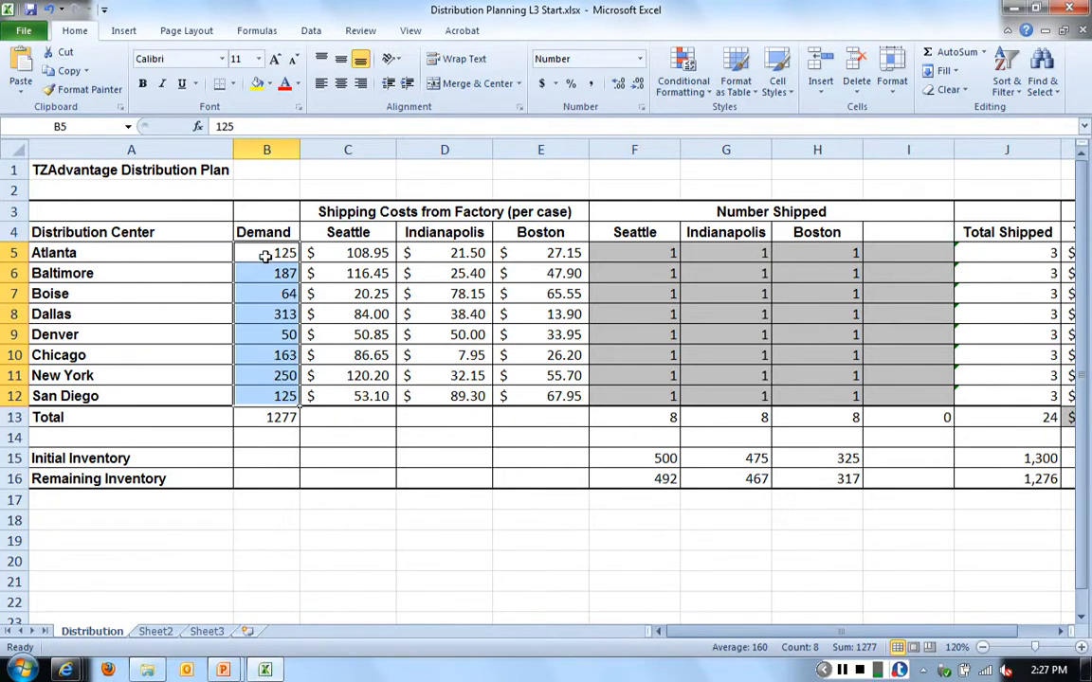
{"action": "left_click", "coordinate": [265, 254]}
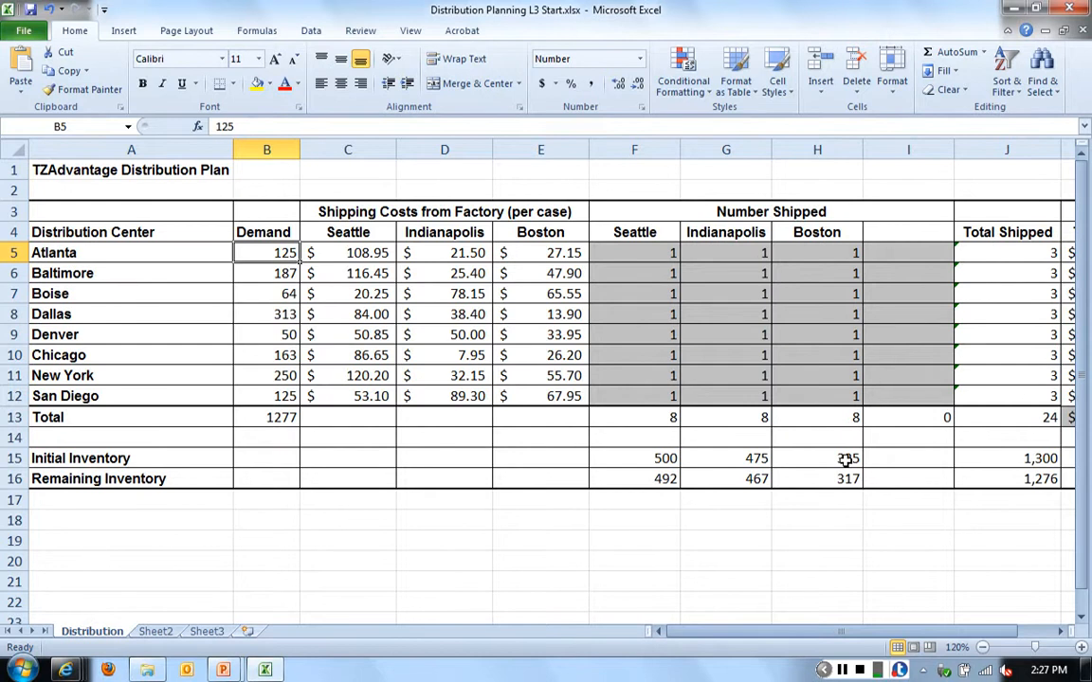
{"action": "left_click", "coordinate": [1063, 635]}
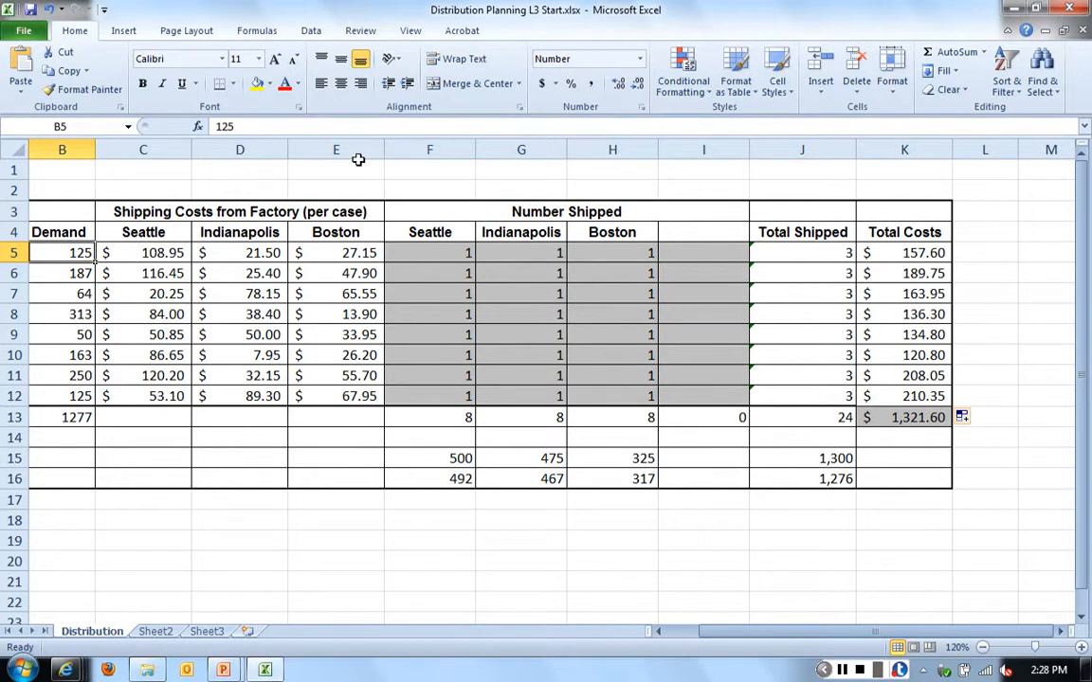
Open Solver and set its objective to minimize the overall total cost in K13
{"action": "left_click", "coordinate": [312, 31]}
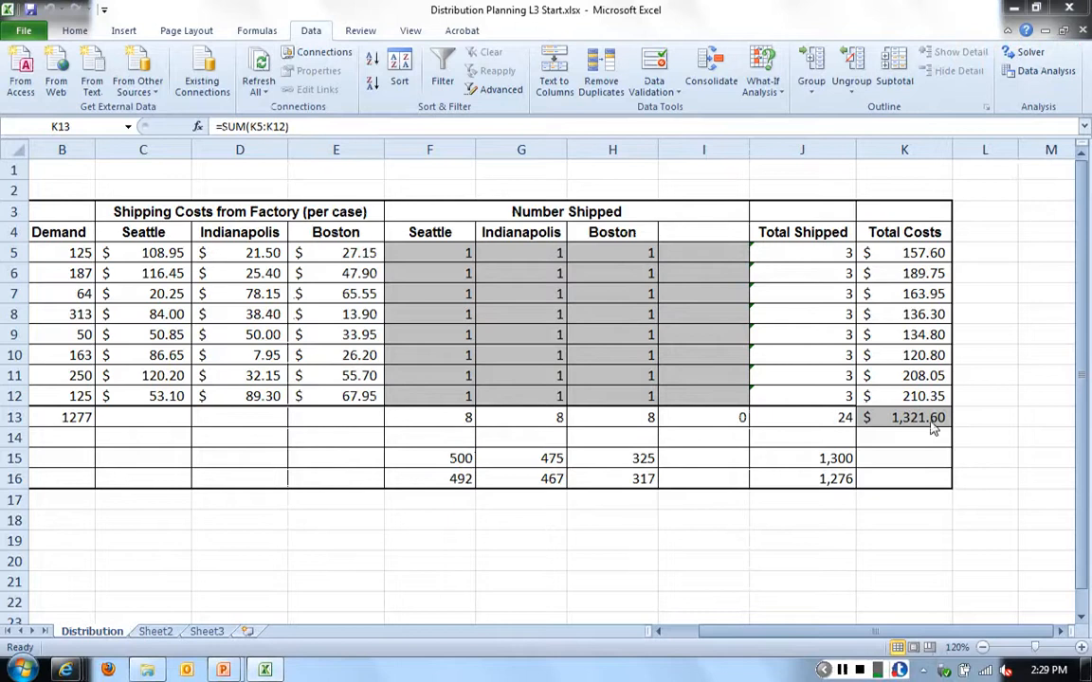
{"action": "left_click", "coordinate": [1031, 57]}
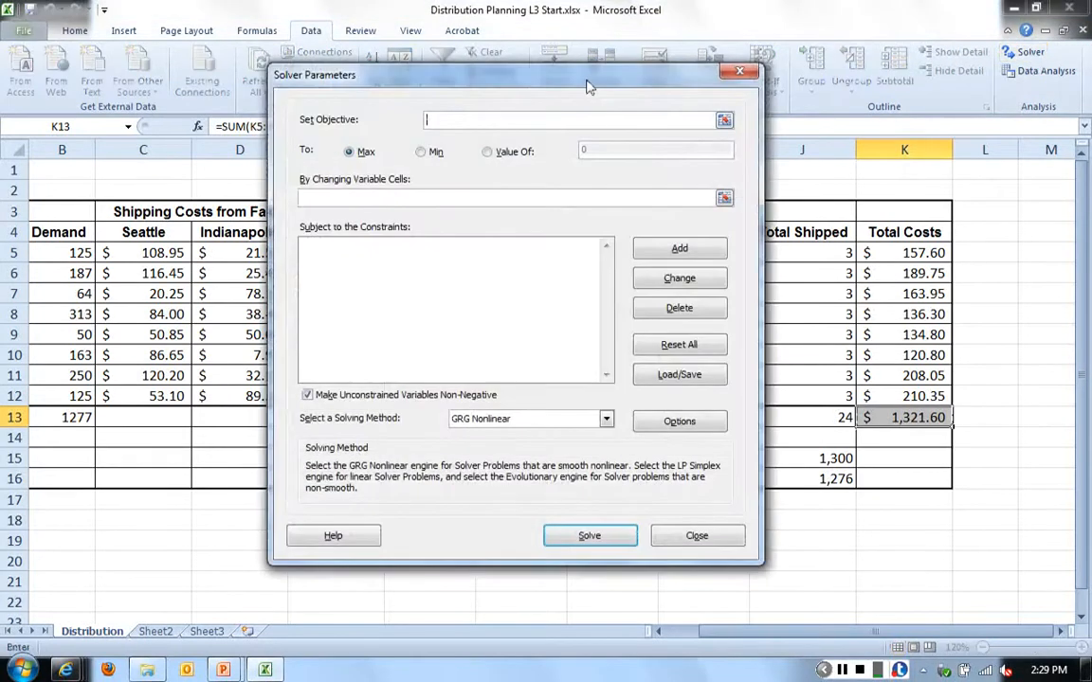
{"action": "left_click_drag", "start_coordinate": [587, 88], "coordinate": [568, 116]}
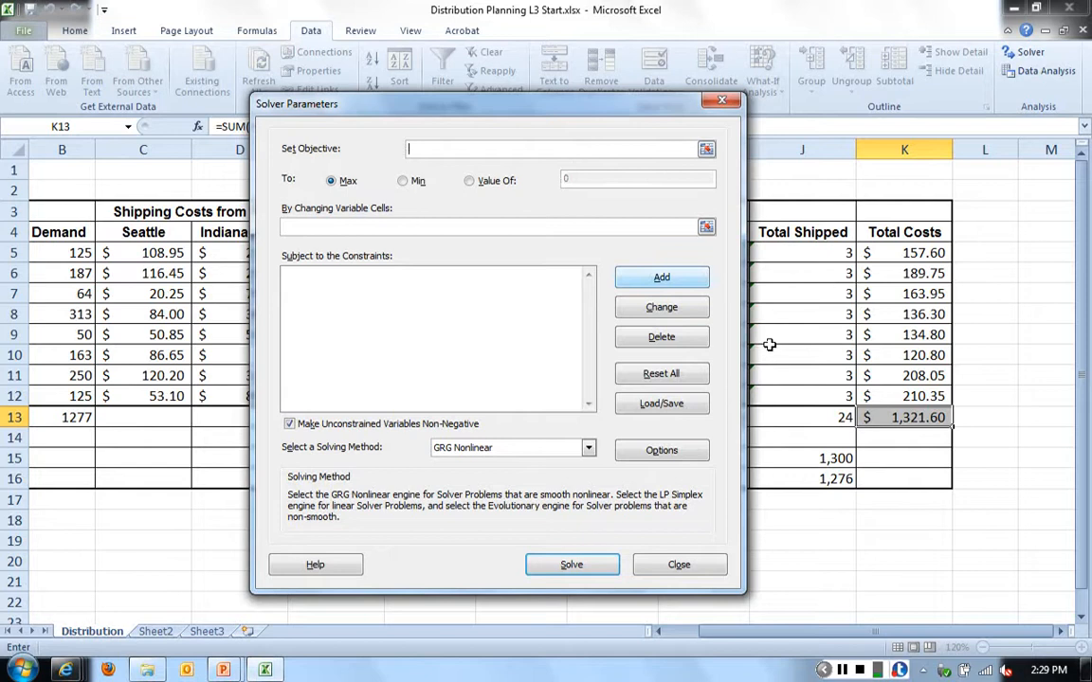
{"action": "left_click", "coordinate": [906, 424]}
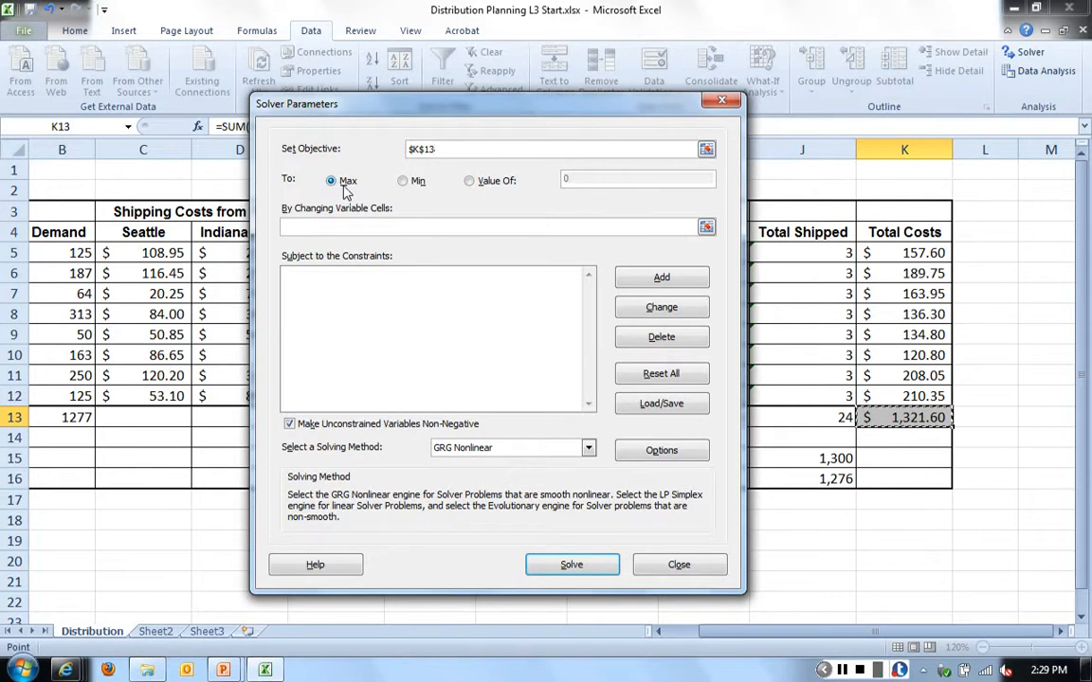
{"action": "left_click", "coordinate": [403, 182]}
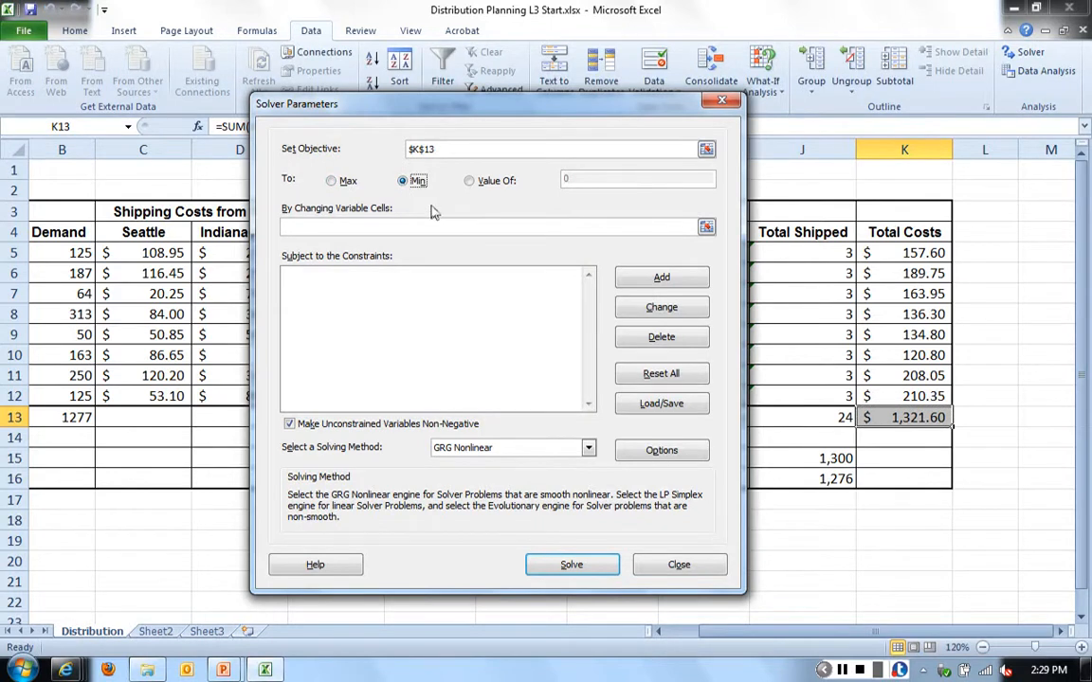
Set Solver's changing variable cells to F5:H12, the quantities shipped from Seattle, Indianapolis and Boston
{"action": "left_click_drag", "start_coordinate": [414, 101], "coordinate": [663, 161]}
{"action": "left_click_drag", "start_coordinate": [782, 135], "coordinate": [764, 112]}
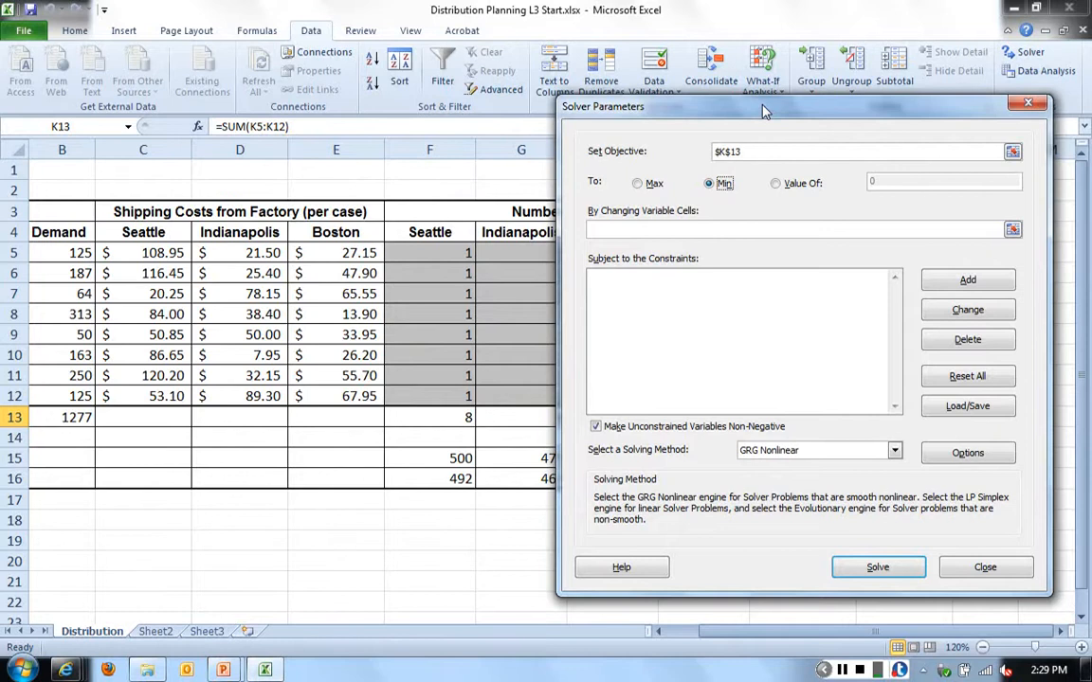
{"action": "left_click_drag", "start_coordinate": [763, 112], "coordinate": [479, 438]}
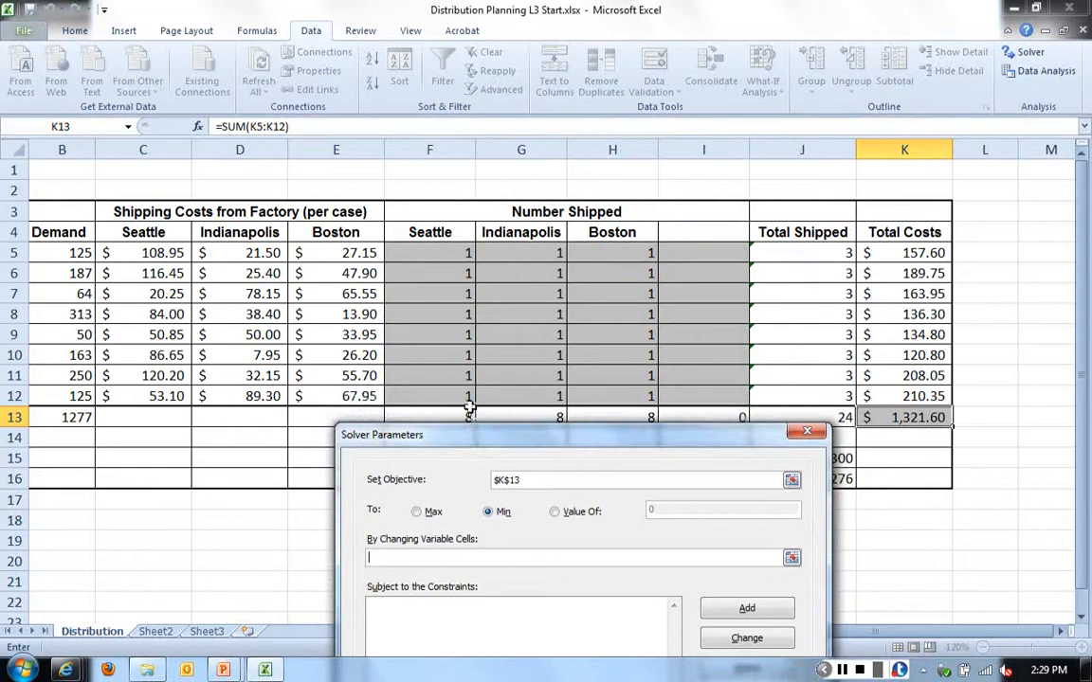
{"action": "left_click_drag", "start_coordinate": [429, 250], "coordinate": [605, 391]}
{"action": "left_click_drag", "start_coordinate": [611, 438], "coordinate": [799, 142]}
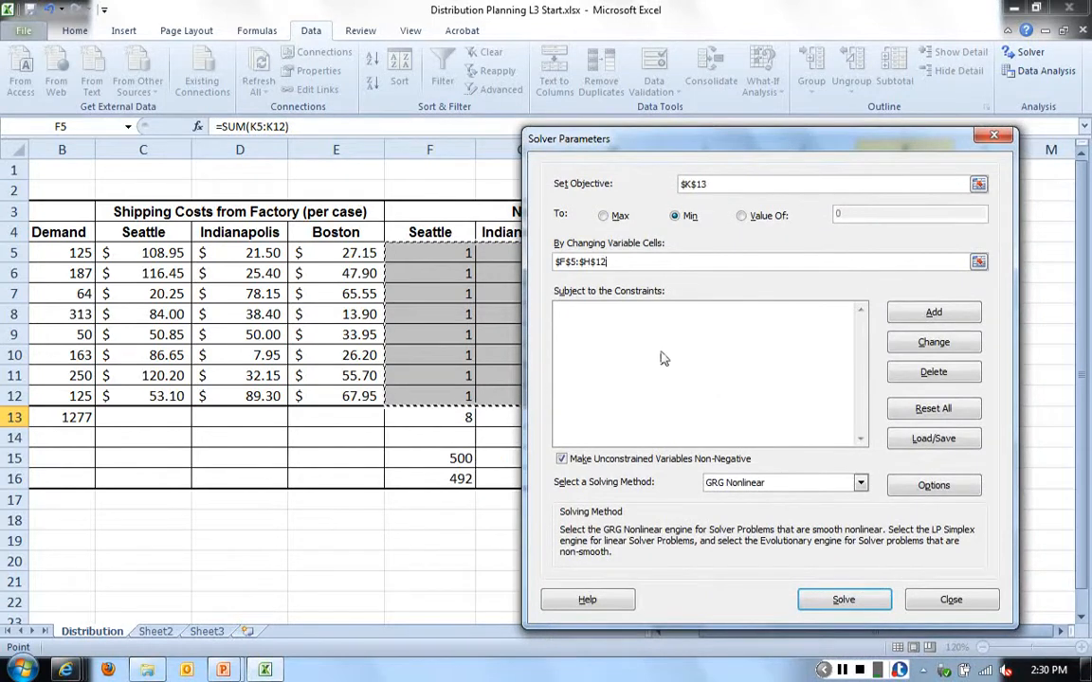
{"action": "left_click_drag", "start_coordinate": [649, 148], "coordinate": [401, 99]}
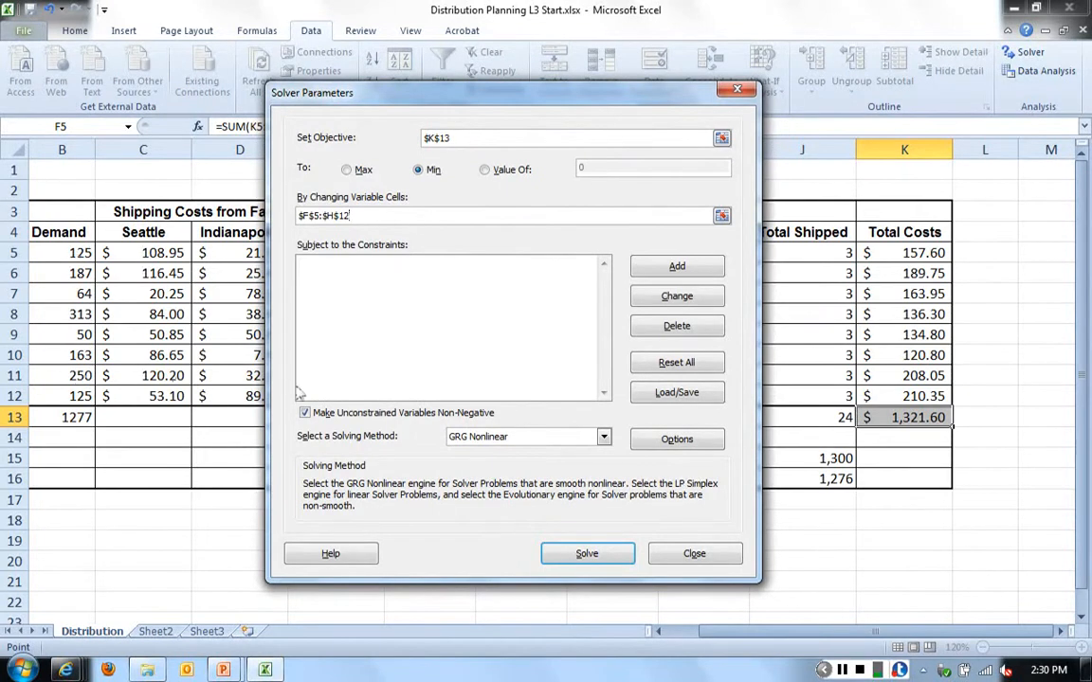
{"action": "left_click", "coordinate": [352, 297]}
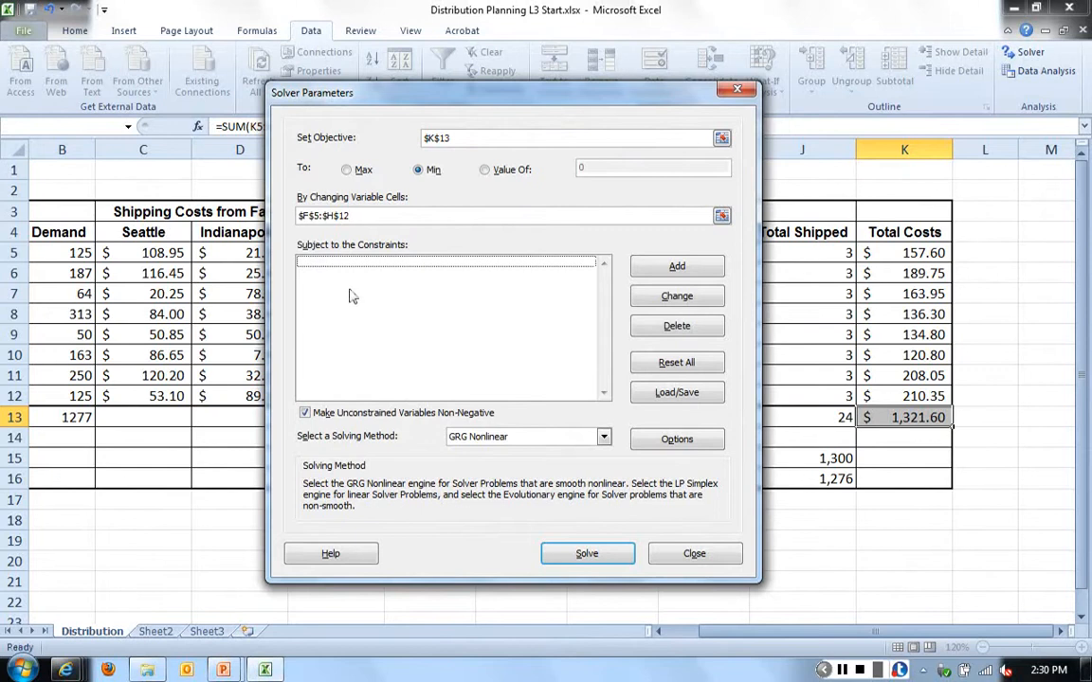
{"action": "left_click", "coordinate": [671, 268]}
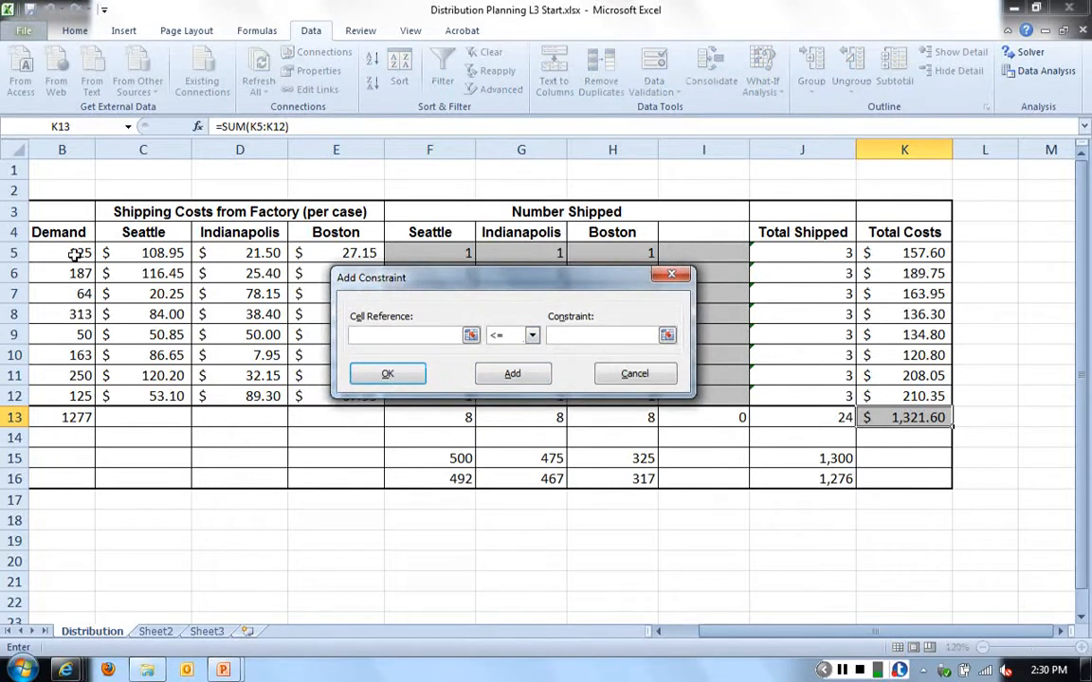
{"action": "left_click_drag", "start_coordinate": [76, 254], "coordinate": [81, 397]}
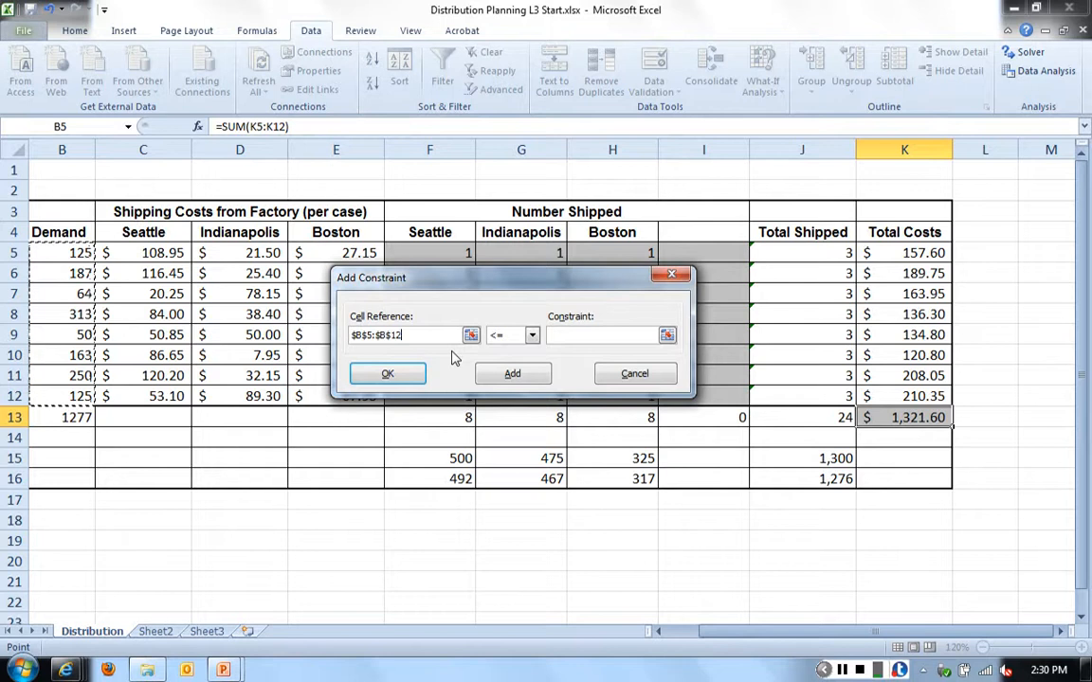
{"action": "left_click", "coordinate": [632, 375]}
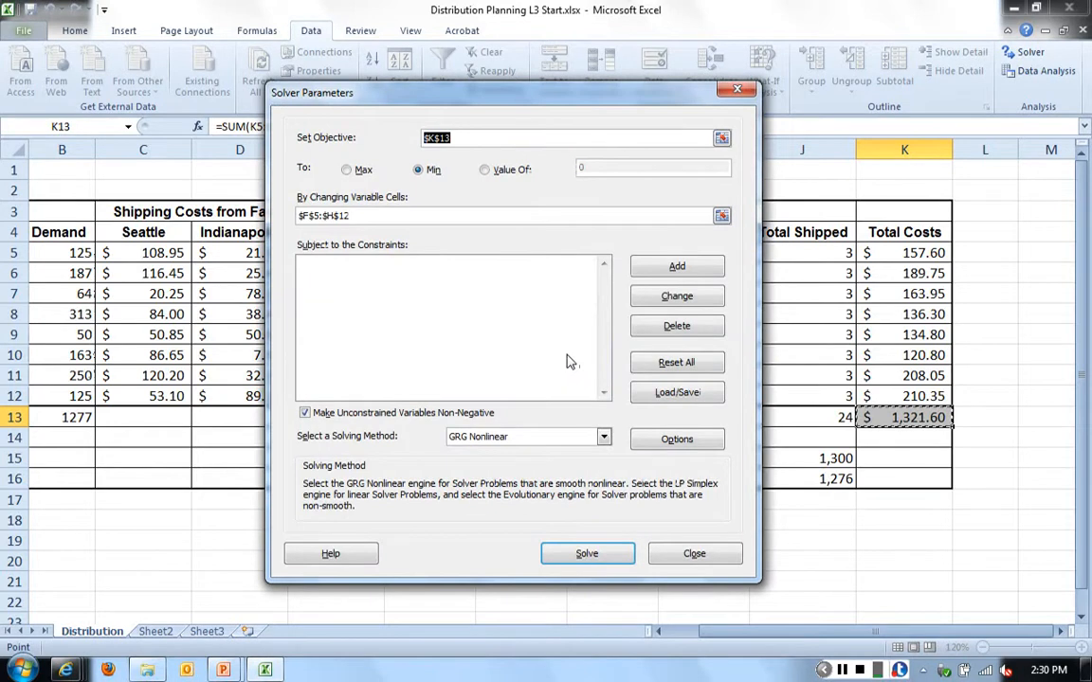
Add a Solver constraint requiring the total shipped in J5:J12 to be >= the demand in B5:B12
{"action": "left_click", "coordinate": [677, 268]}
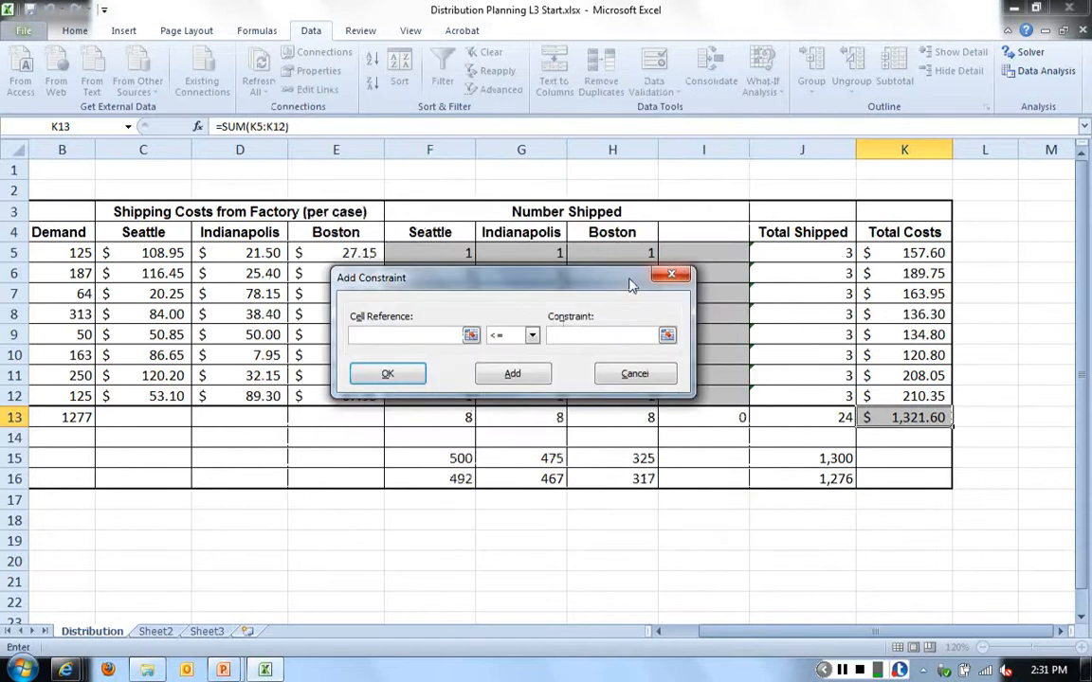
{"action": "left_click_drag", "start_coordinate": [621, 278], "coordinate": [567, 274]}
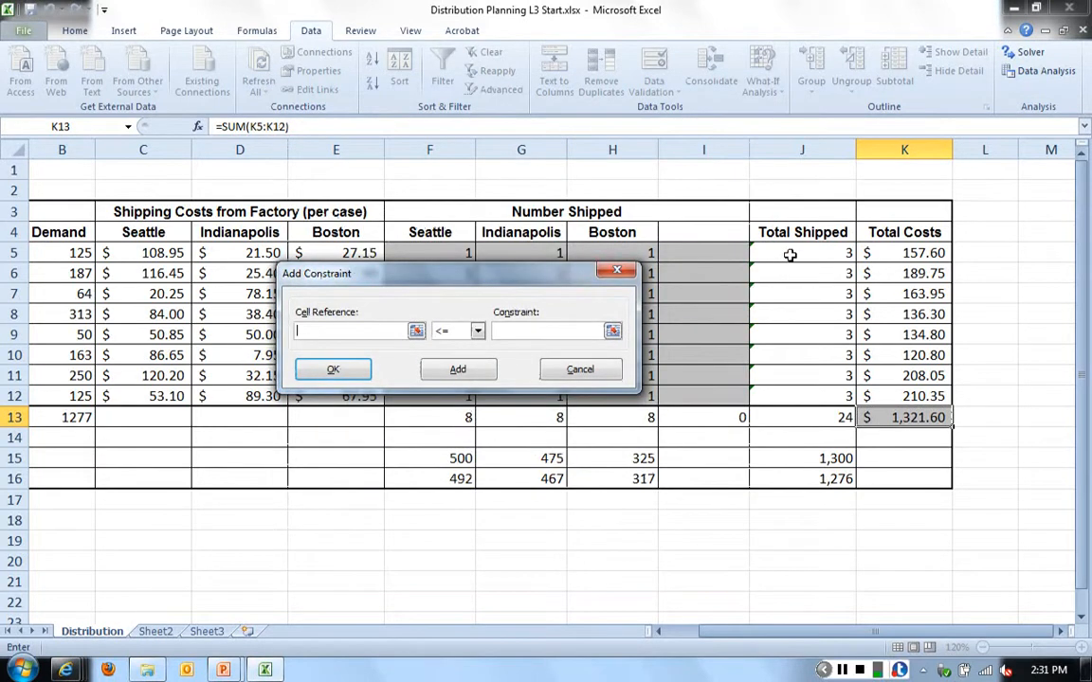
{"action": "left_click_drag", "start_coordinate": [789, 255], "coordinate": [792, 392]}
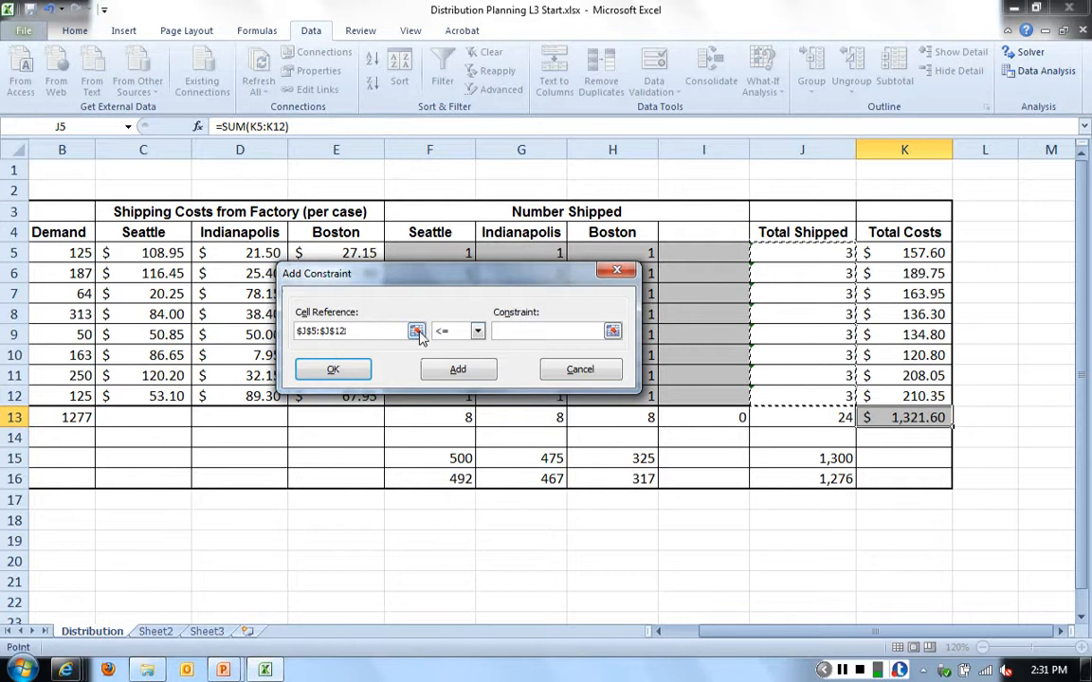
{"action": "left_click", "coordinate": [478, 330]}
{"action": "left_click", "coordinate": [451, 368]}
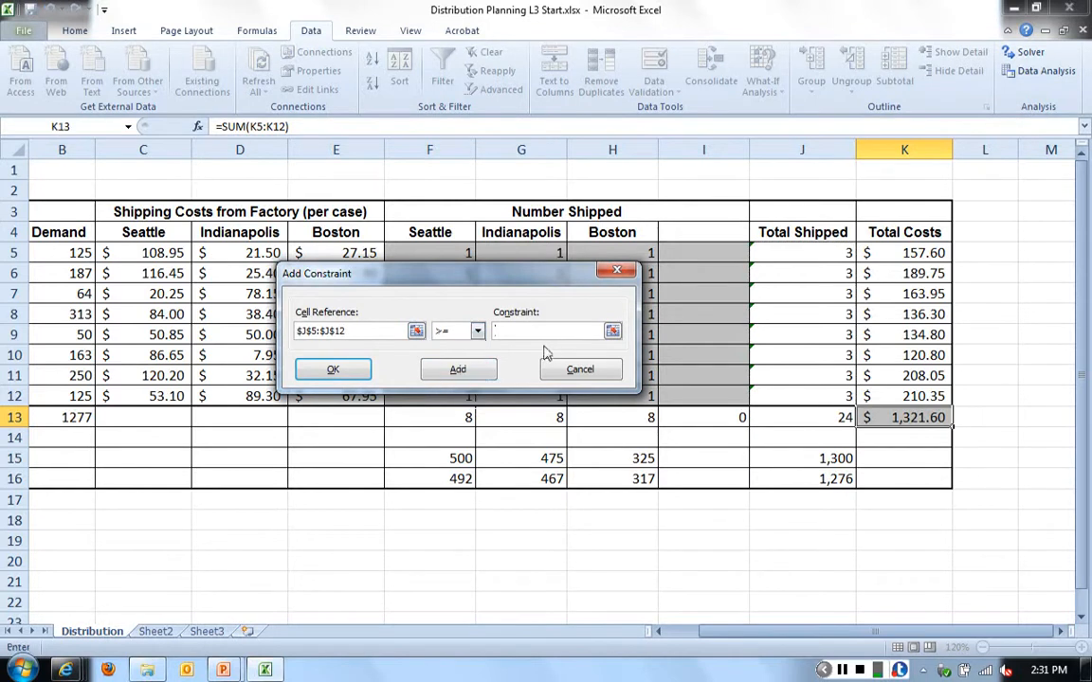
{"action": "left_click", "coordinate": [504, 327]}
{"action": "left_click_drag", "start_coordinate": [76, 252], "coordinate": [76, 396]}
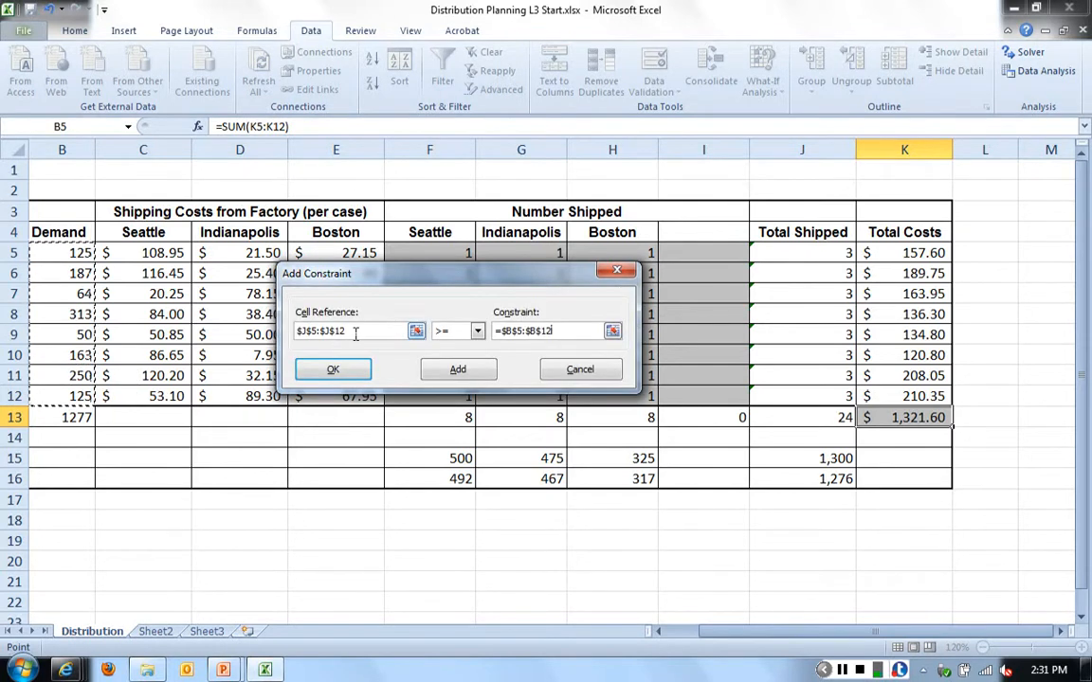
{"action": "left_click", "coordinate": [458, 372]}
Add a Solver constraint keeping the factory shipment totals in F13:H13 <= the initial inventory in F15:H15
{"action": "left_click_drag", "start_coordinate": [467, 277], "coordinate": [603, 96]}
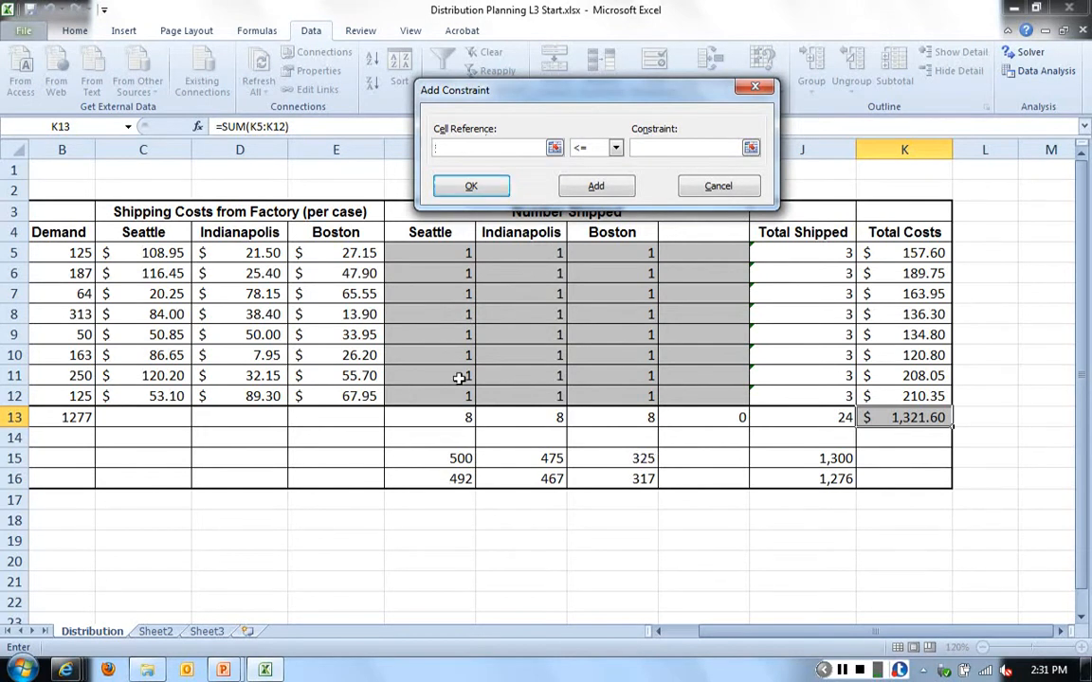
{"action": "left_click_drag", "start_coordinate": [453, 418], "coordinate": [598, 421]}
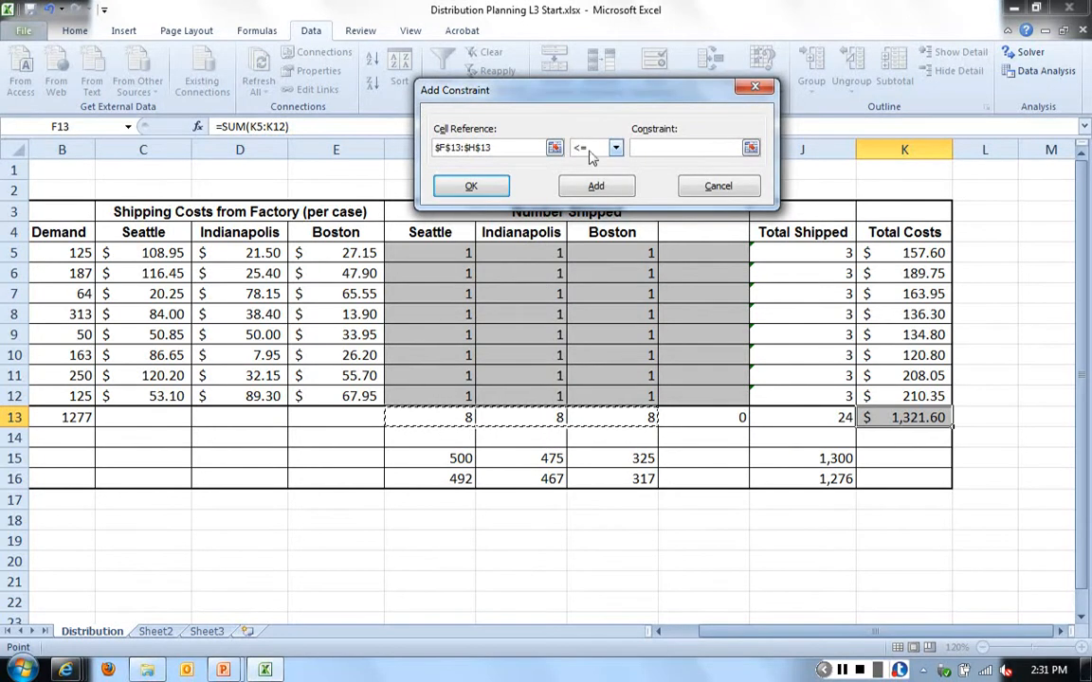
{"action": "left_click", "coordinate": [663, 148]}
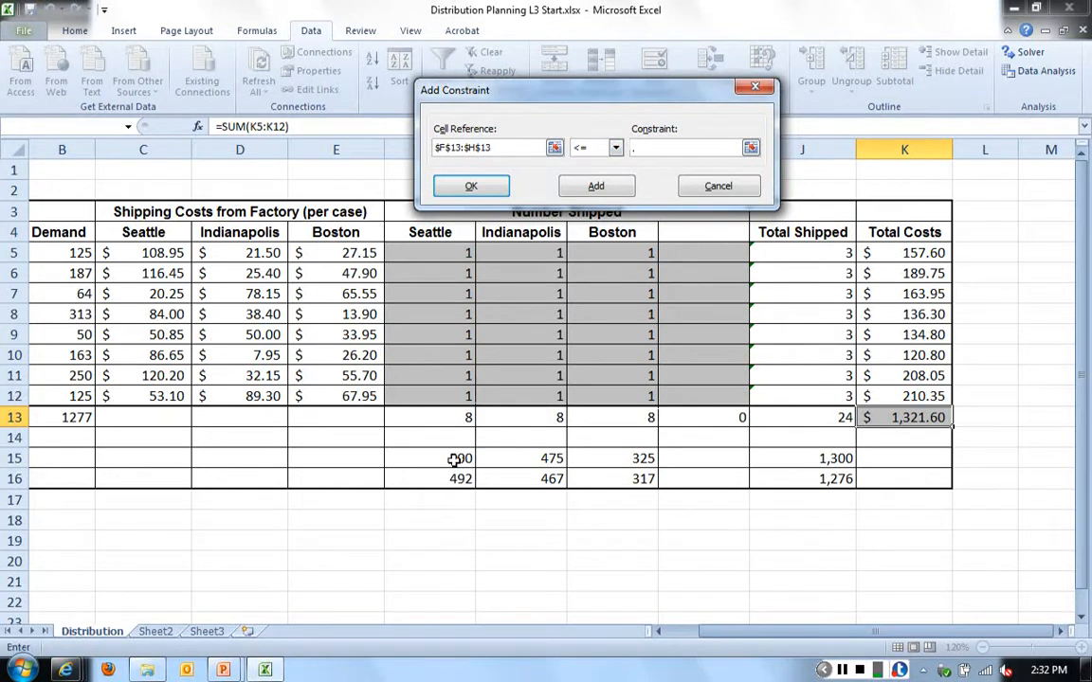
{"action": "left_click_drag", "start_coordinate": [454, 460], "coordinate": [628, 461]}
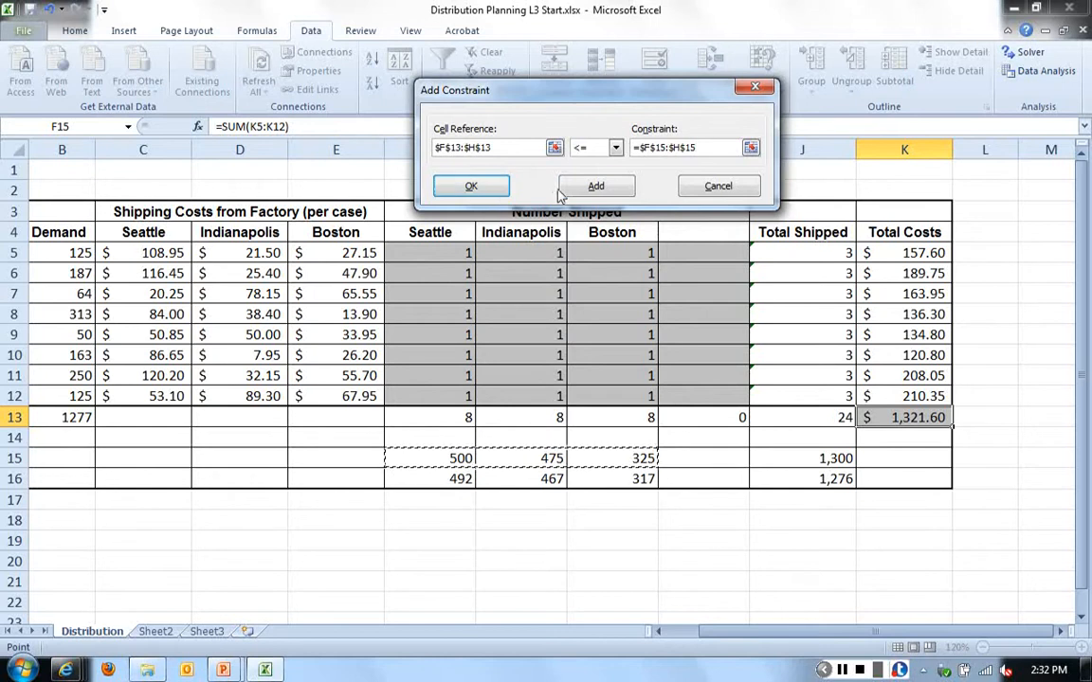
{"action": "left_click", "coordinate": [595, 187]}
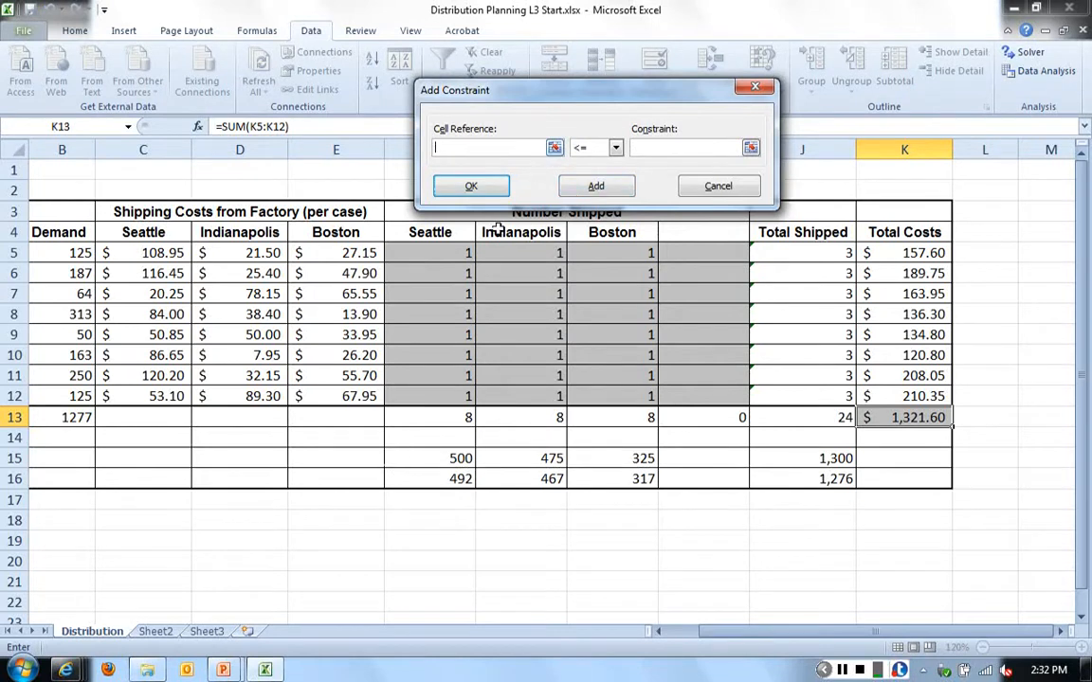
Add a final Solver constraint restricting the shipment quantities in F5:H12 to integers and return to the Solver parameters
{"action": "left_click_drag", "start_coordinate": [446, 253], "coordinate": [598, 397]}
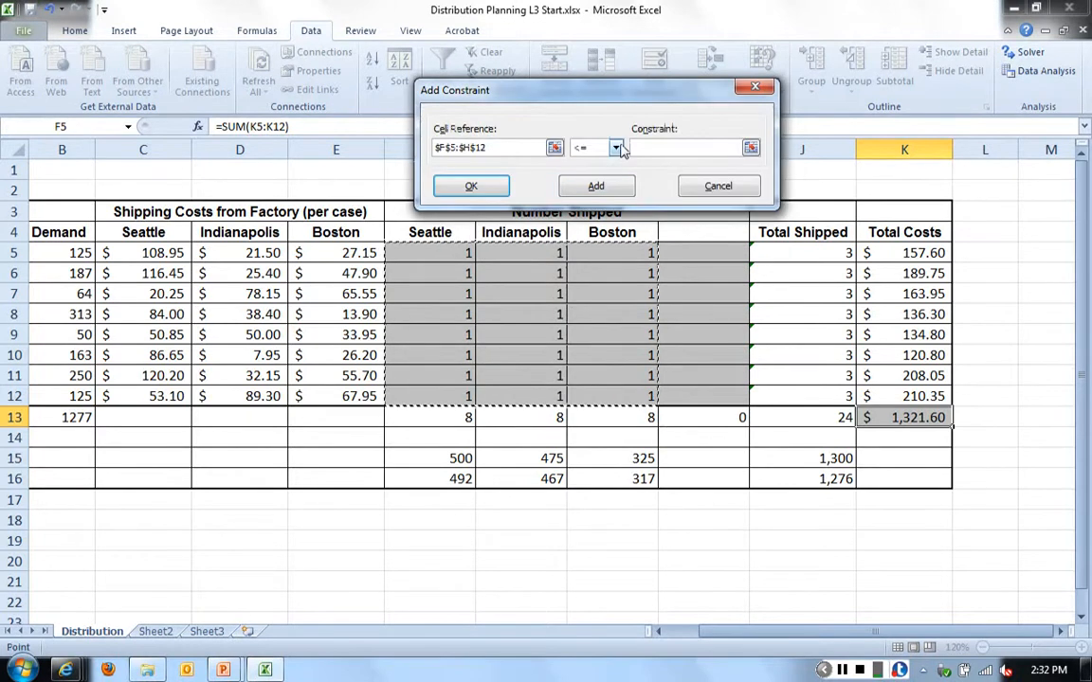
{"action": "left_click", "coordinate": [615, 149]}
{"action": "left_click", "coordinate": [597, 196]}
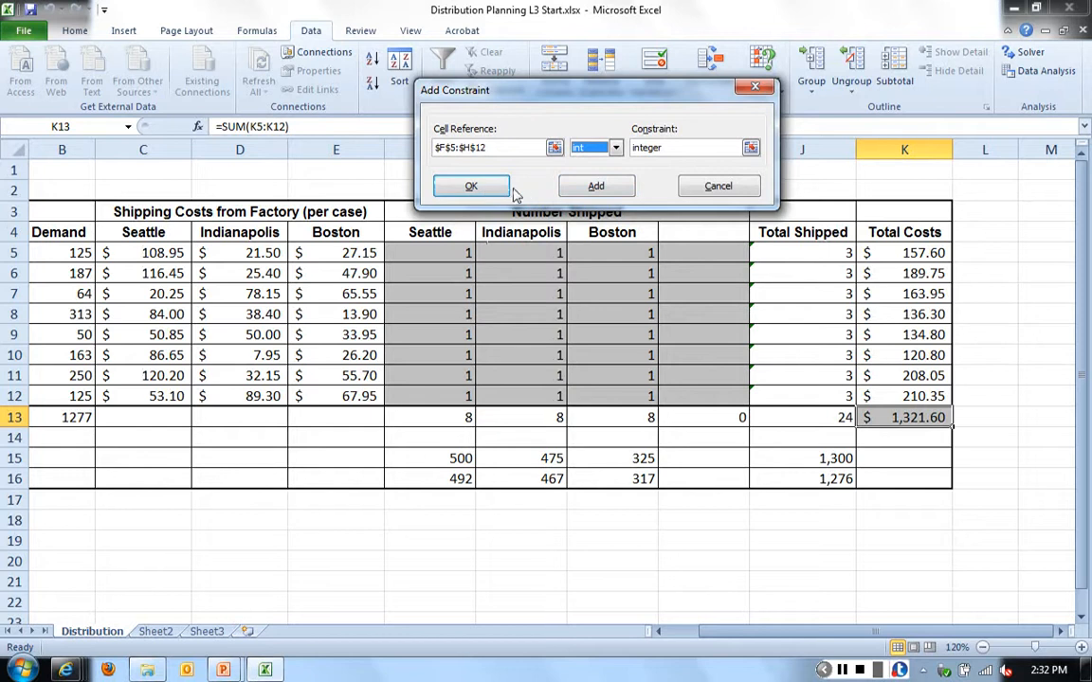
{"action": "left_click", "coordinate": [471, 187]}
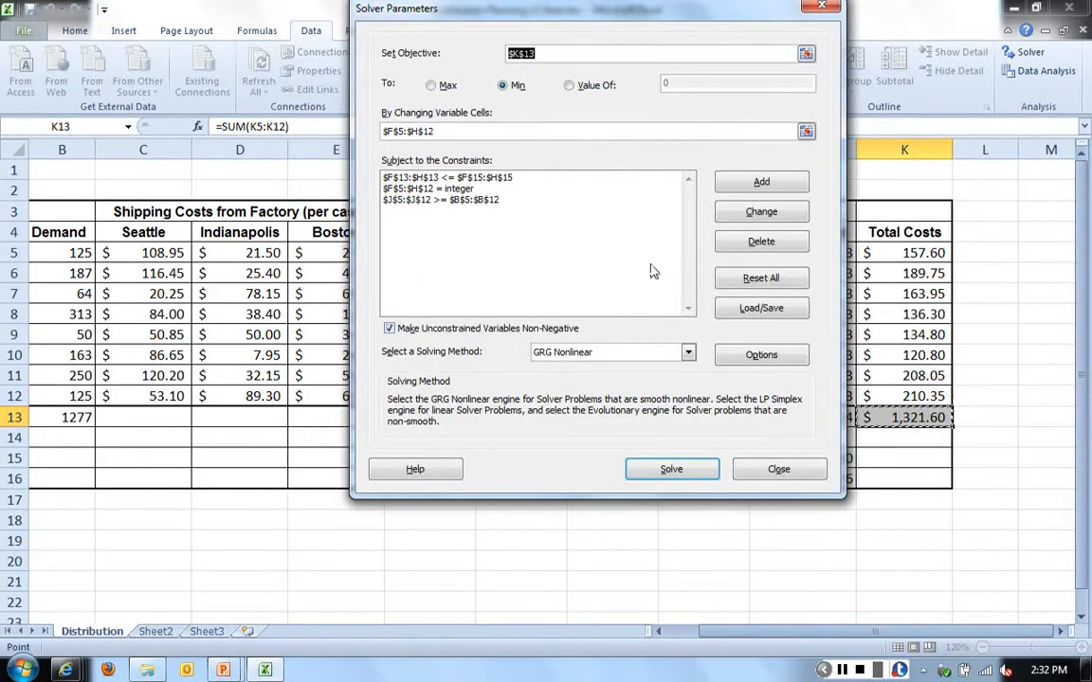
Choose Simplex LP as Solver's solving method and move the dialog clear of the total costs
{"action": "left_click", "coordinate": [688, 352]}
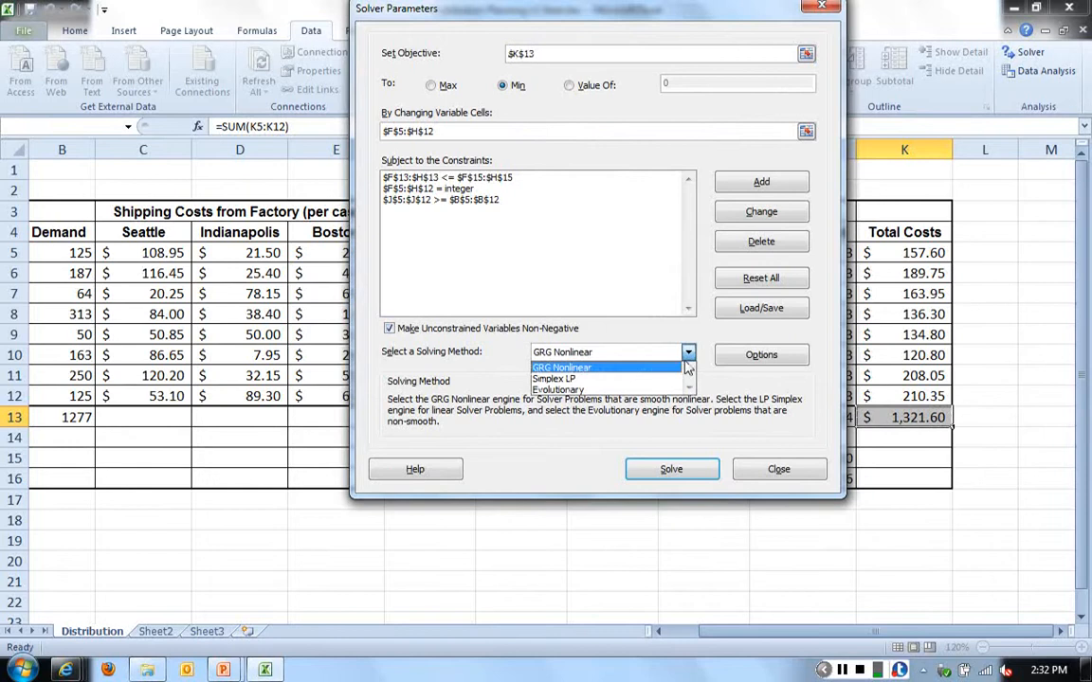
{"action": "left_click", "coordinate": [653, 378]}
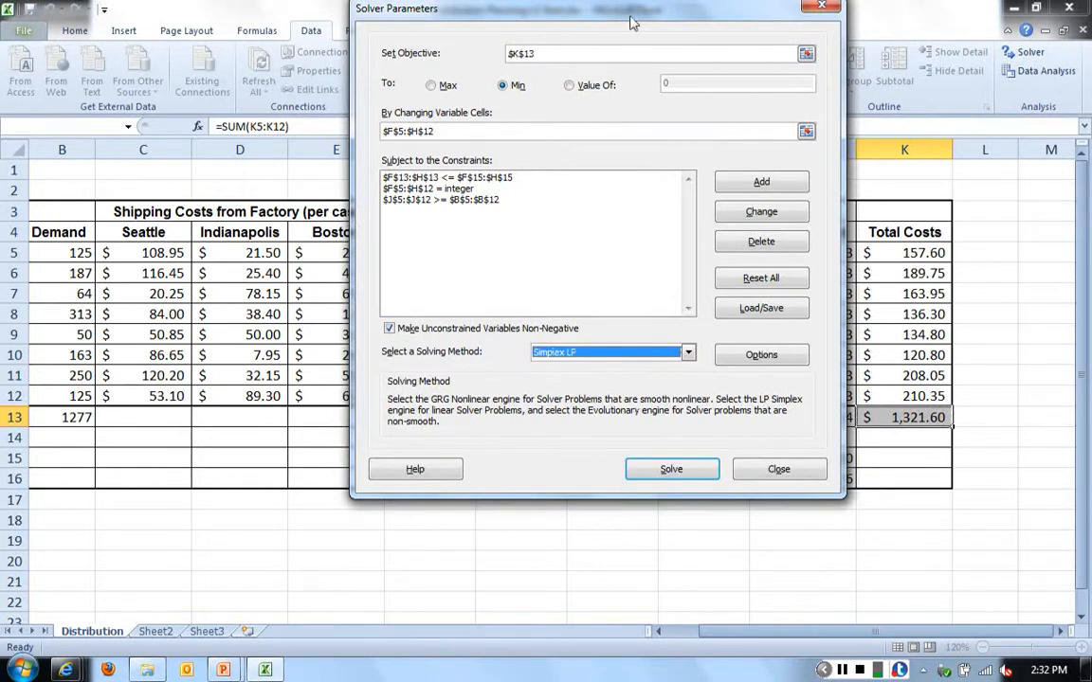
{"action": "left_click_drag", "start_coordinate": [567, 10], "coordinate": [662, 54]}
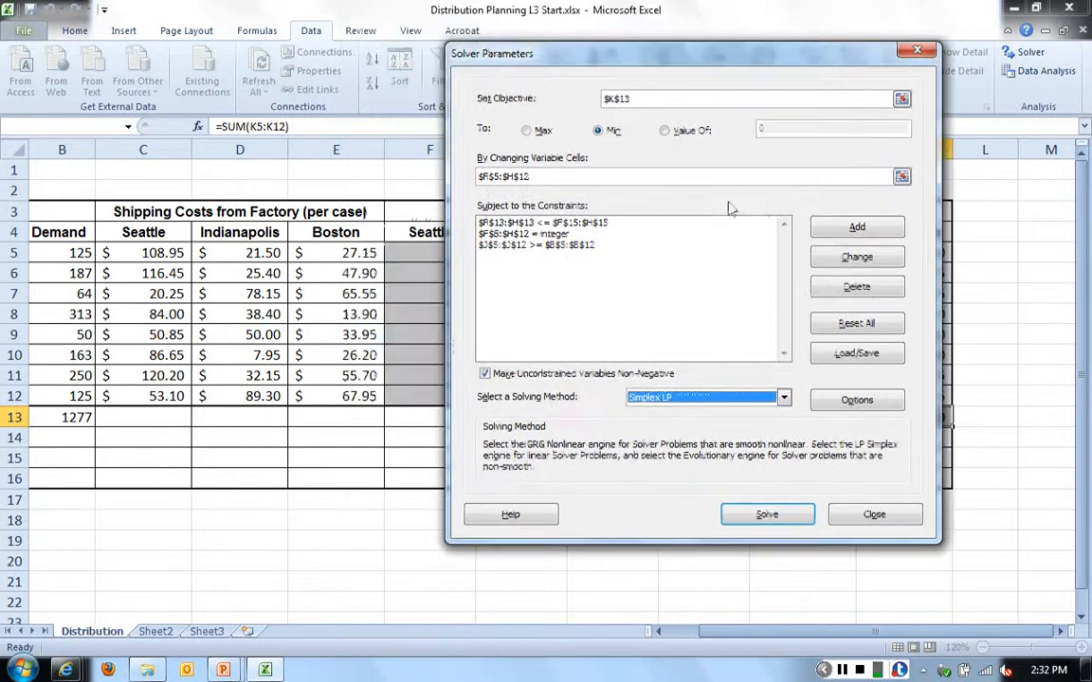
Solve the model with Solver and keep the Solver solution in the worksheet
{"action": "left_click", "coordinate": [767, 517]}
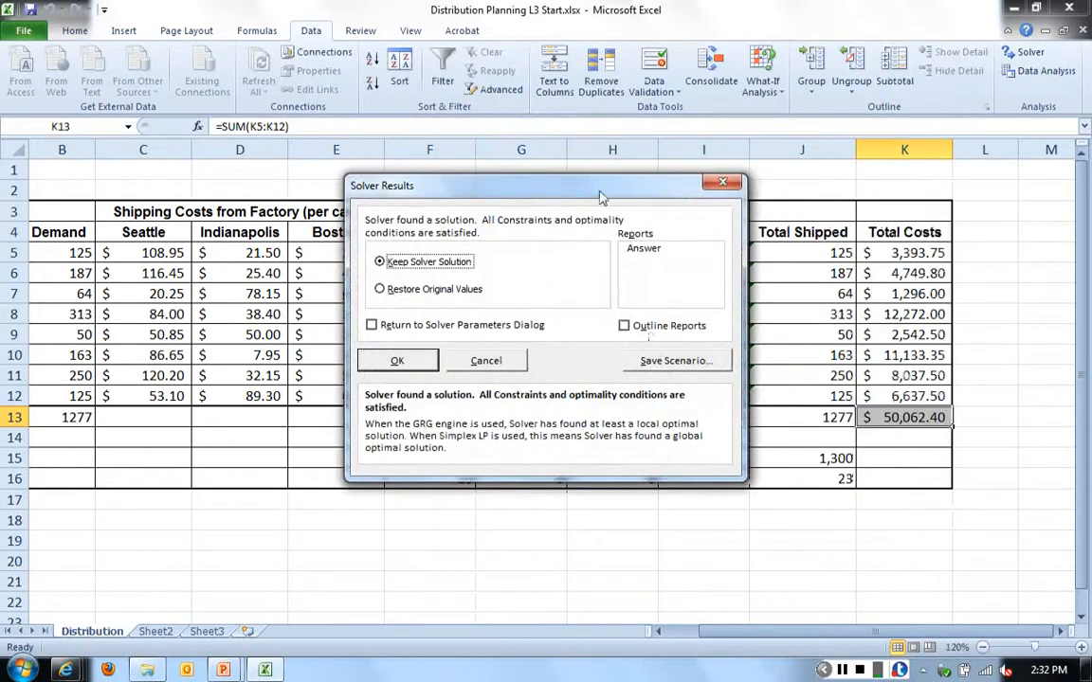
{"action": "left_click_drag", "start_coordinate": [599, 196], "coordinate": [705, 114]}
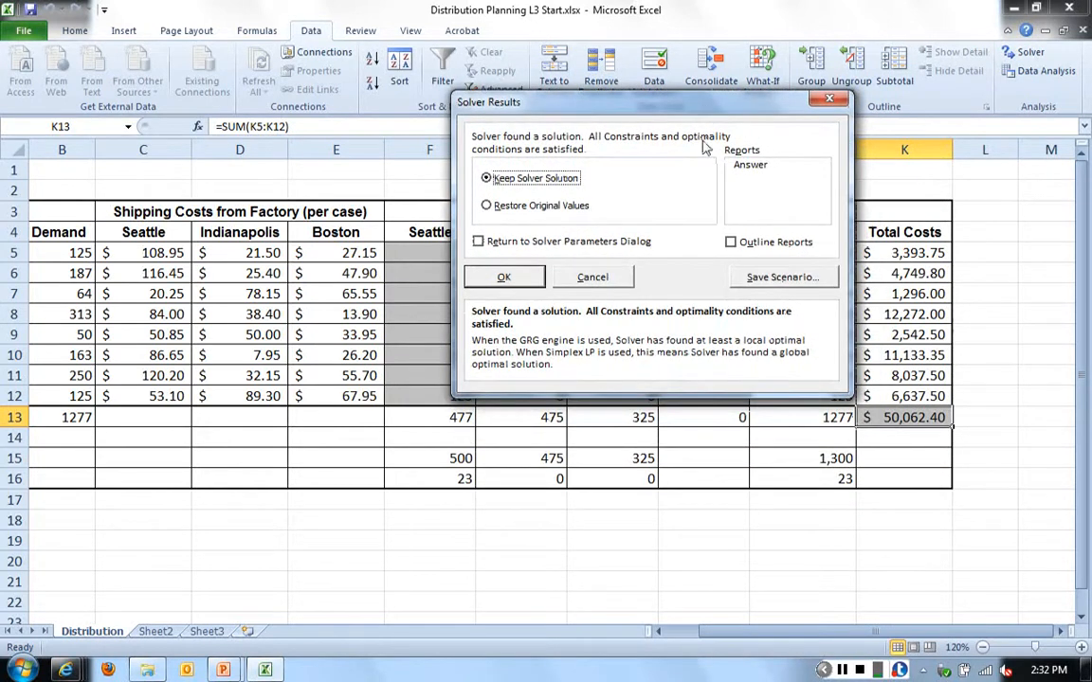
{"action": "left_click", "coordinate": [503, 278]}
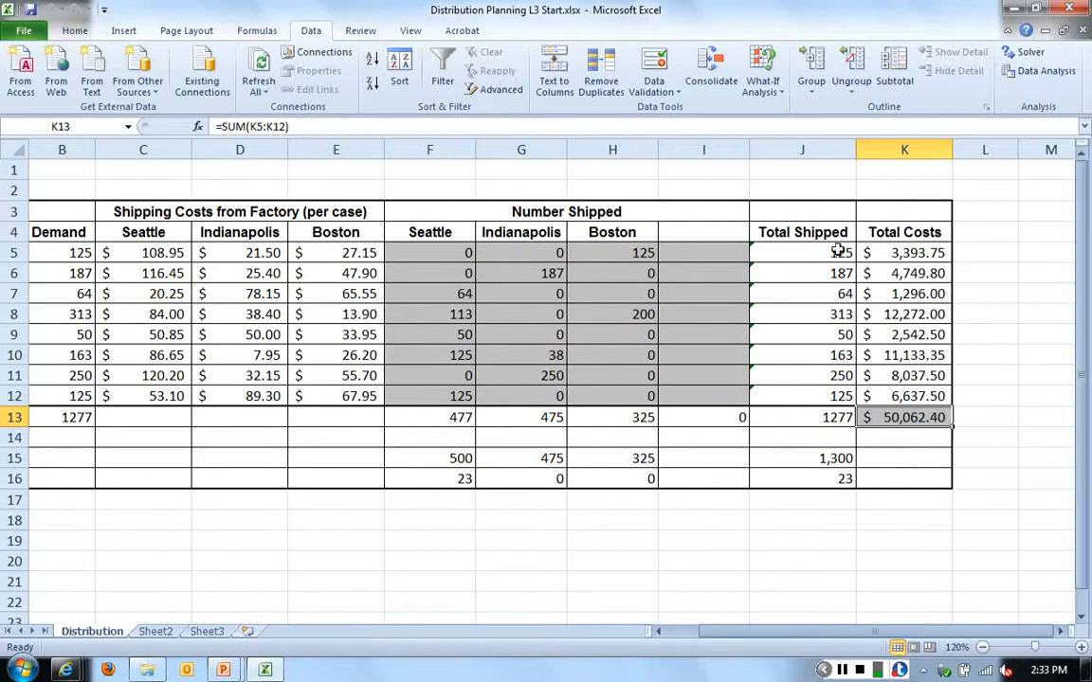
Set San Diego's demand in B12 to 175
{"action": "left_click", "coordinate": [663, 633]}
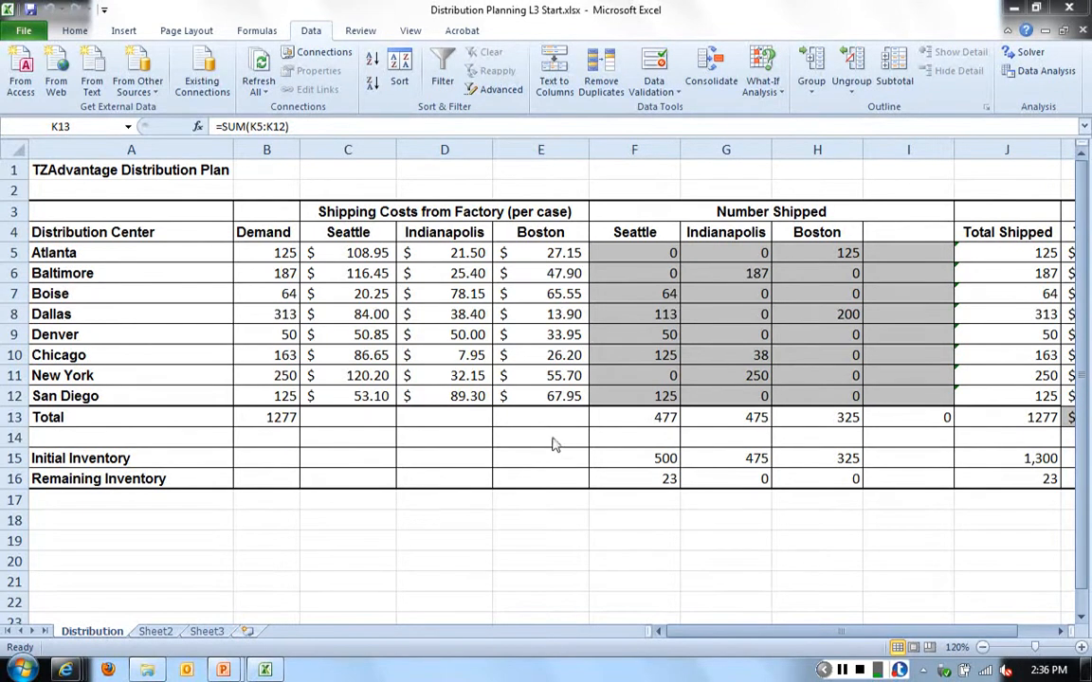
{"action": "left_click", "coordinate": [271, 394]}
{"action": "left_click", "coordinate": [271, 395]}
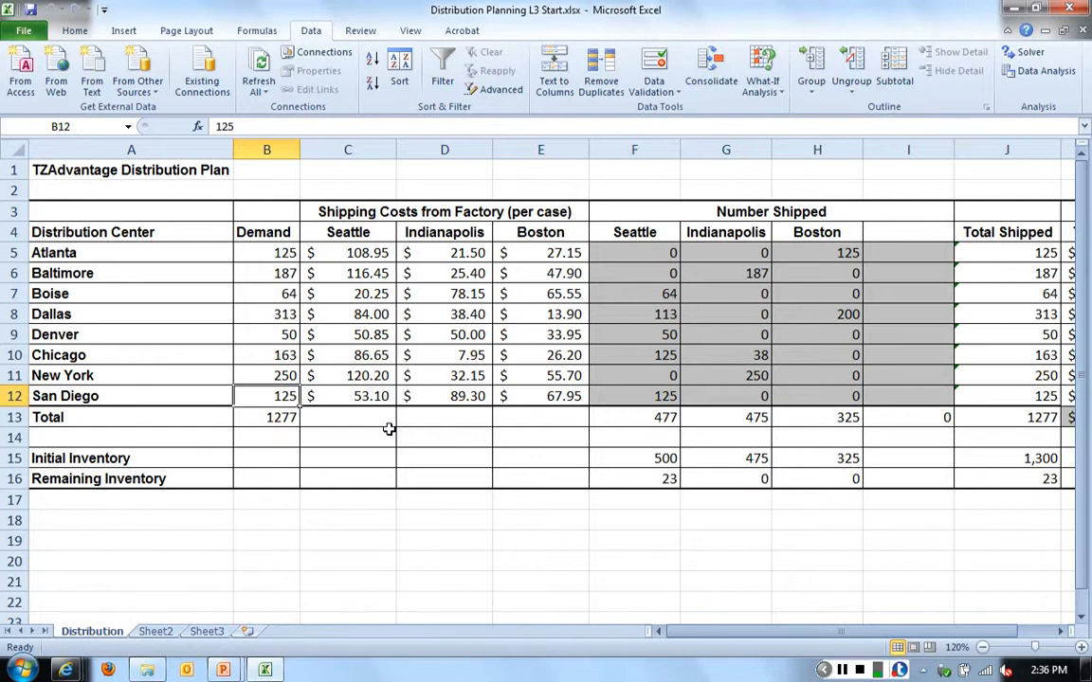
{"action": "type", "text": "17"}
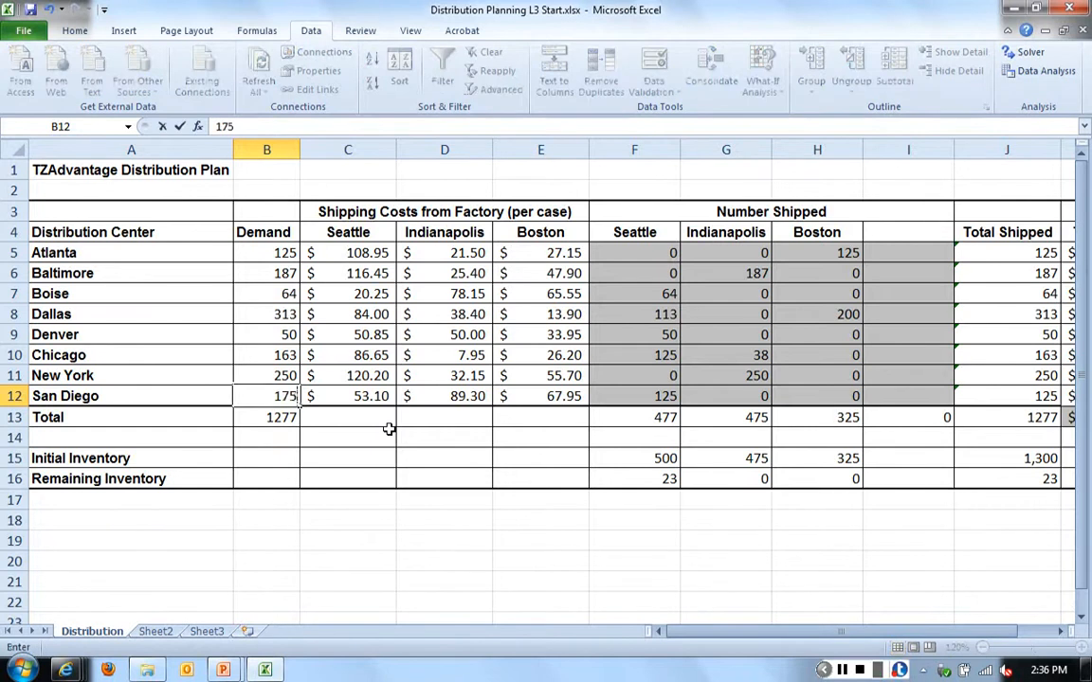
{"action": "key", "text": "Return"}
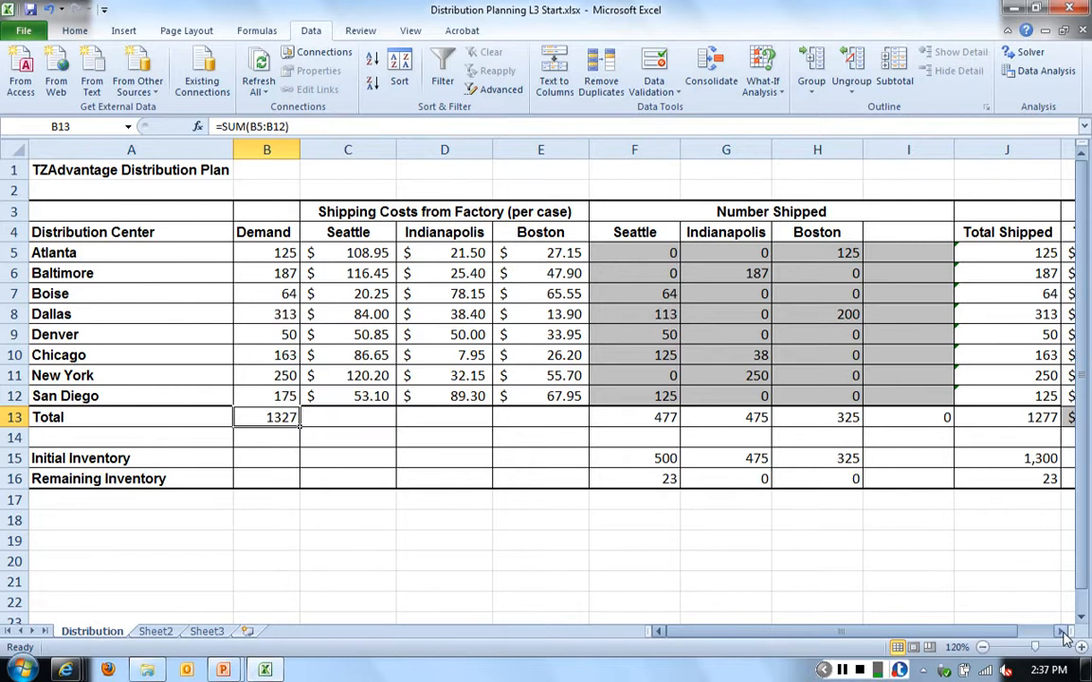
Clear the contents of the shipment quantities in F5:H12
{"action": "left_click", "coordinate": [1065, 636]}
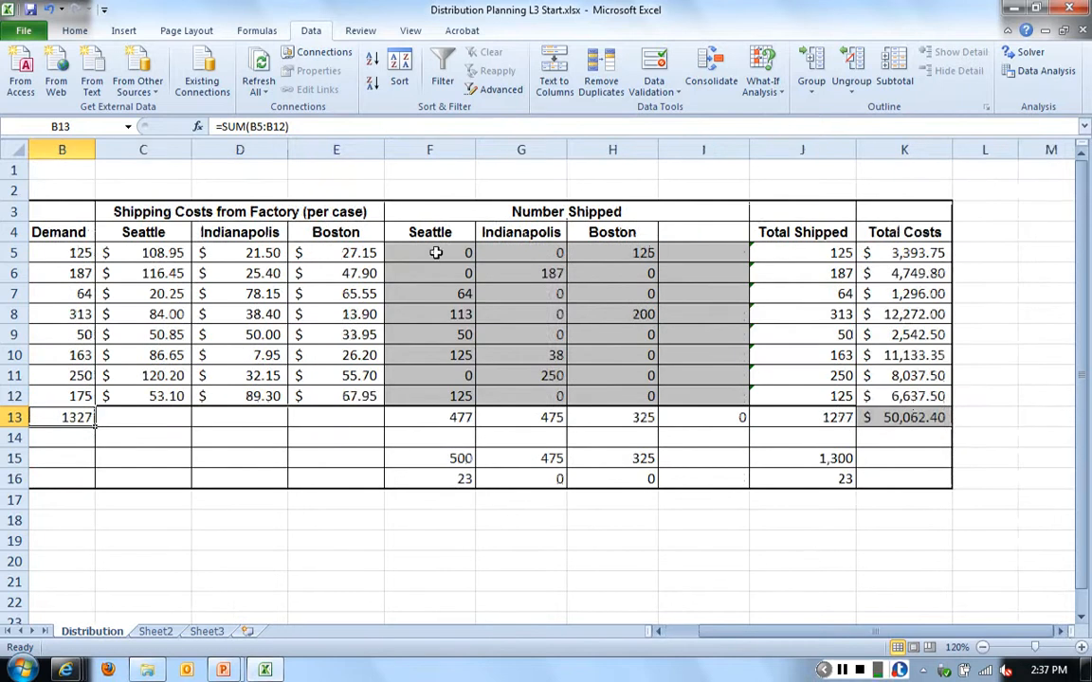
{"action": "left_click_drag", "start_coordinate": [435, 253], "coordinate": [606, 395]}
{"action": "right_click", "coordinate": [614, 339]}
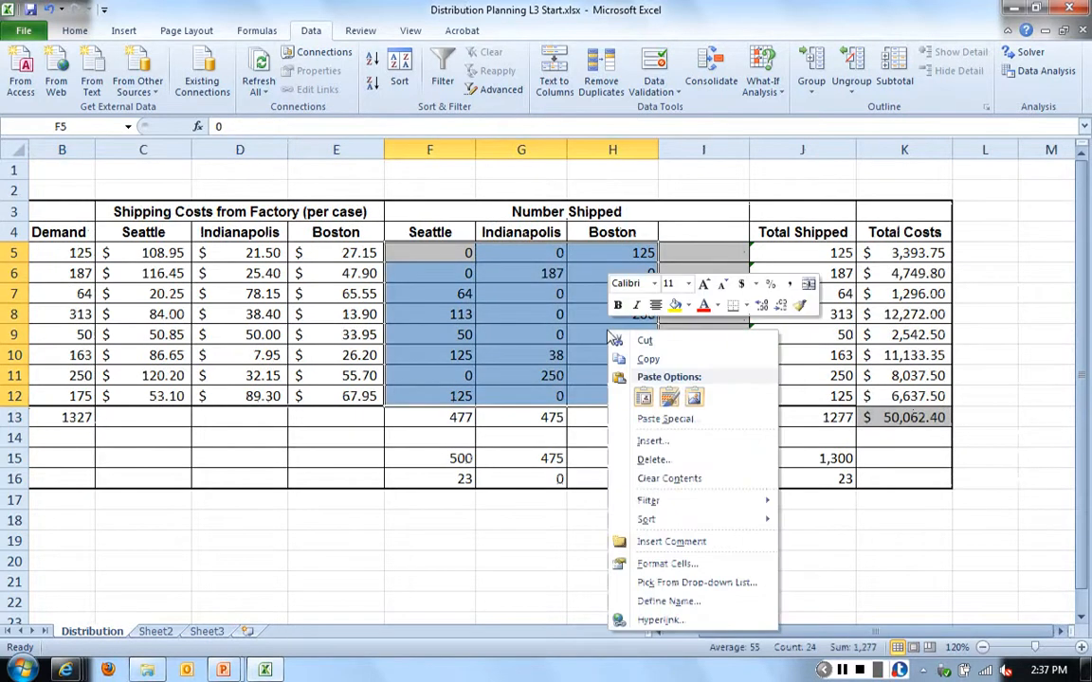
{"action": "left_click", "coordinate": [668, 479]}
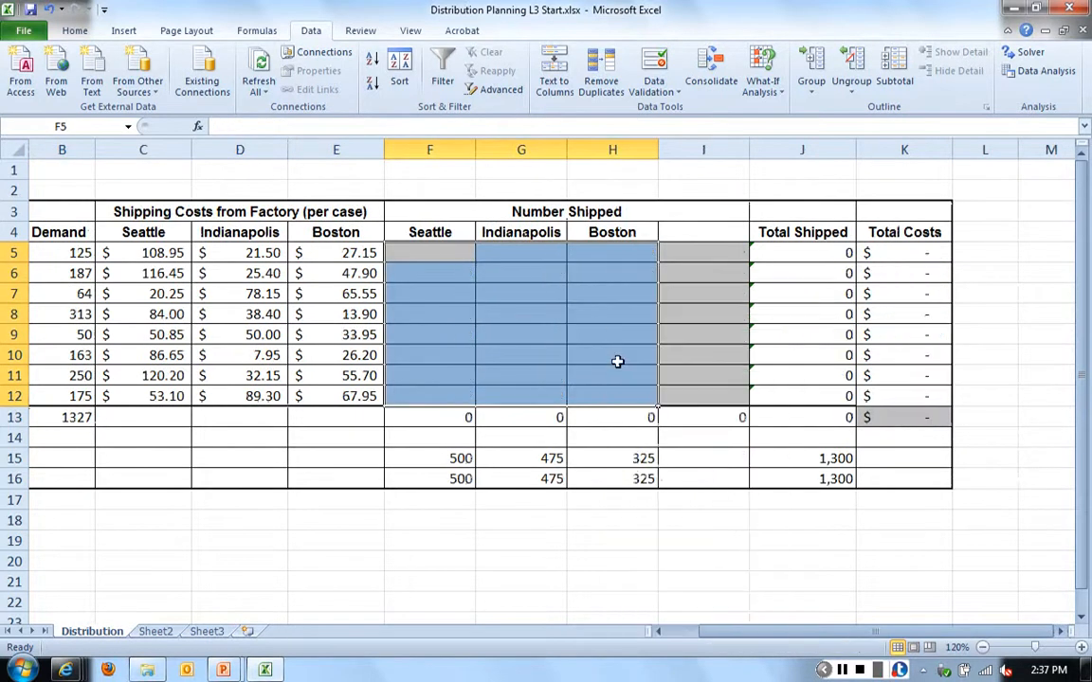
Try to solve the model again with the existing Solver settings for the increased demand, keeping the returned quantities
{"action": "left_click", "coordinate": [1033, 53]}
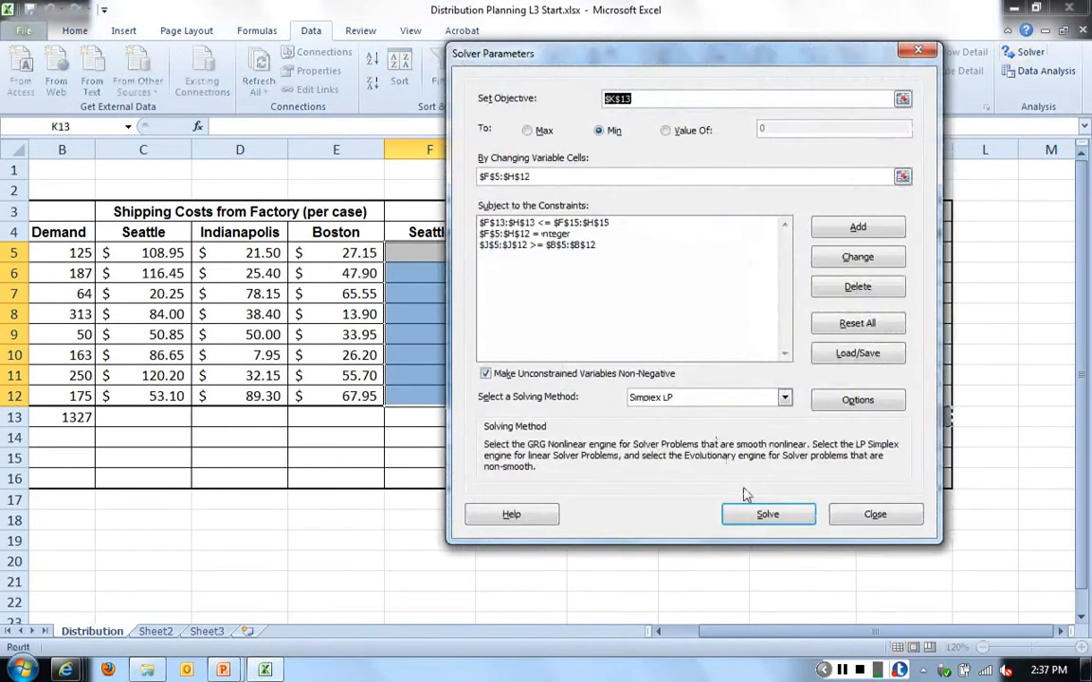
{"action": "left_click", "coordinate": [767, 511]}
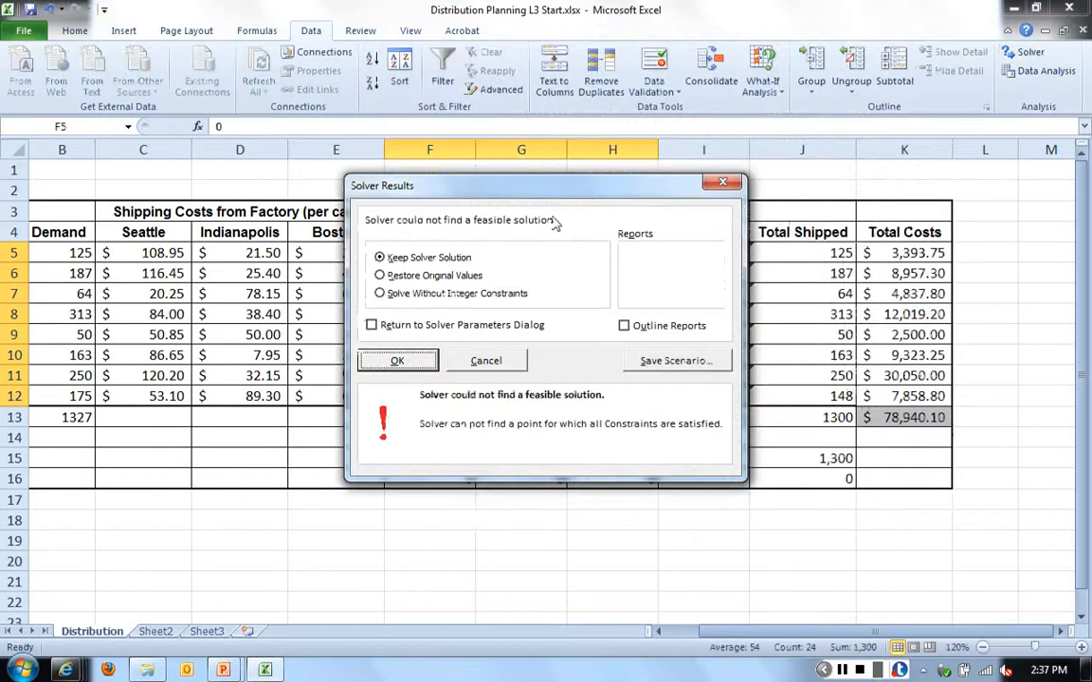
{"action": "left_click_drag", "start_coordinate": [550, 194], "coordinate": [758, 369]}
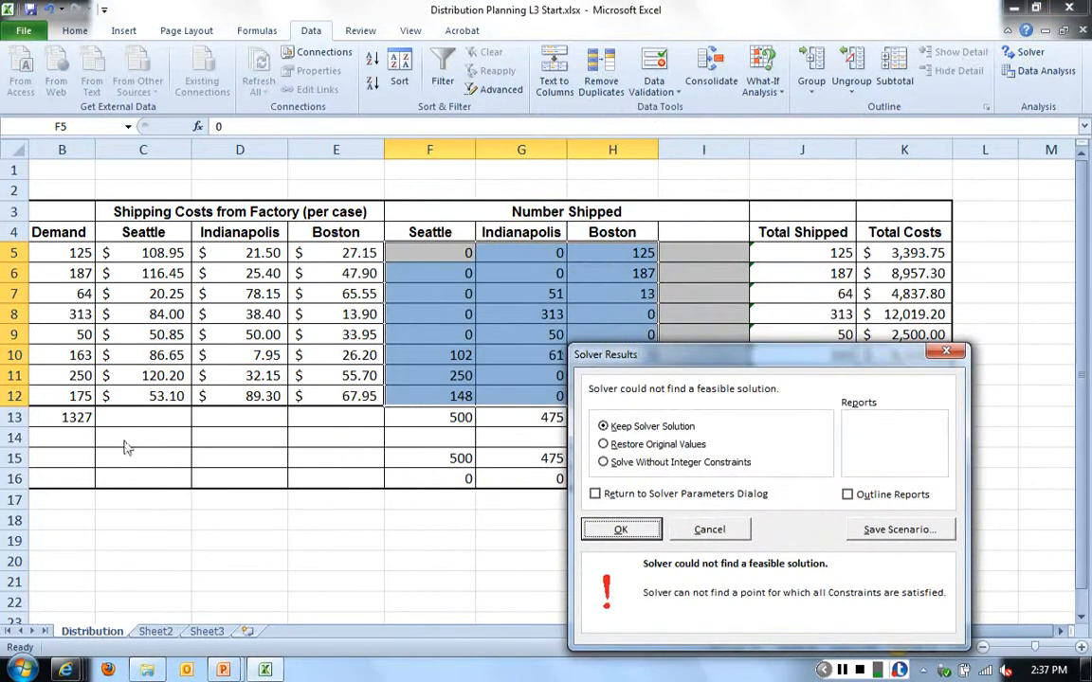
{"action": "left_click_drag", "start_coordinate": [700, 357], "coordinate": [752, 378]}
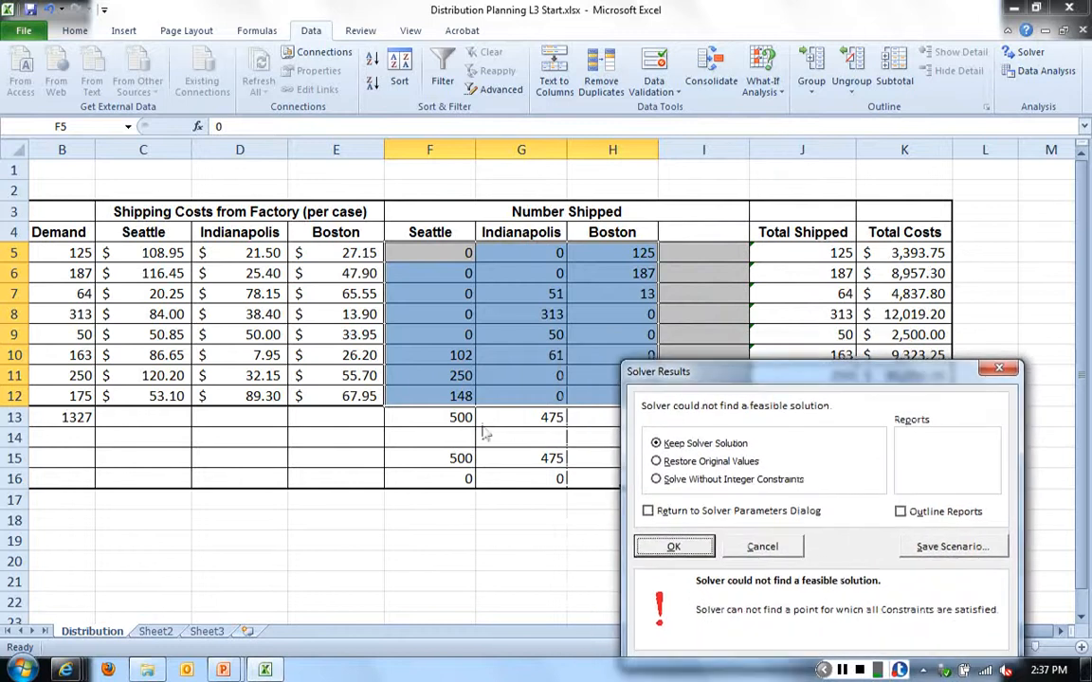
{"action": "left_click", "coordinate": [675, 547]}
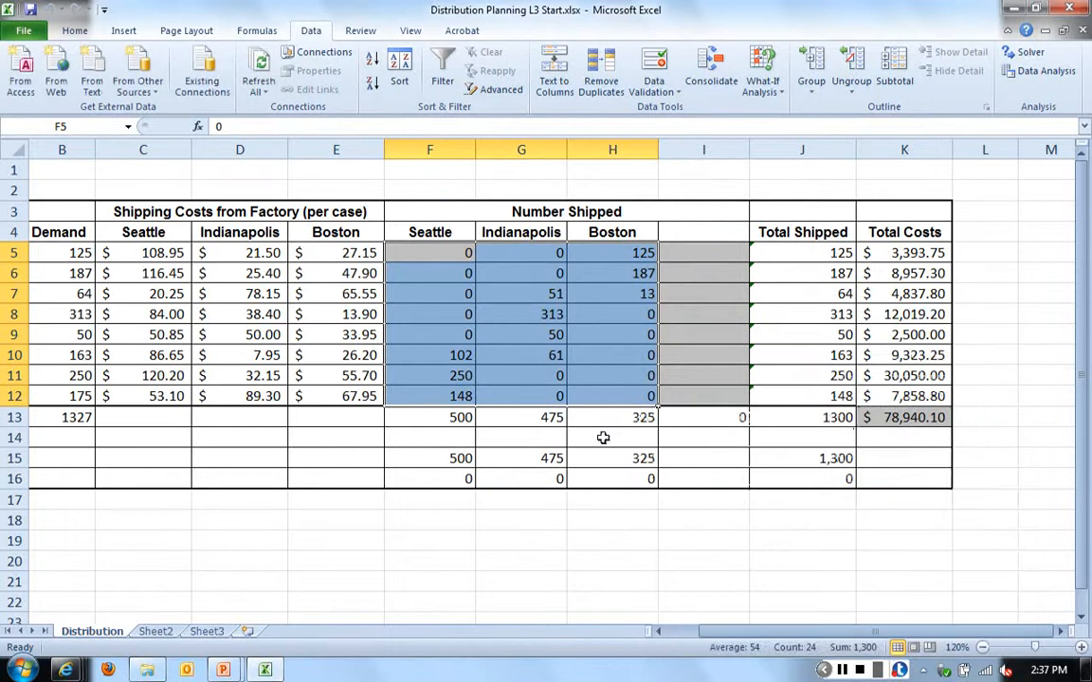
{"action": "left_click", "coordinate": [600, 438]}
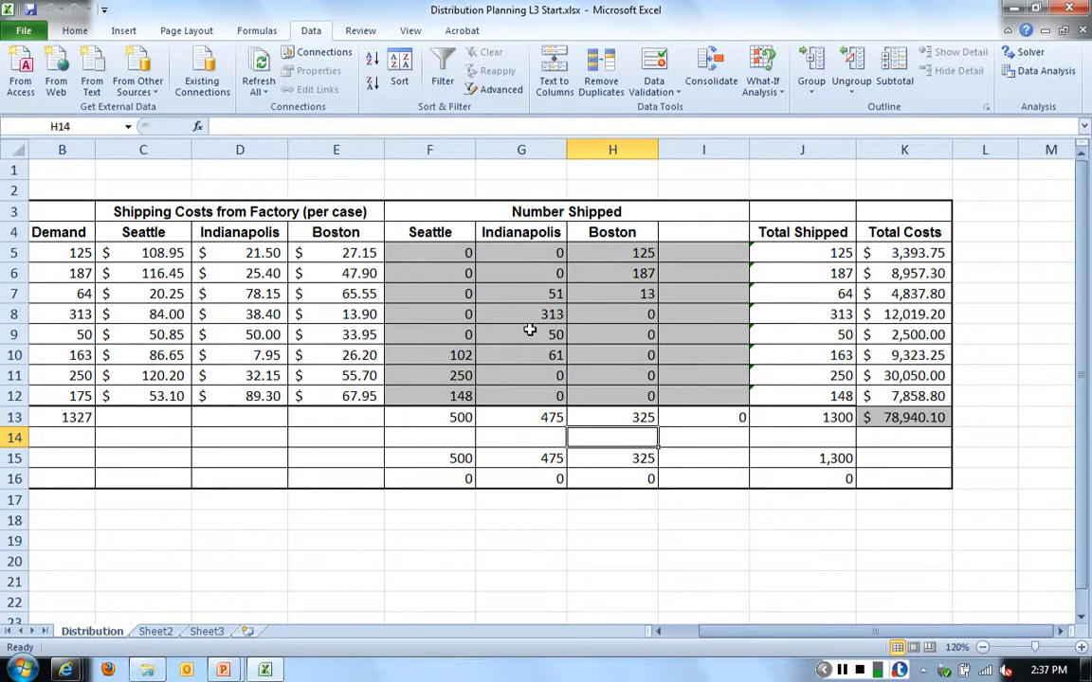
Label the empty fourth column under Number Shipped as Fantasyland in I4
{"action": "left_click", "coordinate": [658, 633]}
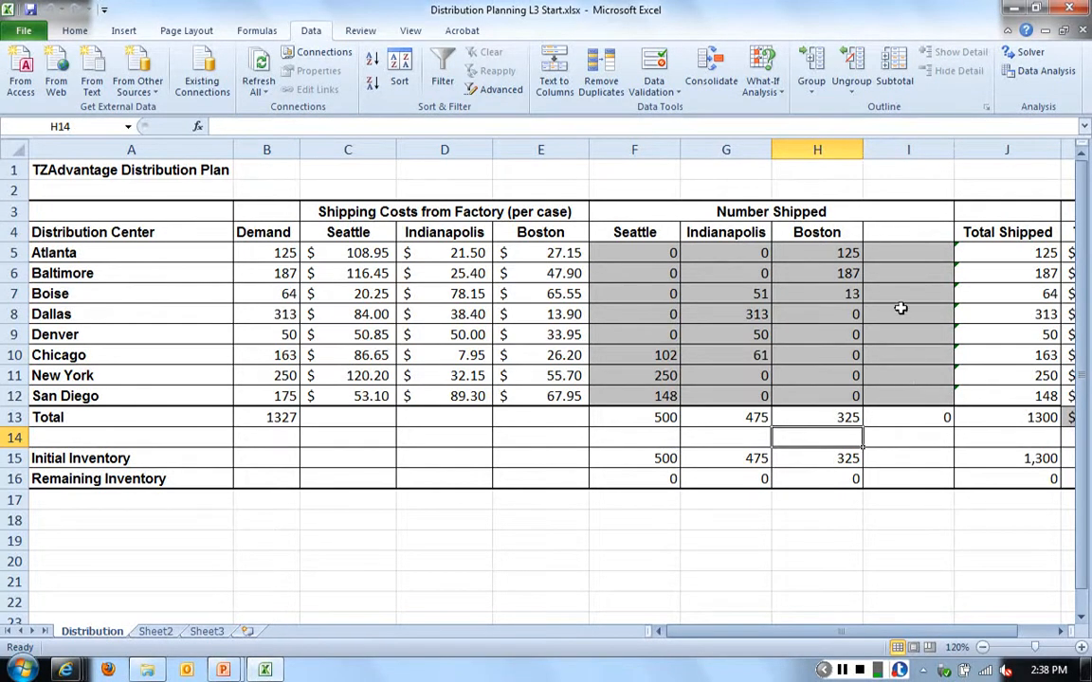
{"action": "left_click", "coordinate": [896, 232]}
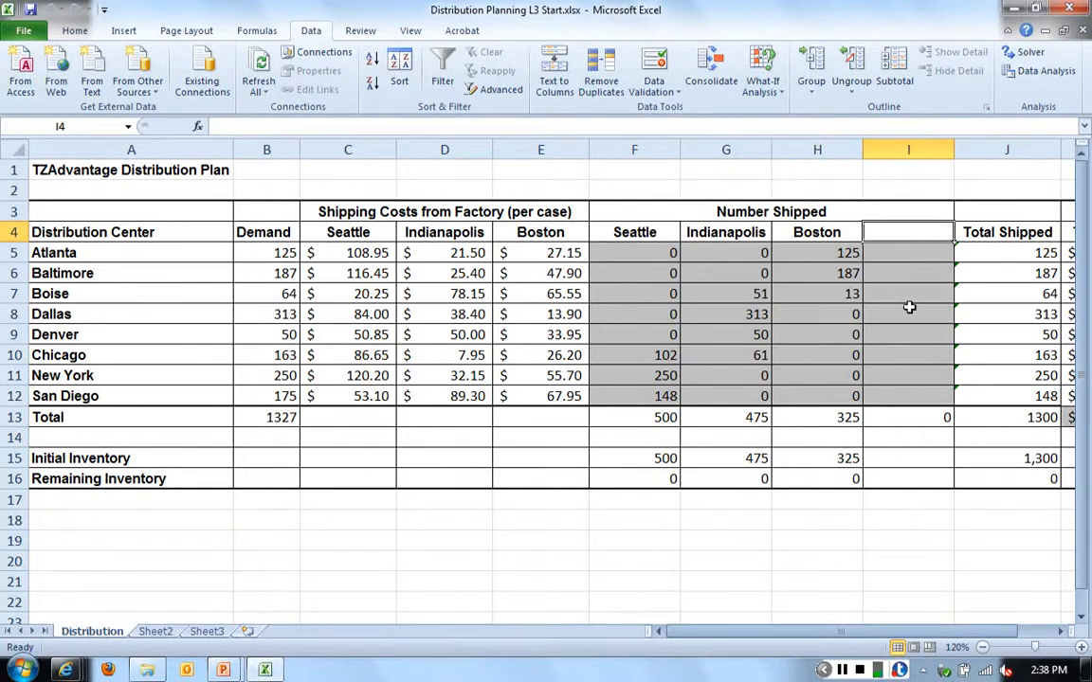
{"action": "type", "text": "Fantasy"}
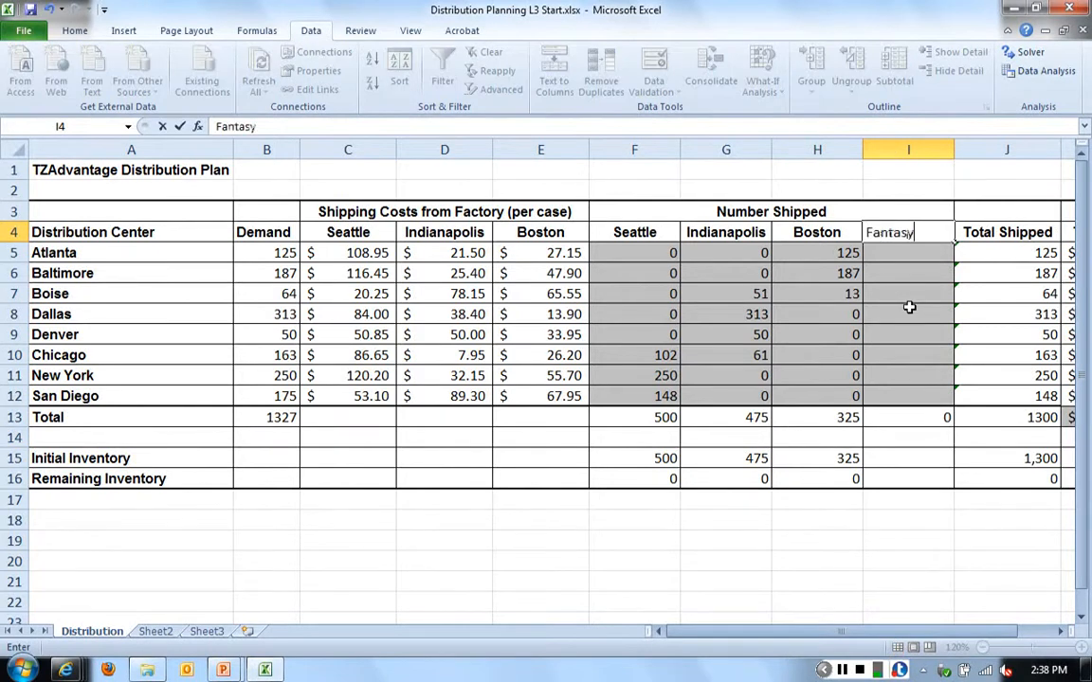
{"action": "type", "text": "land"}
{"action": "key", "text": "Return"}
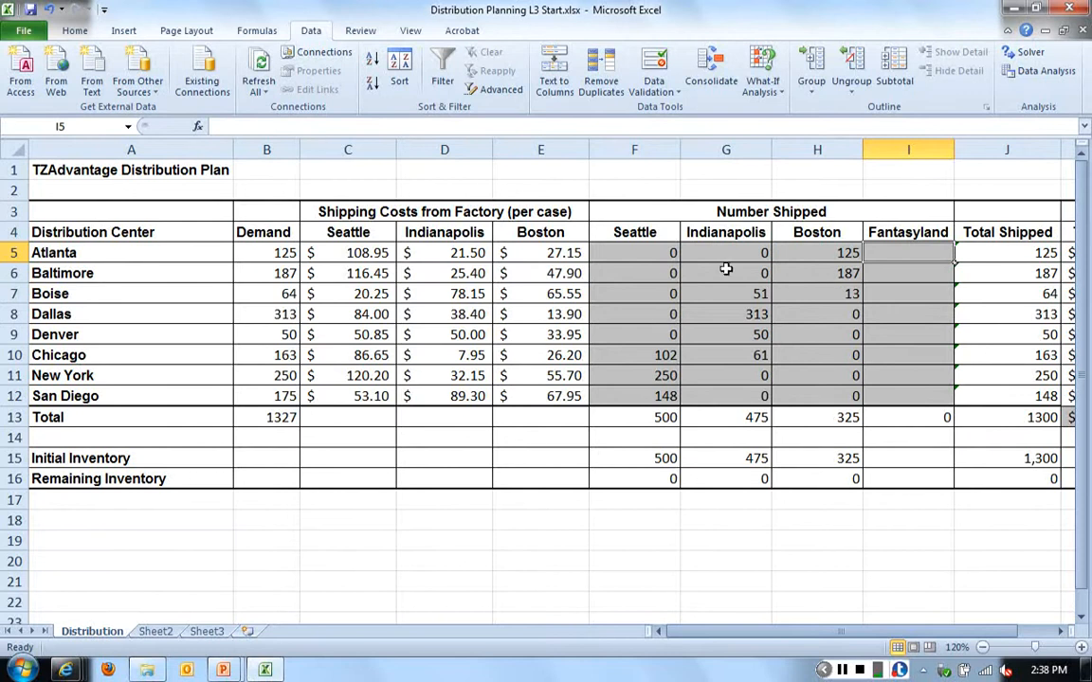
Enter 27 as the initial inventory for the Fantasyland factory in I15
{"action": "left_click", "coordinate": [1062, 639]}
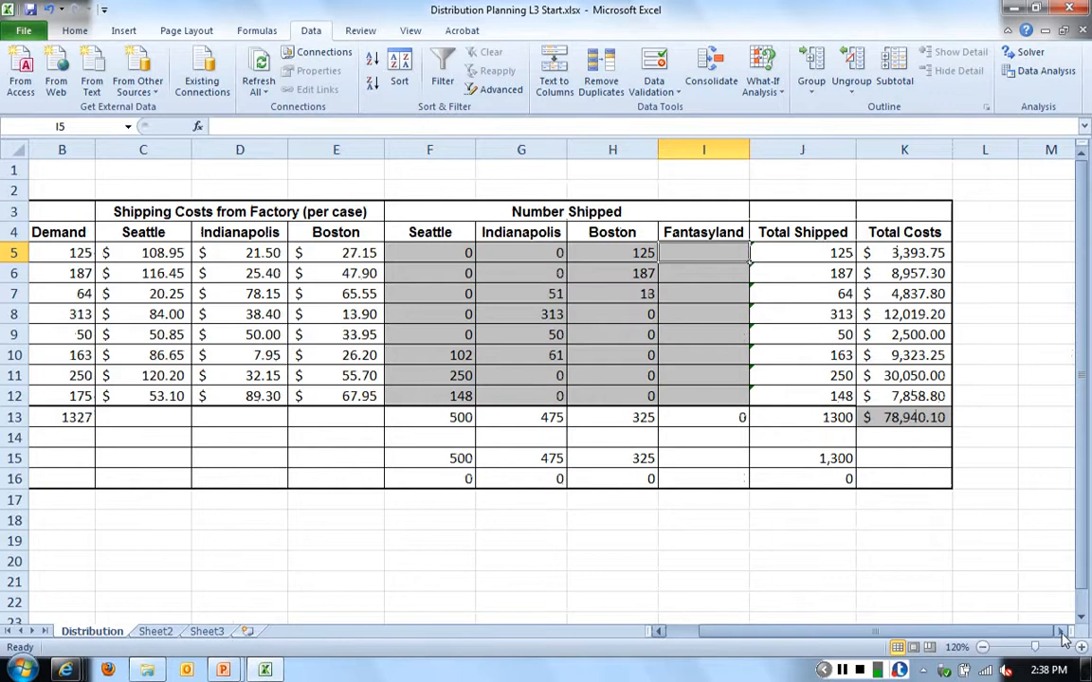
{"action": "left_click", "coordinate": [687, 635]}
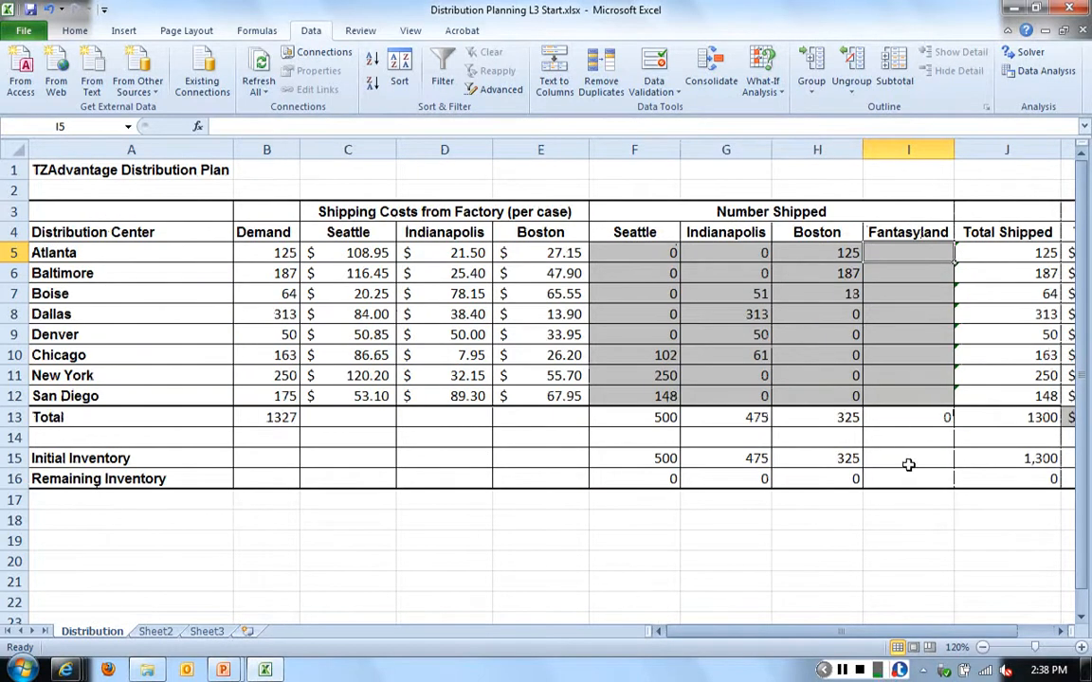
{"action": "left_click", "coordinate": [924, 454]}
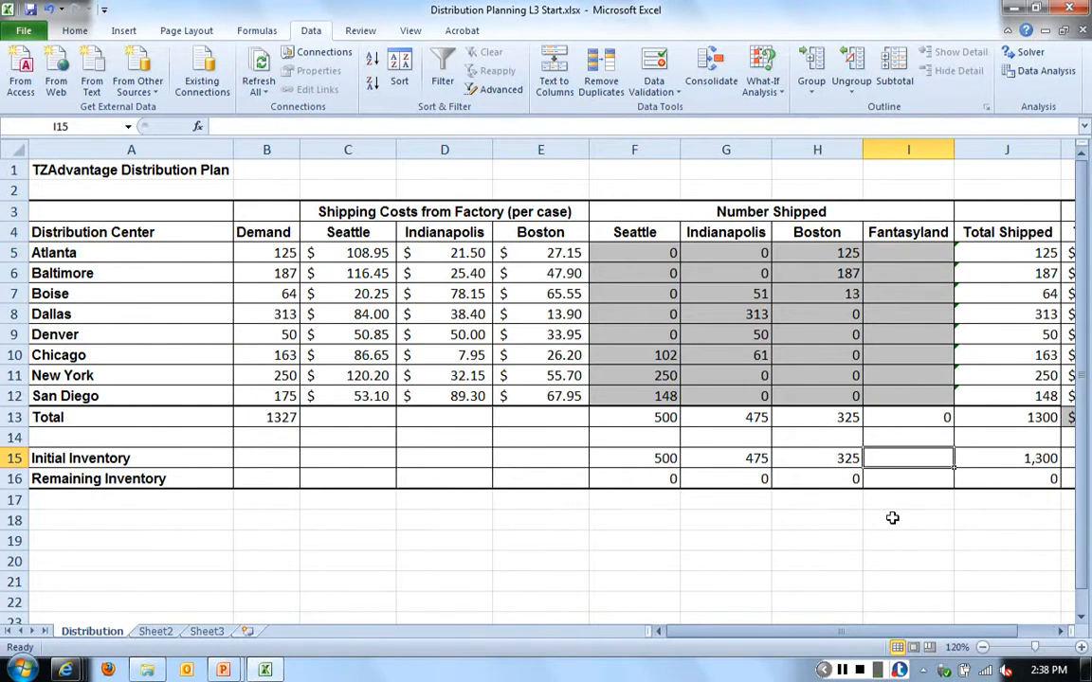
{"action": "type", "text": "27"}
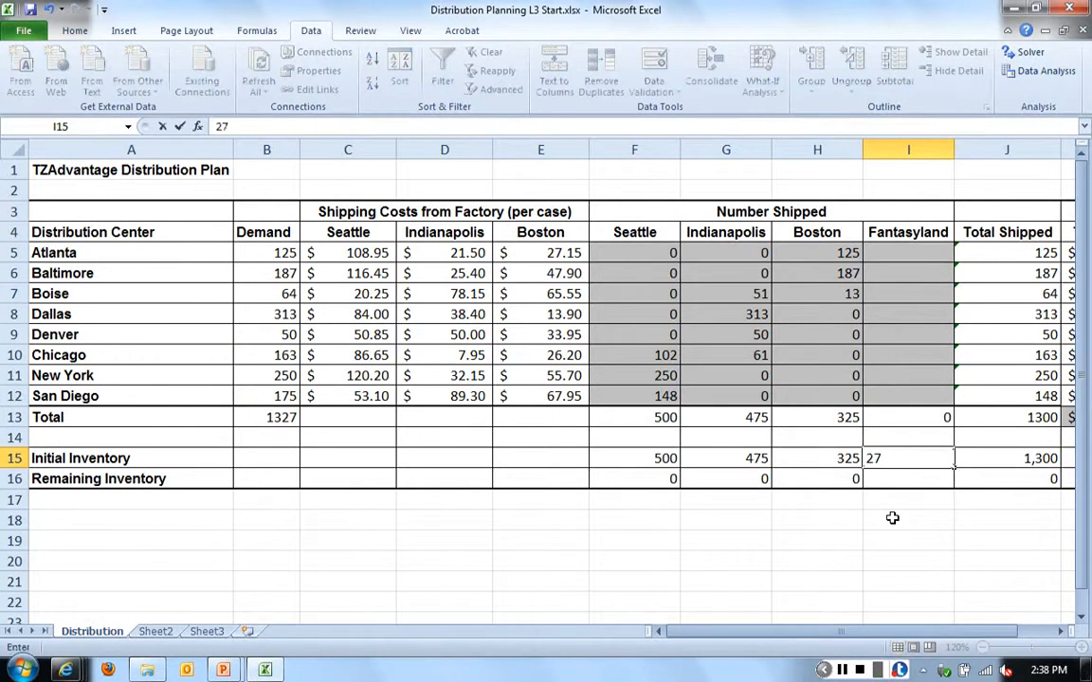
{"action": "key", "text": "Return"}
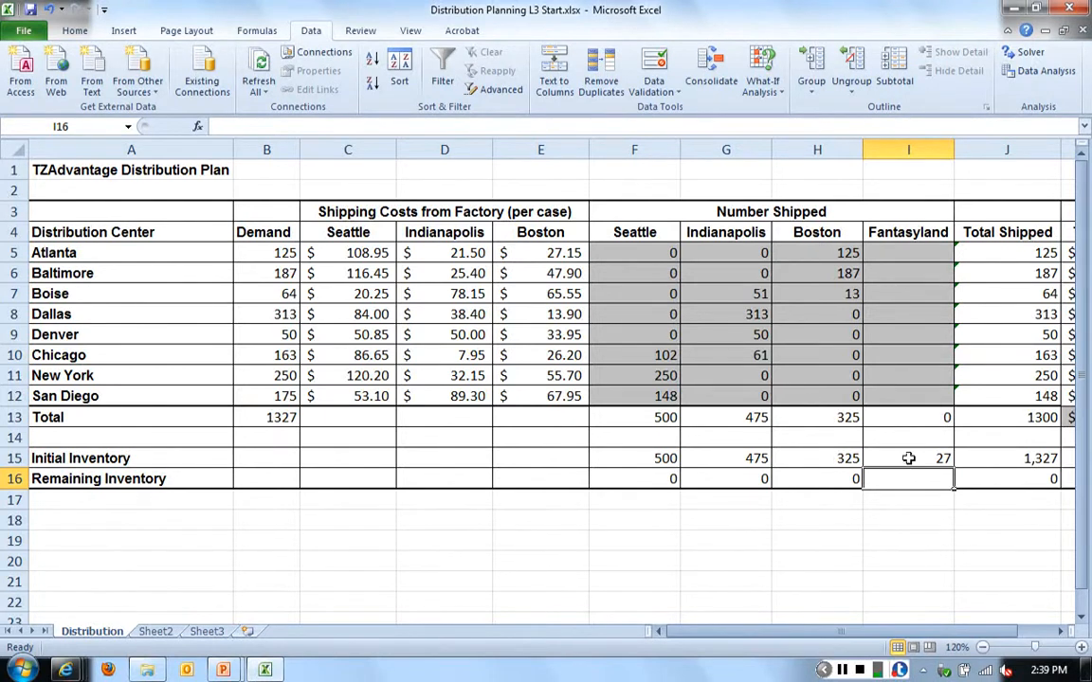
Check that the sum formulas in J15, J5 and I13 include the Fantasyland column
{"action": "left_click", "coordinate": [1030, 461]}
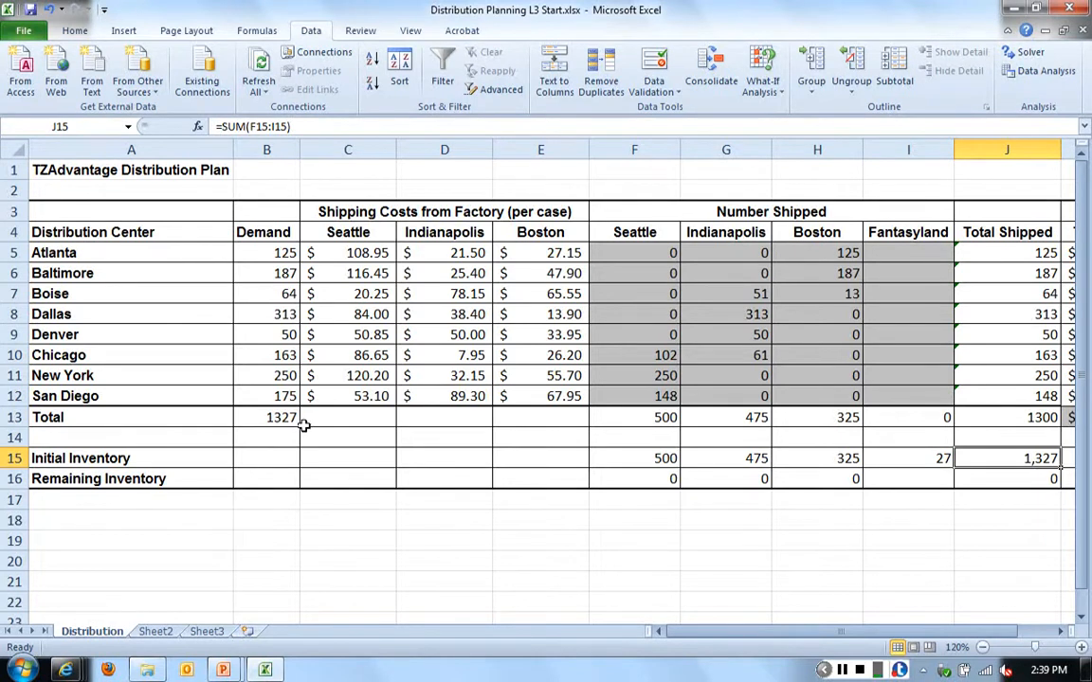
{"action": "left_click", "coordinate": [1059, 635]}
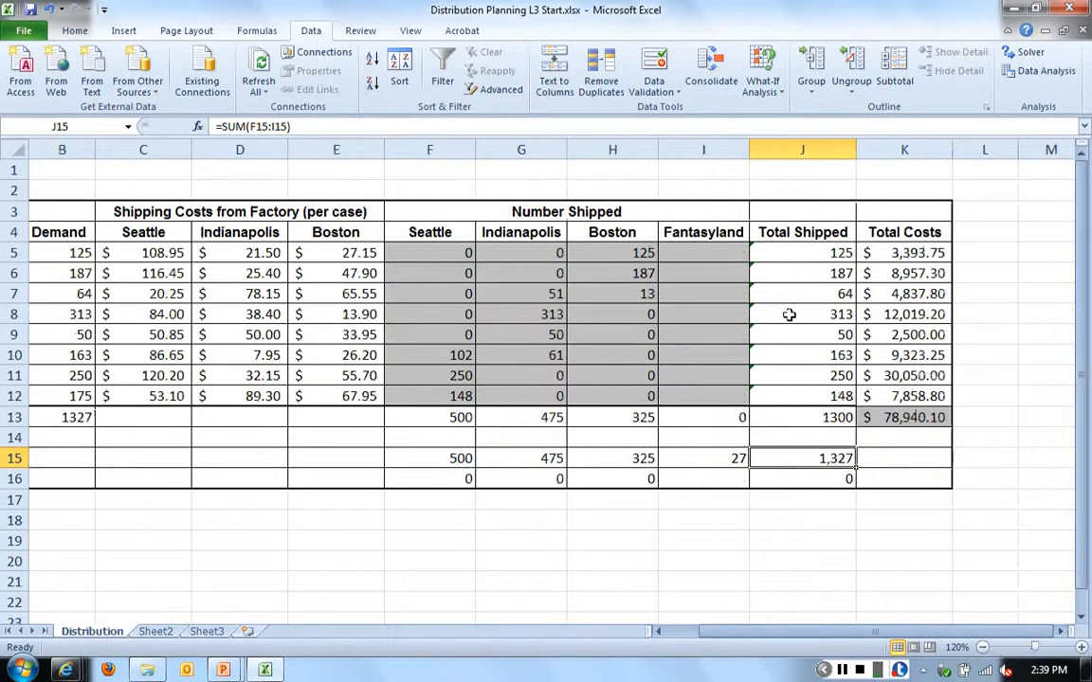
{"action": "left_click", "coordinate": [798, 254]}
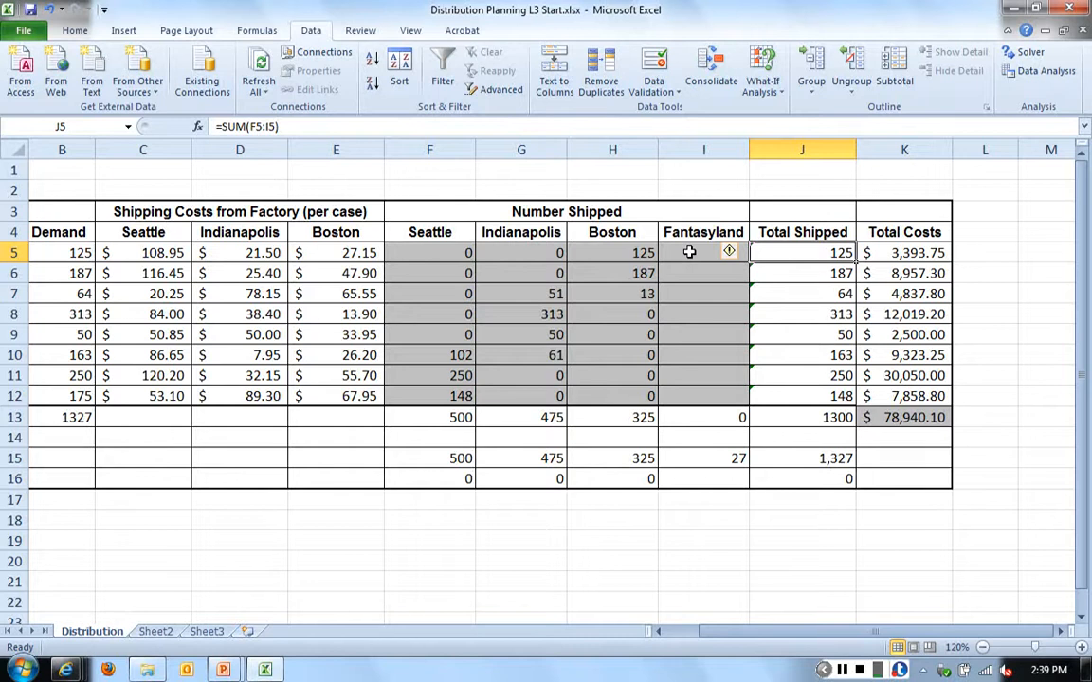
{"action": "left_click", "coordinate": [718, 417]}
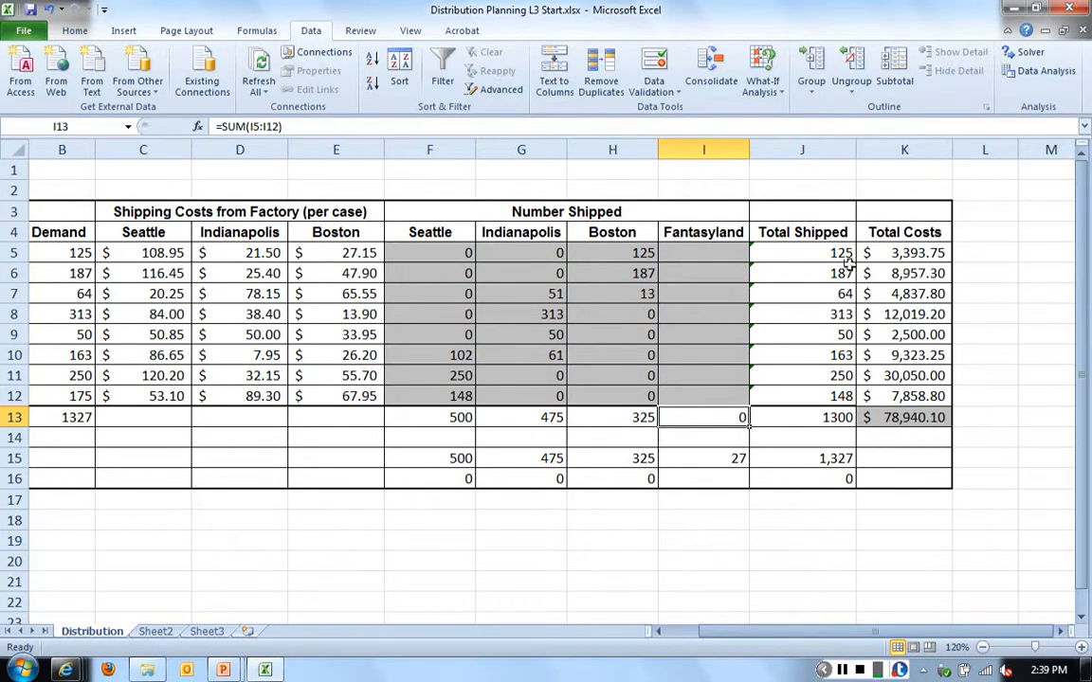
Clear the contents of all shipment quantities in F5:I12, including the Fantasyland column
{"action": "left_click_drag", "start_coordinate": [434, 253], "coordinate": [678, 389]}
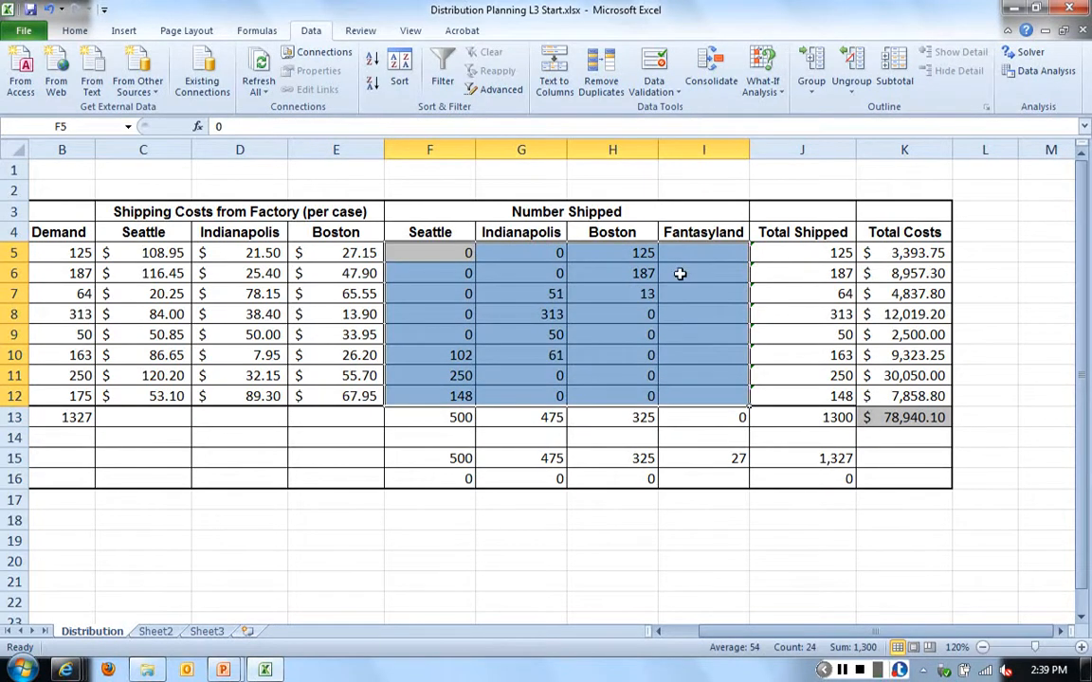
{"action": "right_click", "coordinate": [616, 275]}
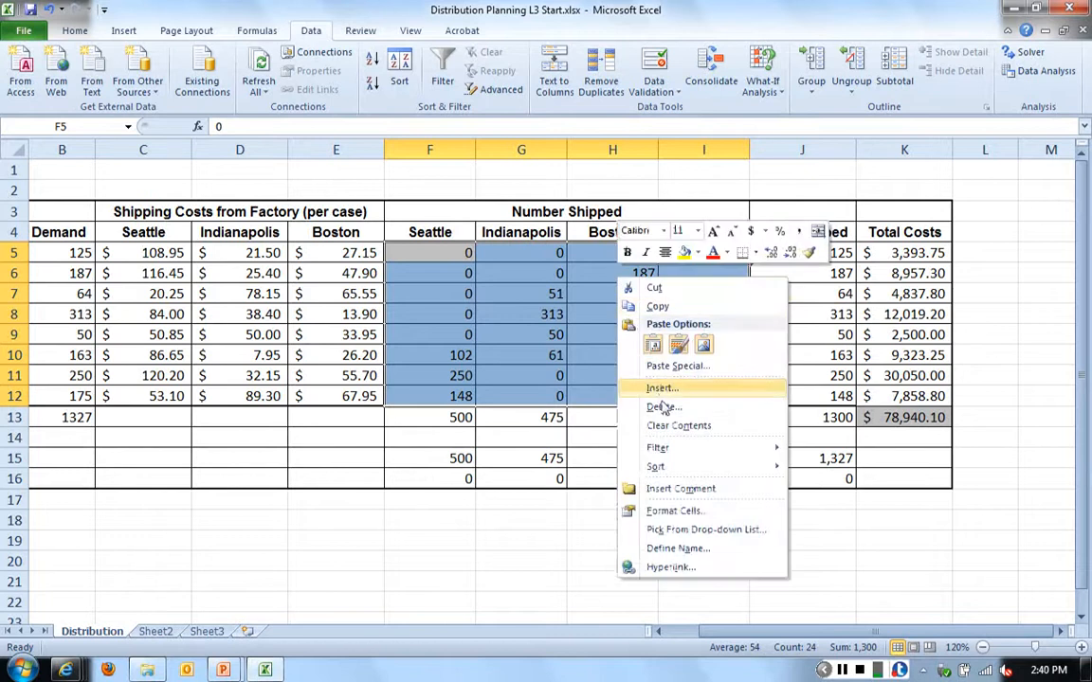
{"action": "left_click", "coordinate": [674, 421]}
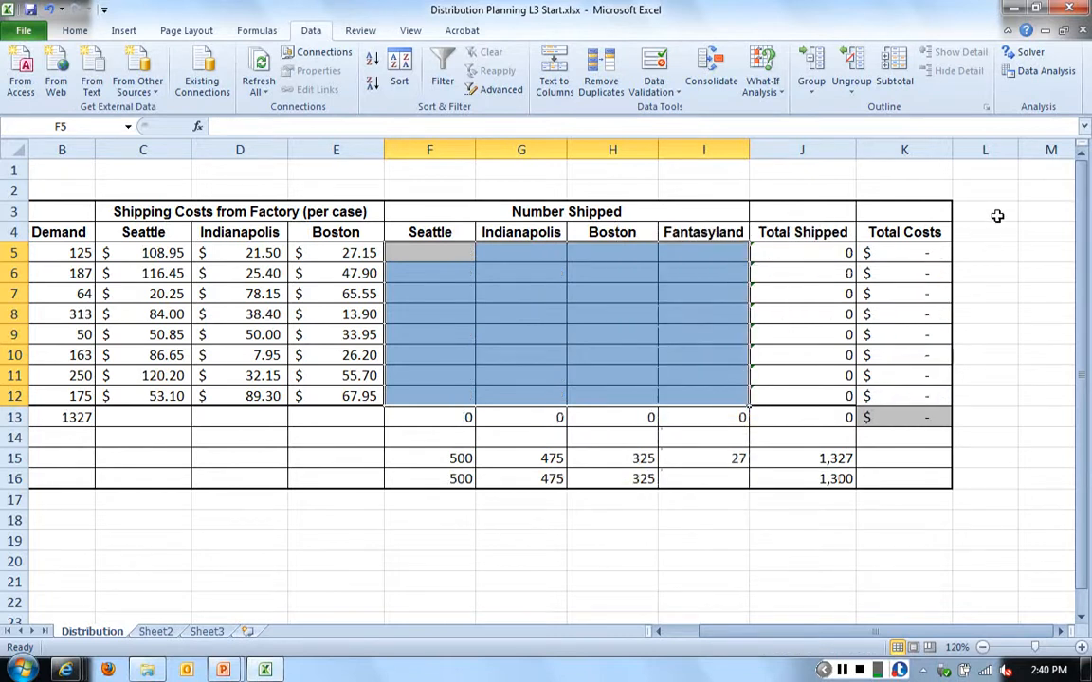
Open Solver and extend the changing variable cells to F5:I12 so they include the Fantasyland column
{"action": "left_click", "coordinate": [1028, 52]}
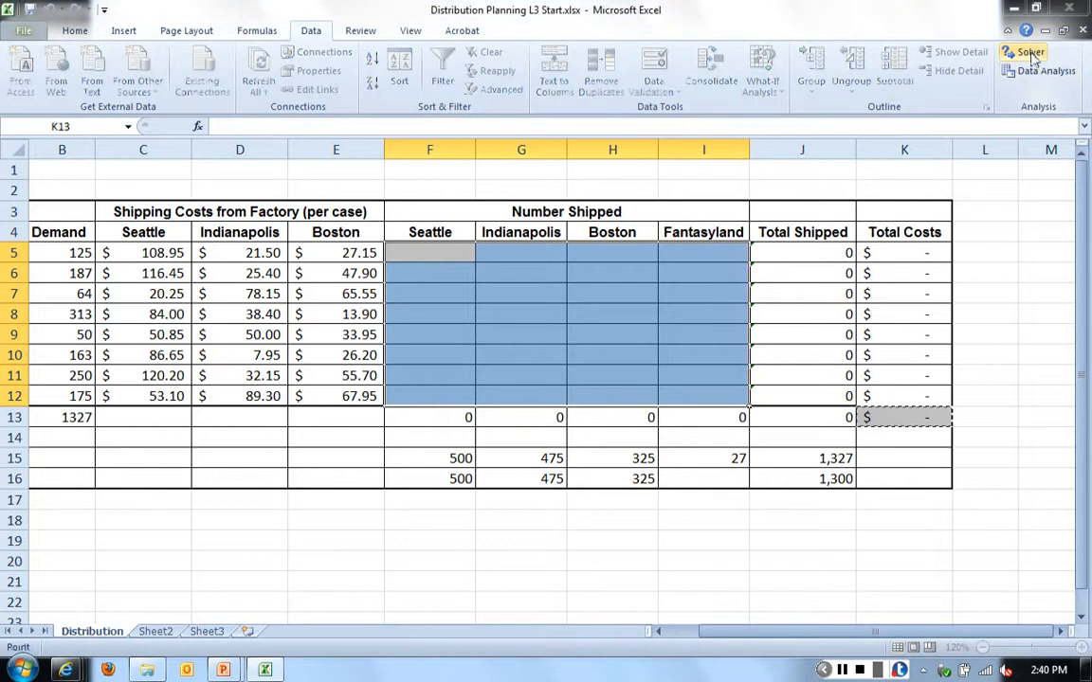
{"action": "left_click_drag", "start_coordinate": [728, 64], "coordinate": [585, 195]}
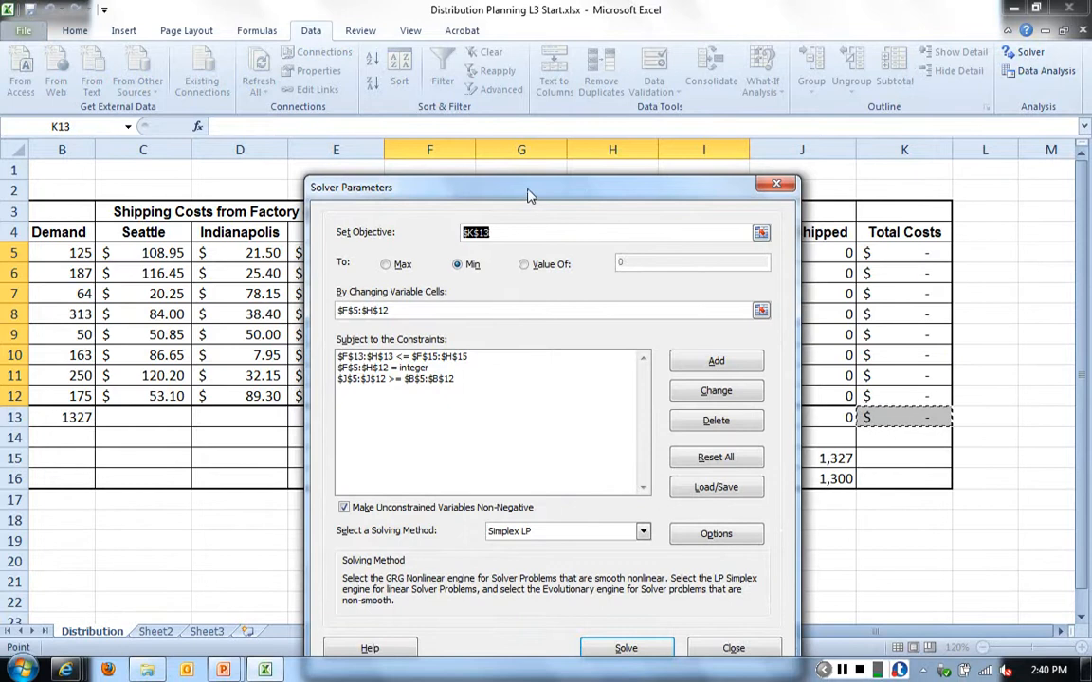
{"action": "left_click_drag", "start_coordinate": [530, 196], "coordinate": [616, 180]}
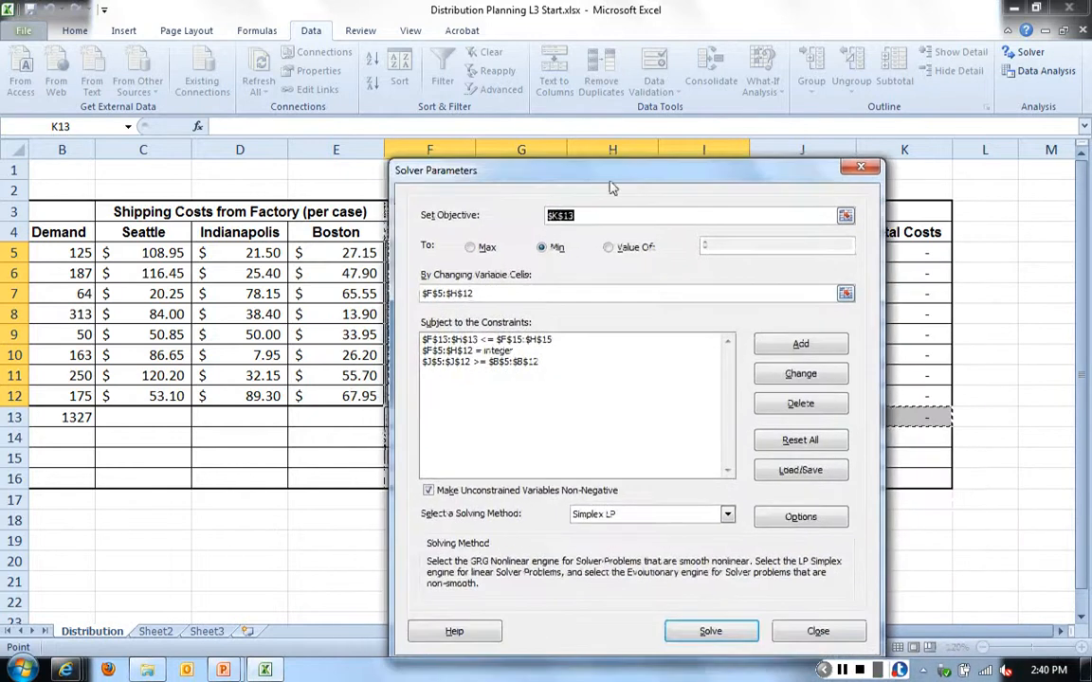
{"action": "left_click", "coordinate": [458, 293]}
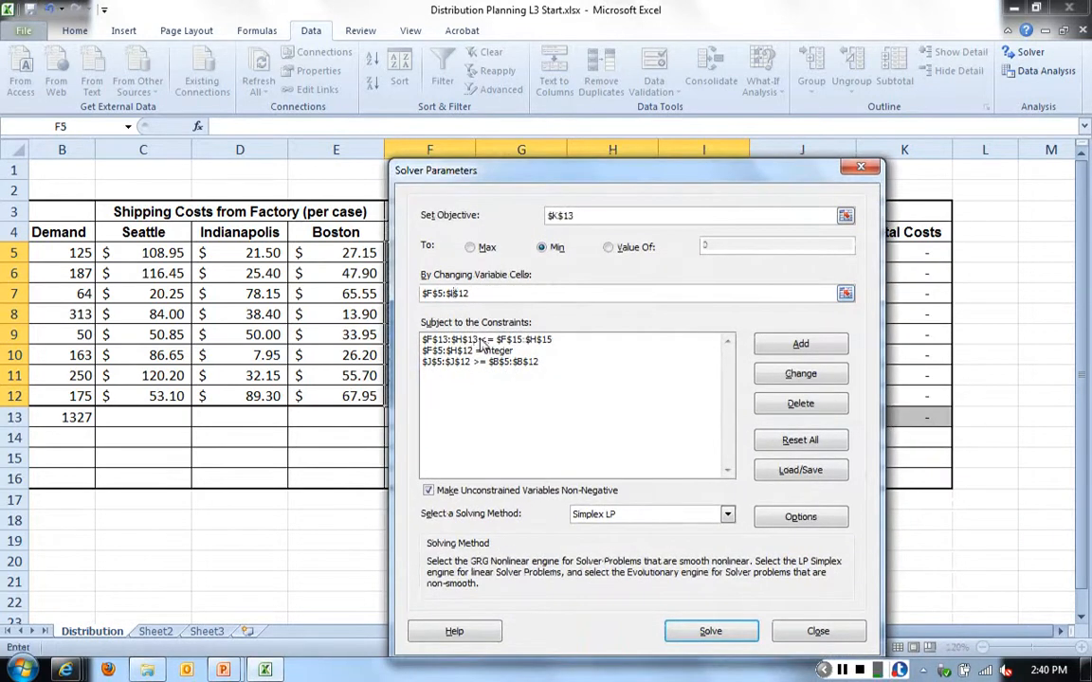
{"action": "left_click", "coordinate": [486, 361]}
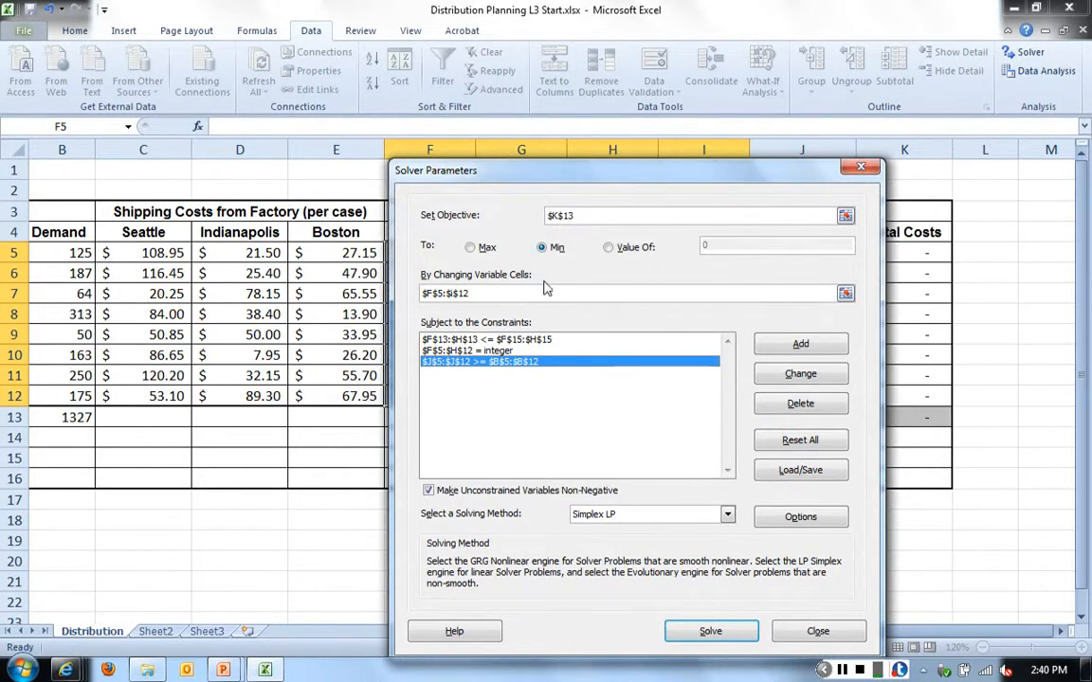
{"action": "left_click_drag", "start_coordinate": [583, 185], "coordinate": [633, 214]}
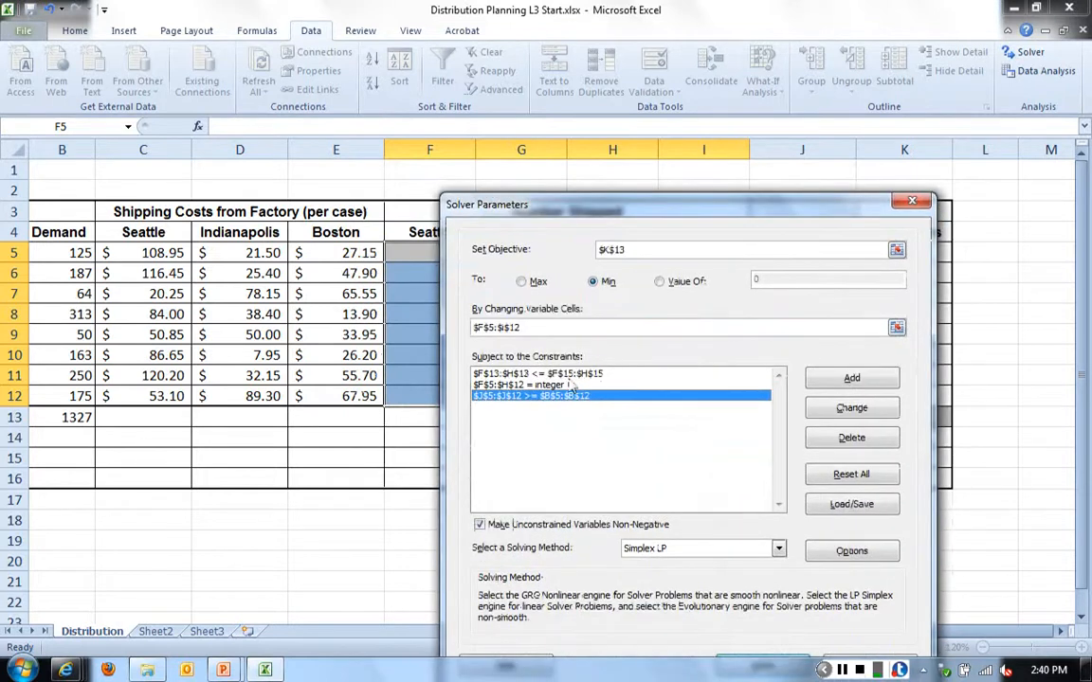
Edit the factory inventory constraint so that its cell reference covers F13:I13
{"action": "left_click", "coordinate": [521, 374]}
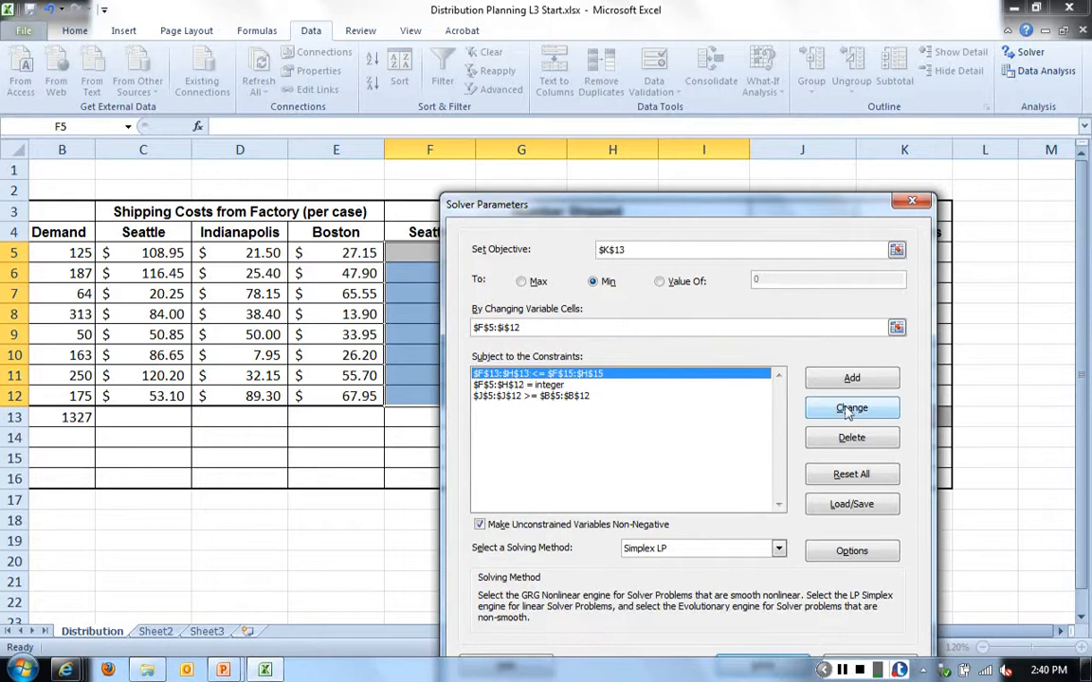
{"action": "left_click", "coordinate": [848, 411]}
{"action": "left_click_drag", "start_coordinate": [658, 397], "coordinate": [725, 365]}
{"action": "left_click", "coordinate": [638, 424]}
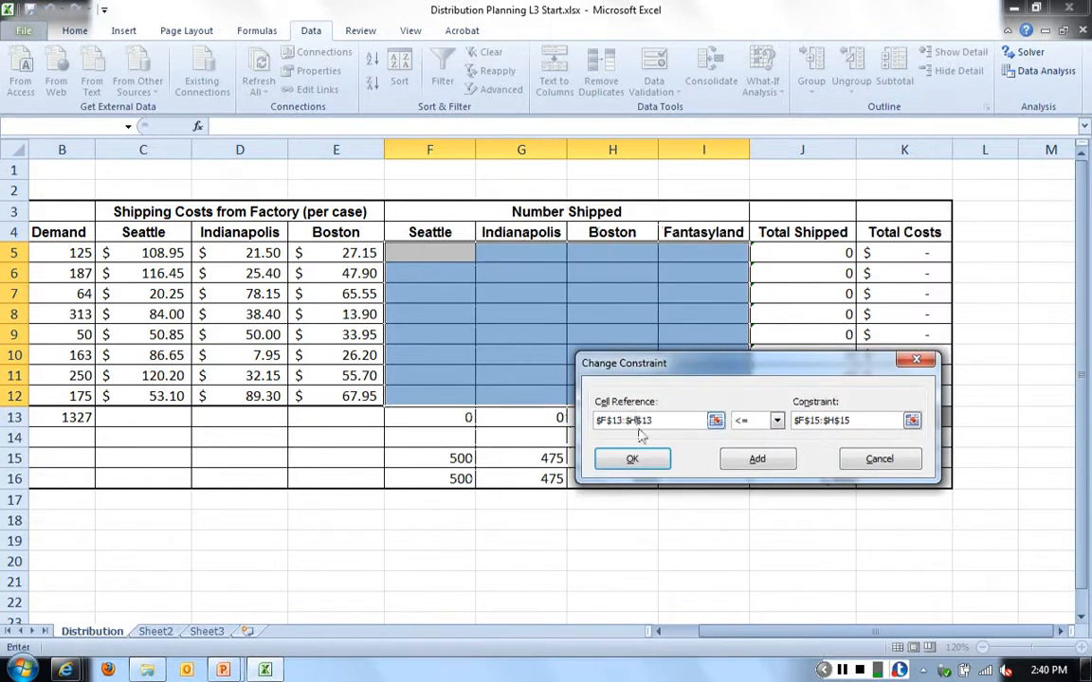
{"action": "key", "text": "shift+Left"}
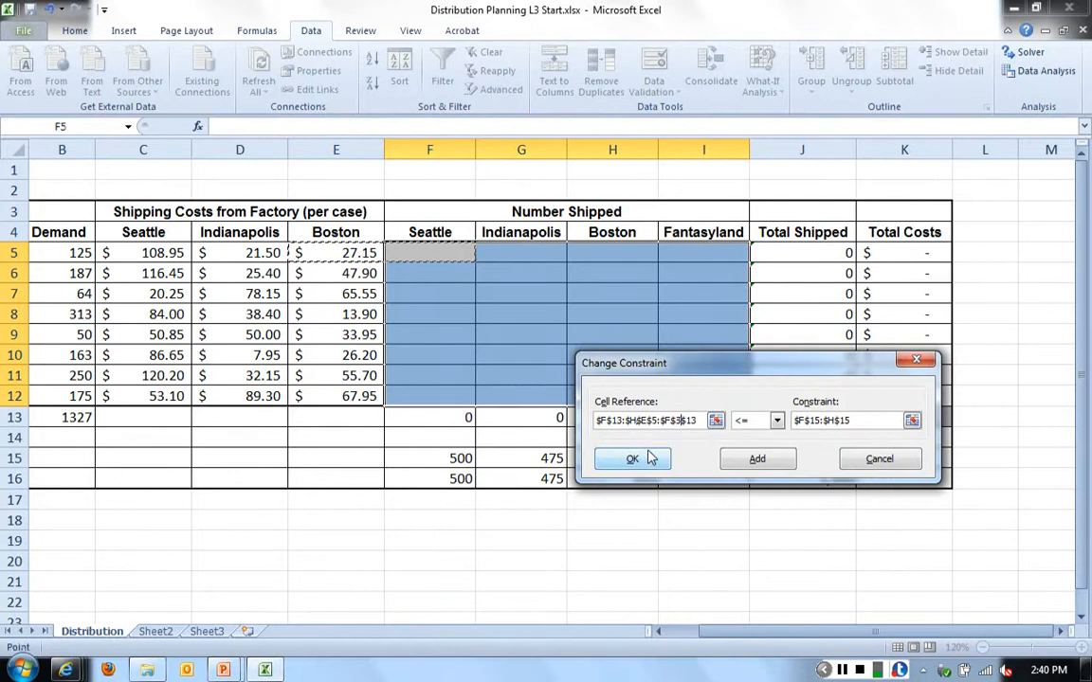
{"action": "left_click_drag", "start_coordinate": [683, 373], "coordinate": [602, 479]}
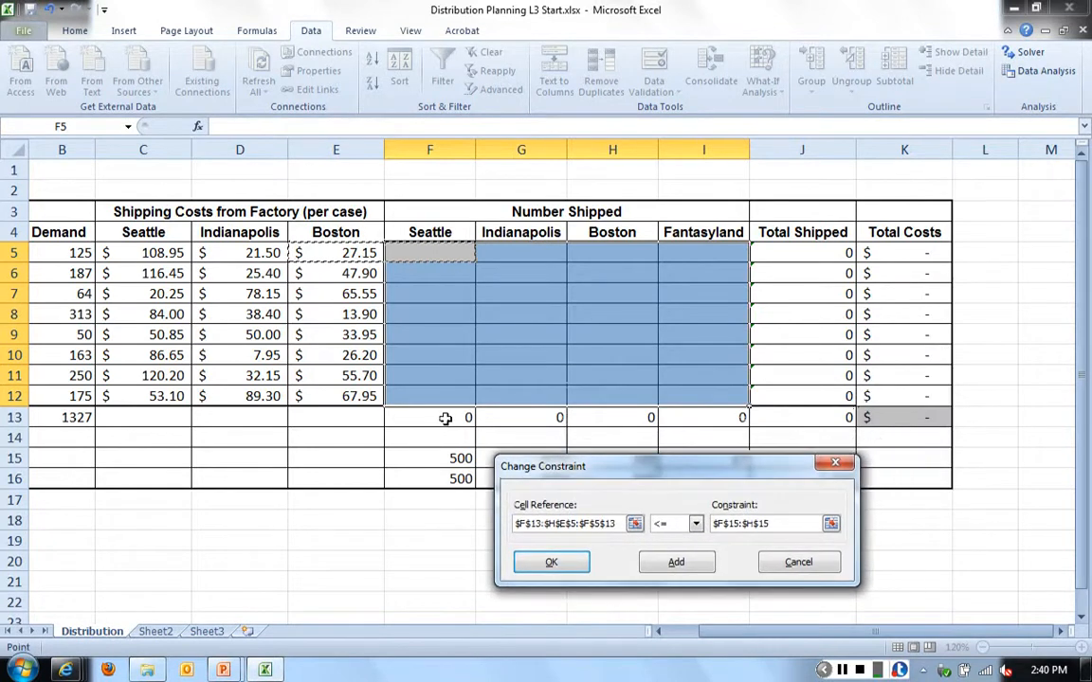
{"action": "left_click_drag", "start_coordinate": [445, 418], "coordinate": [684, 417]}
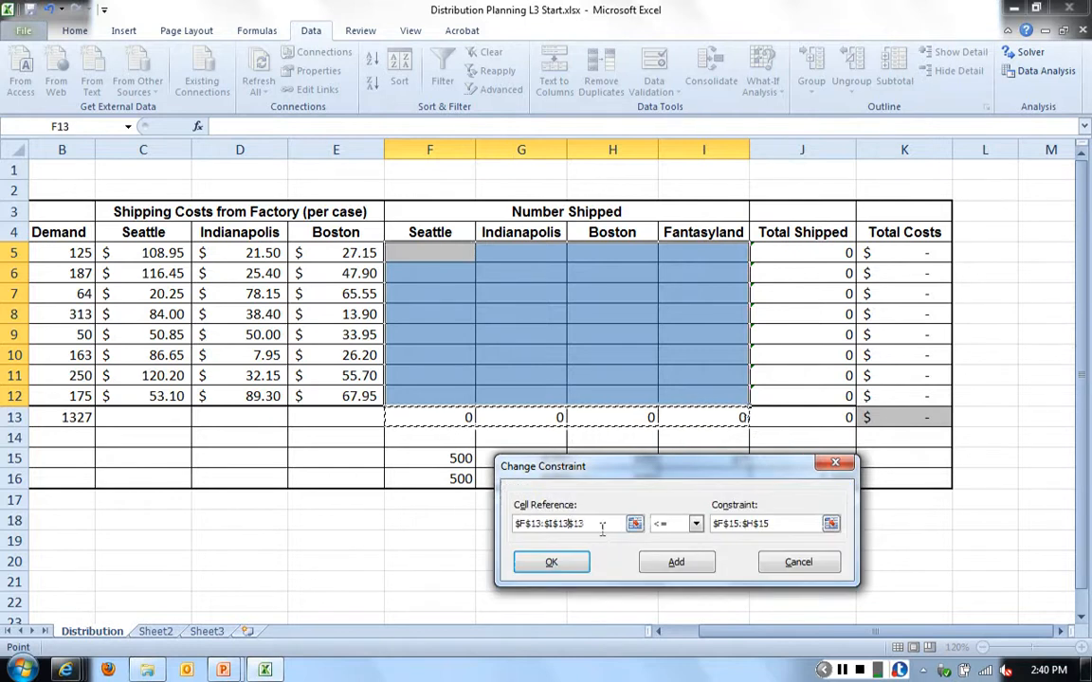
{"action": "key", "text": "BackSpace"}
{"action": "key", "text": "BackSpace"}
{"action": "key", "text": "BackSpace"}
{"action": "key", "text": "BackSpace"}
{"action": "key", "text": "BackSpace"}
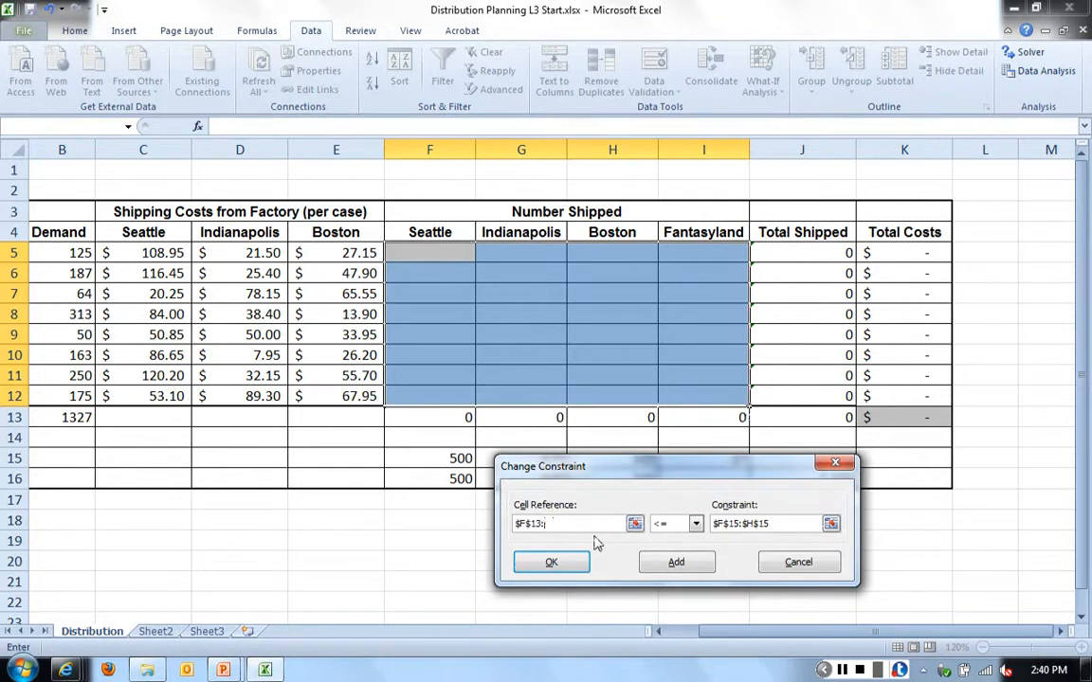
{"action": "key", "text": "BackSpace"}
{"action": "key", "text": "BackSpace"}
{"action": "key", "text": "BackSpace"}
{"action": "key", "text": "BackSpace"}
{"action": "key", "text": "BackSpace"}
{"action": "key", "text": "BackSpace"}
{"action": "left_click", "coordinate": [445, 416]}
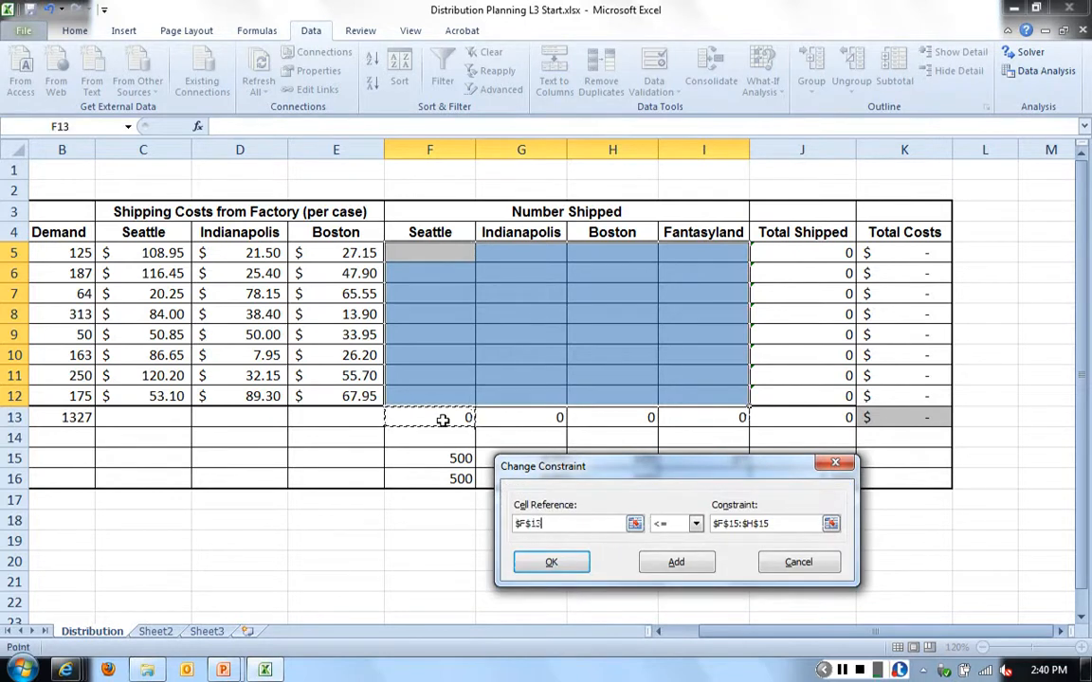
{"action": "left_click_drag", "start_coordinate": [442, 420], "coordinate": [690, 417]}
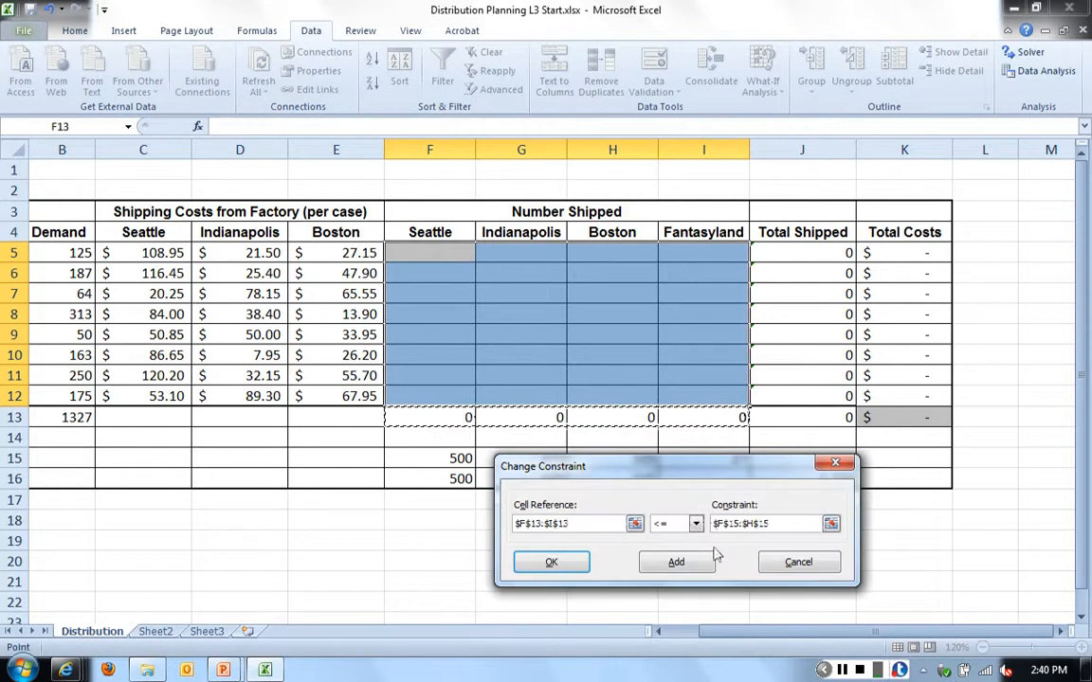
Set the inventory constraint's limit to F15:I15 and accept the changed constraint
{"action": "left_click_drag", "start_coordinate": [705, 474], "coordinate": [651, 512]}
{"action": "left_click_drag", "start_coordinate": [735, 553], "coordinate": [640, 559]}
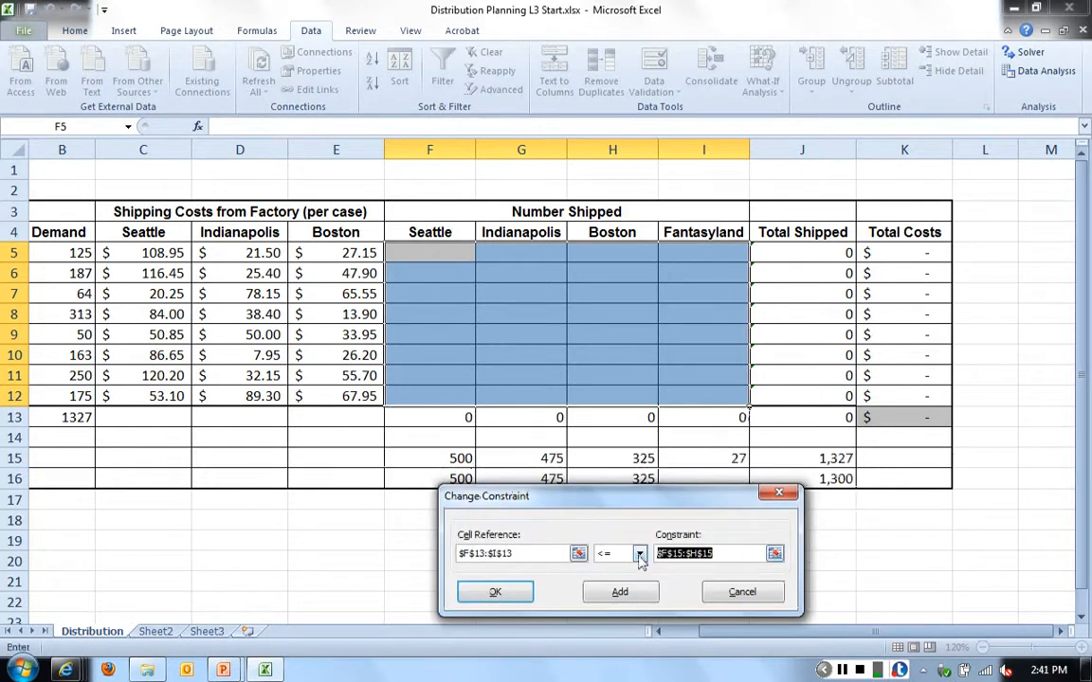
{"action": "key", "text": "Delete"}
{"action": "left_click_drag", "start_coordinate": [474, 458], "coordinate": [695, 460]}
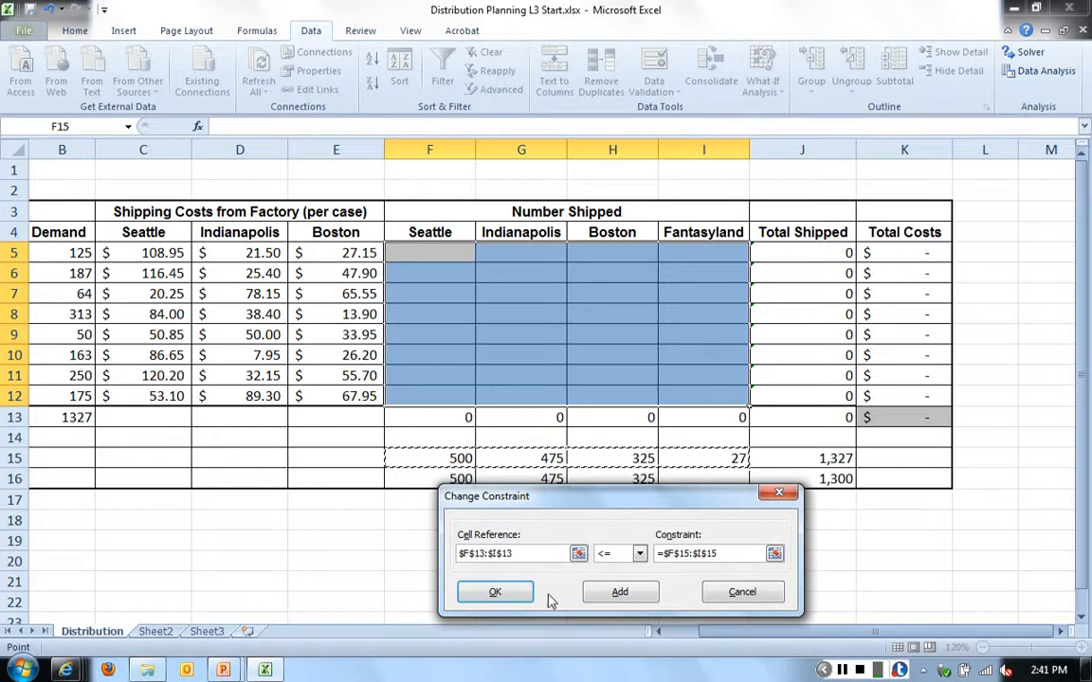
{"action": "left_click", "coordinate": [519, 593]}
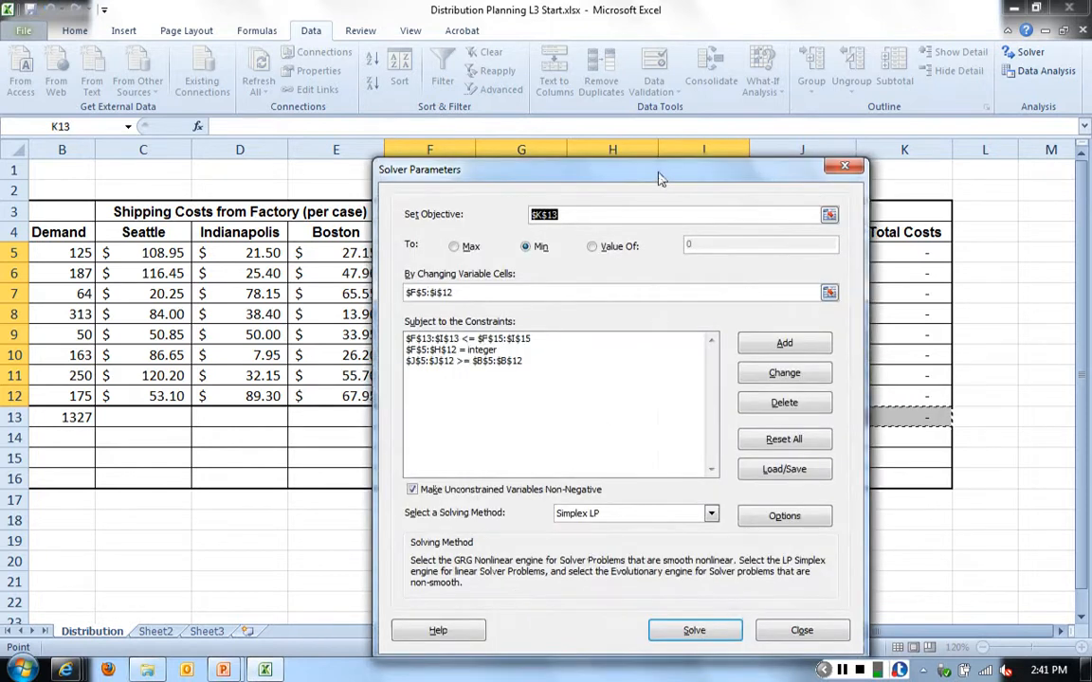
Review the remaining constraints, solve the model for minimum total cost, and keep the Solver solution
{"action": "left_click_drag", "start_coordinate": [660, 178], "coordinate": [733, 314]}
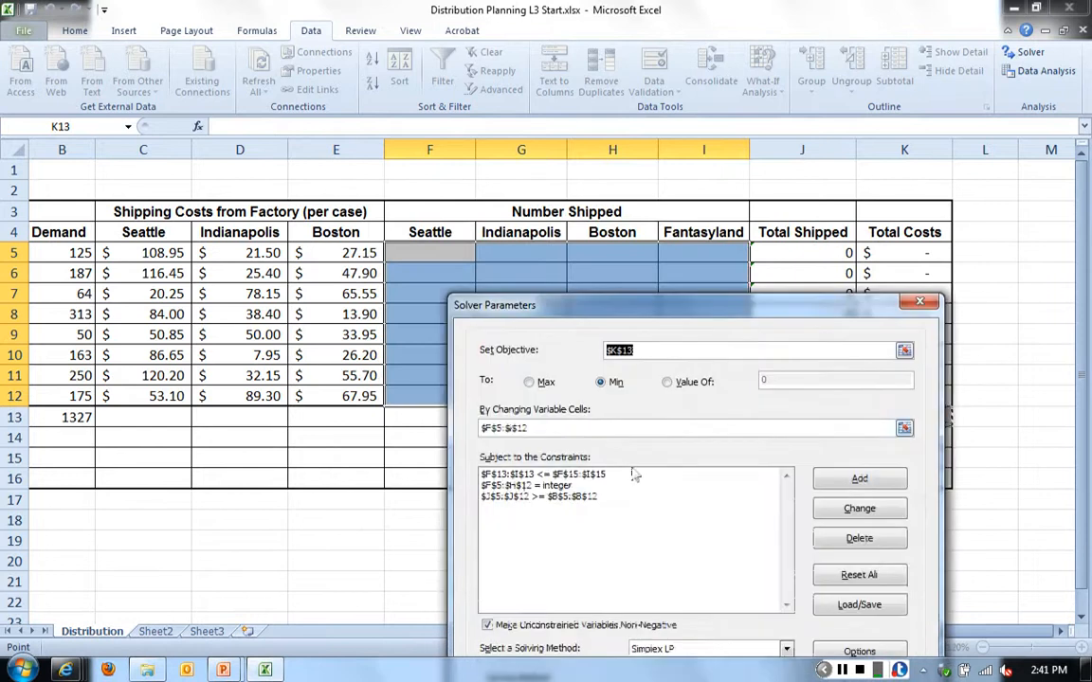
{"action": "left_click", "coordinate": [537, 499]}
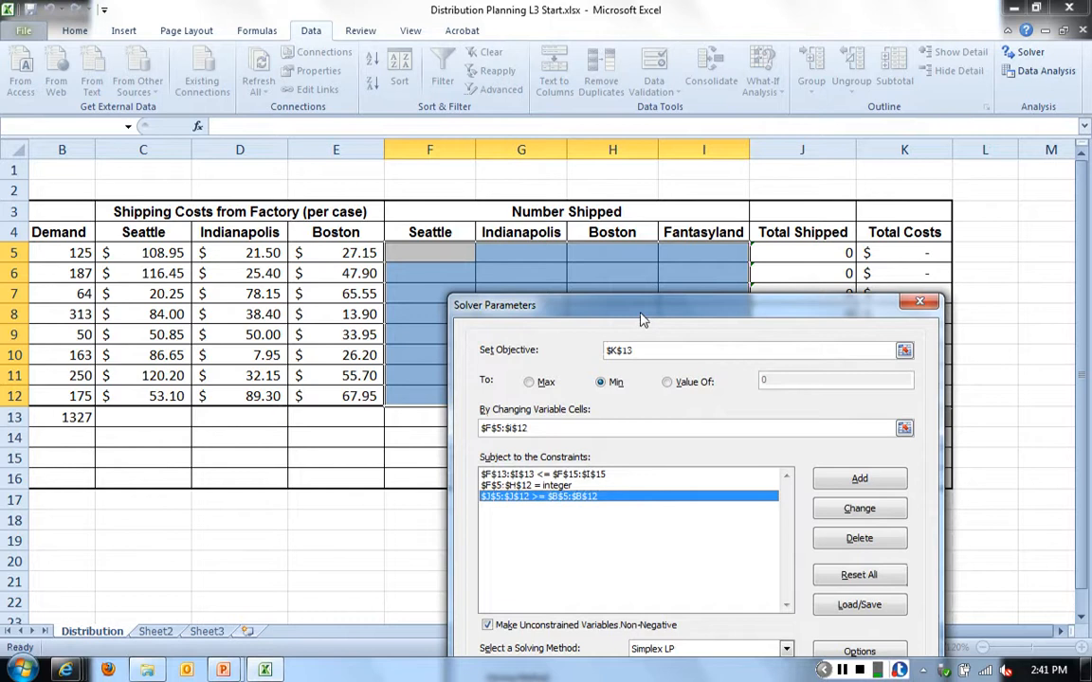
{"action": "left_click_drag", "start_coordinate": [640, 320], "coordinate": [650, 313]}
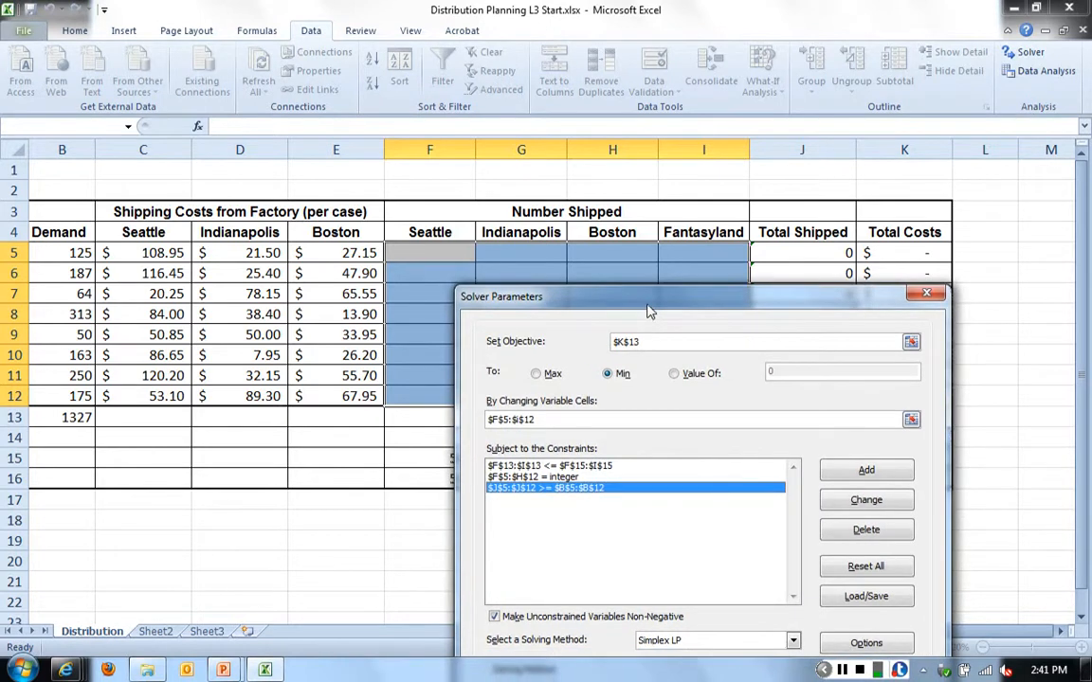
{"action": "left_click_drag", "start_coordinate": [650, 313], "coordinate": [629, 227]}
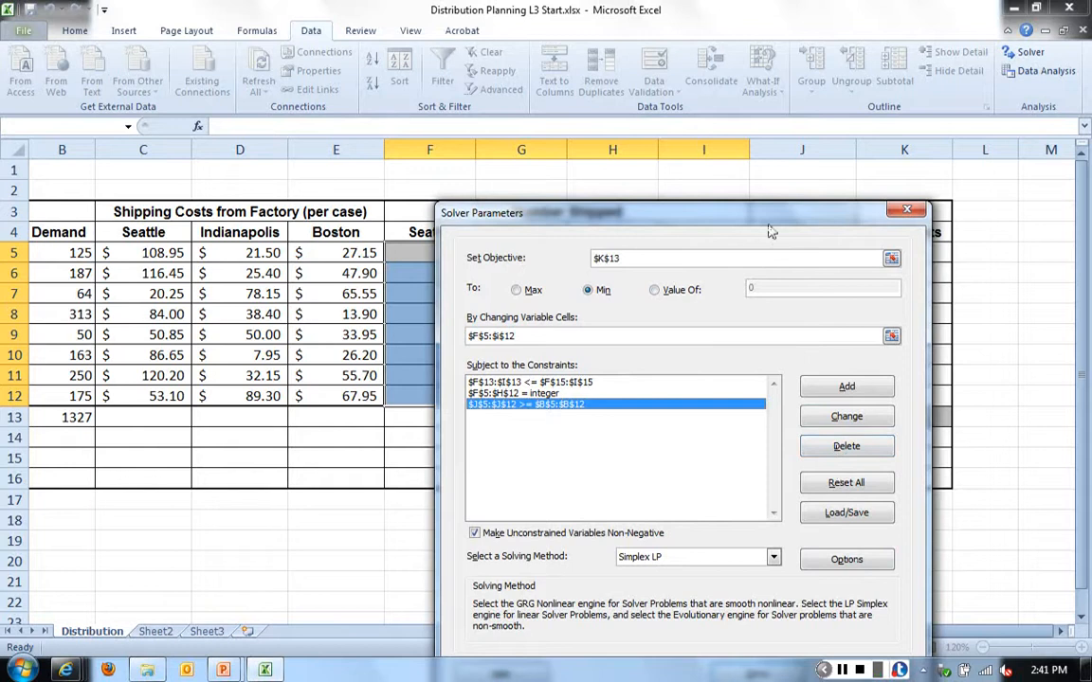
{"action": "left_click_drag", "start_coordinate": [770, 231], "coordinate": [771, 168]}
{"action": "left_click", "coordinate": [763, 614]}
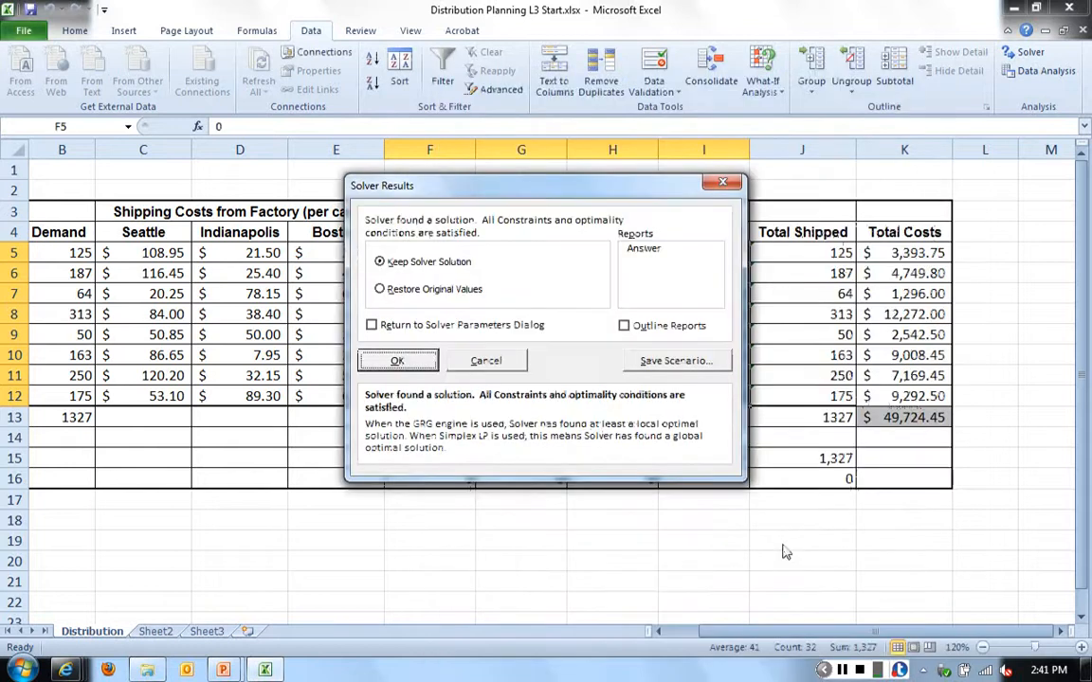
{"action": "left_click_drag", "start_coordinate": [532, 182], "coordinate": [697, 292]}
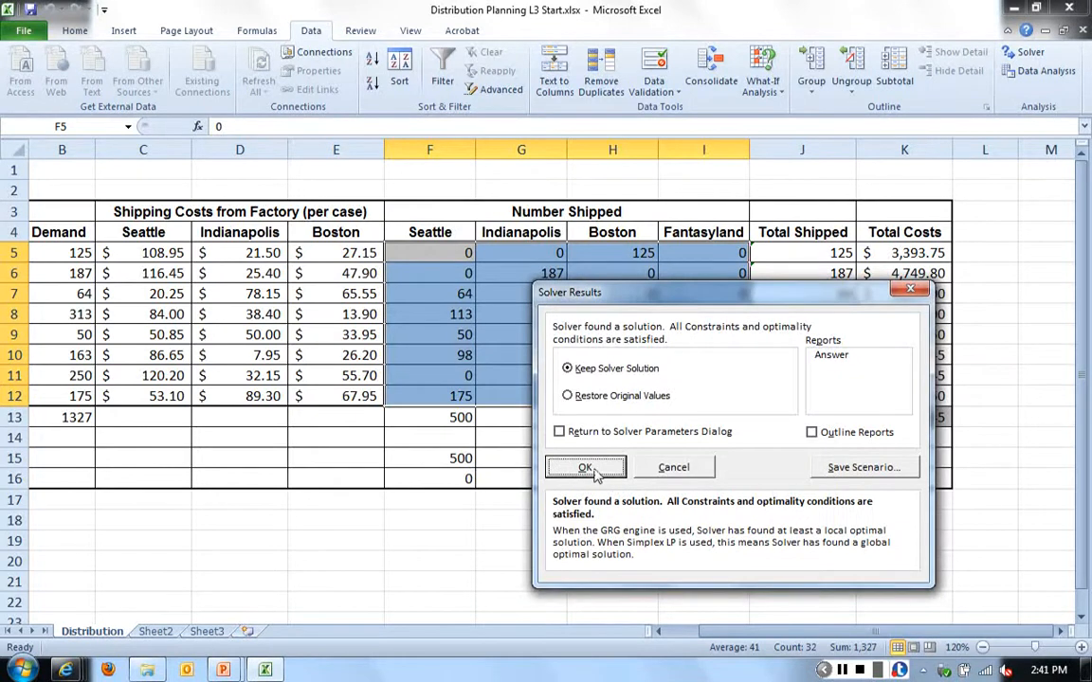
{"action": "left_click", "coordinate": [587, 468]}
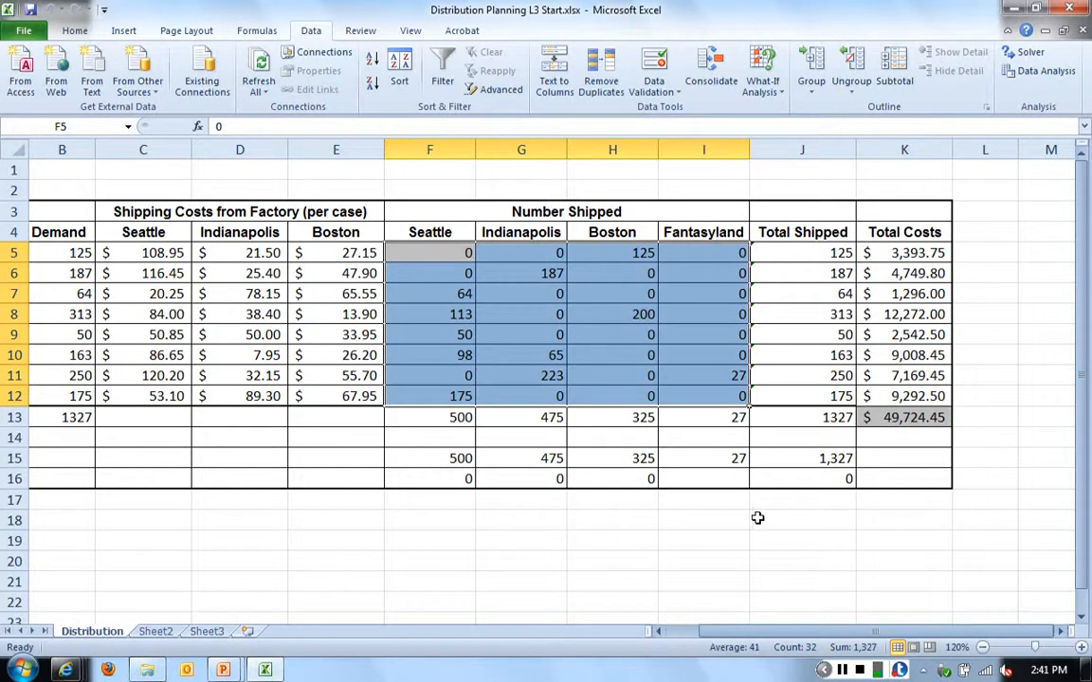
{"action": "left_click", "coordinate": [840, 669]}
{"action": "left_click", "coordinate": [840, 670]}
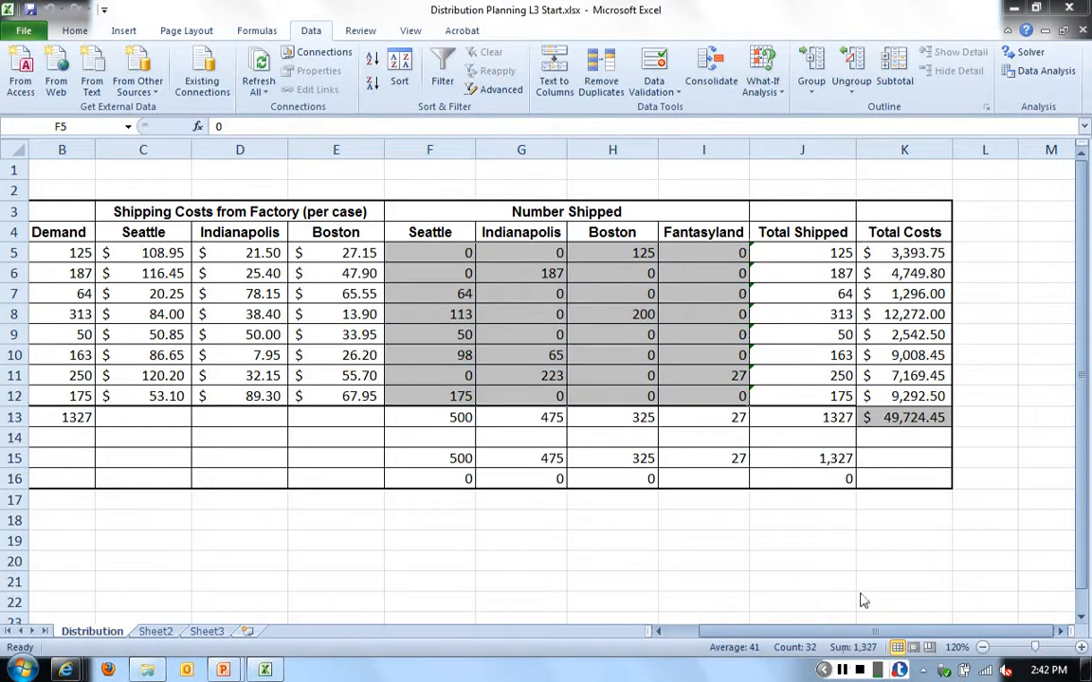
{"action": "left_click", "coordinate": [794, 637]}
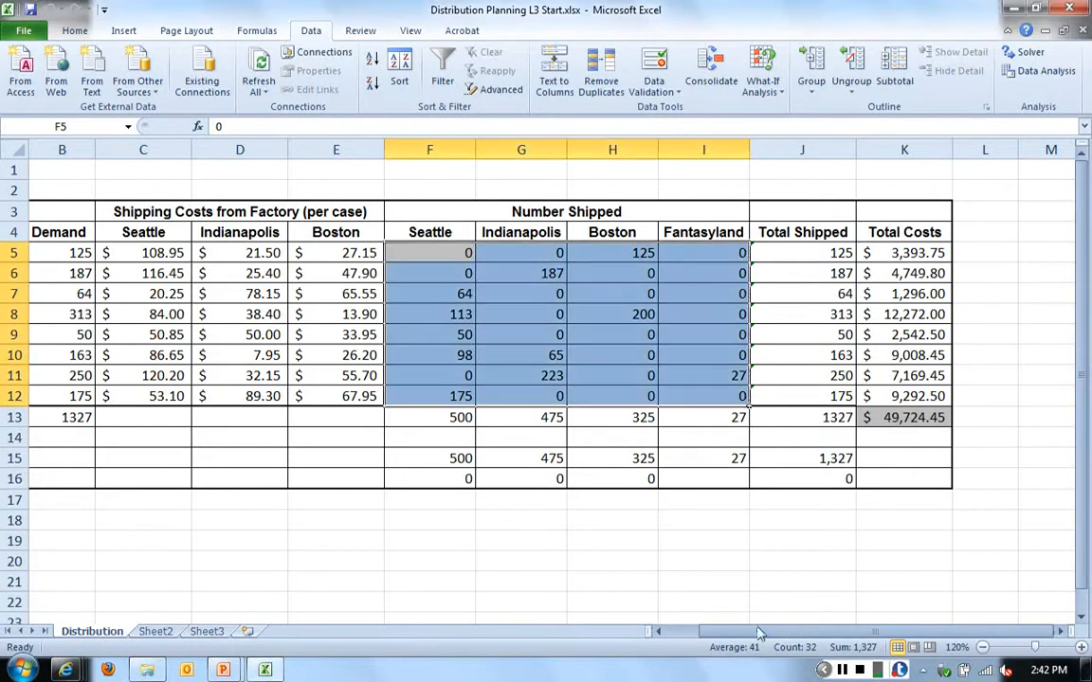
{"action": "left_click", "coordinate": [841, 670]}
{"action": "left_click", "coordinate": [842, 670]}
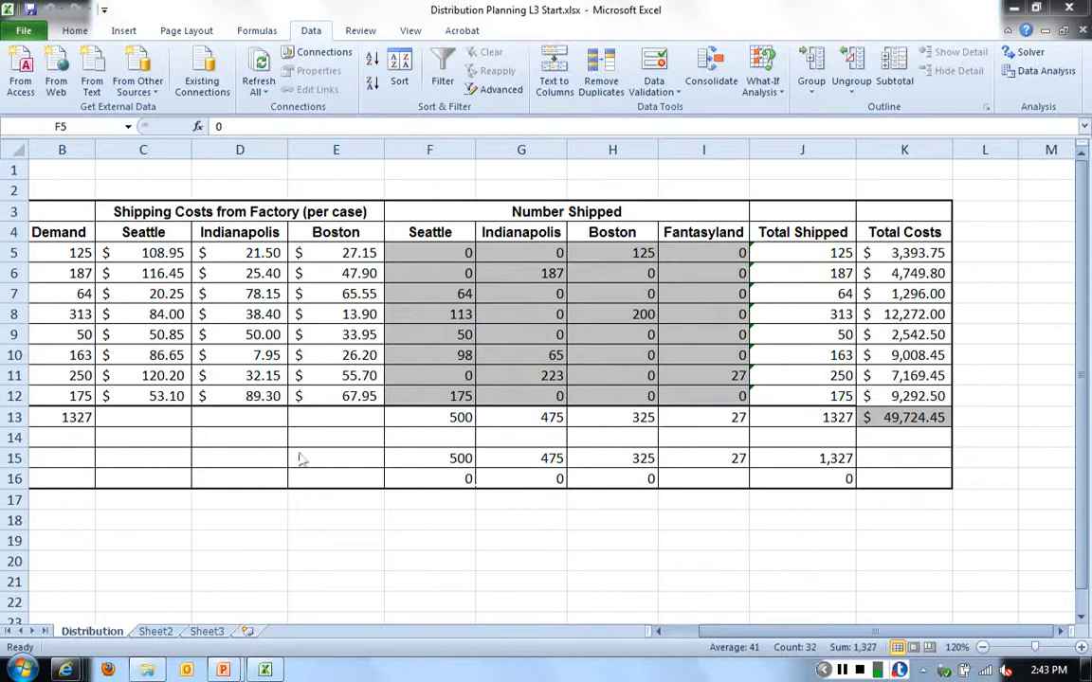
Examine the total demand in B13 and New York's shipments from Indianapolis and Fantasyland in G11 and I11
{"action": "left_click", "coordinate": [83, 423]}
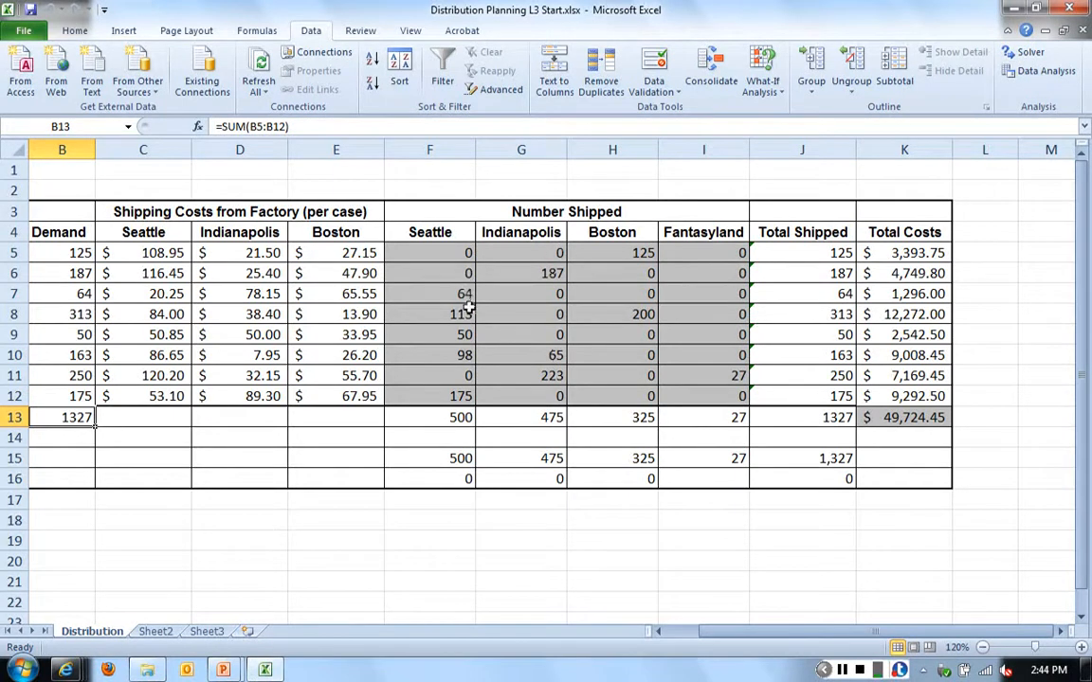
{"action": "left_click", "coordinate": [659, 631]}
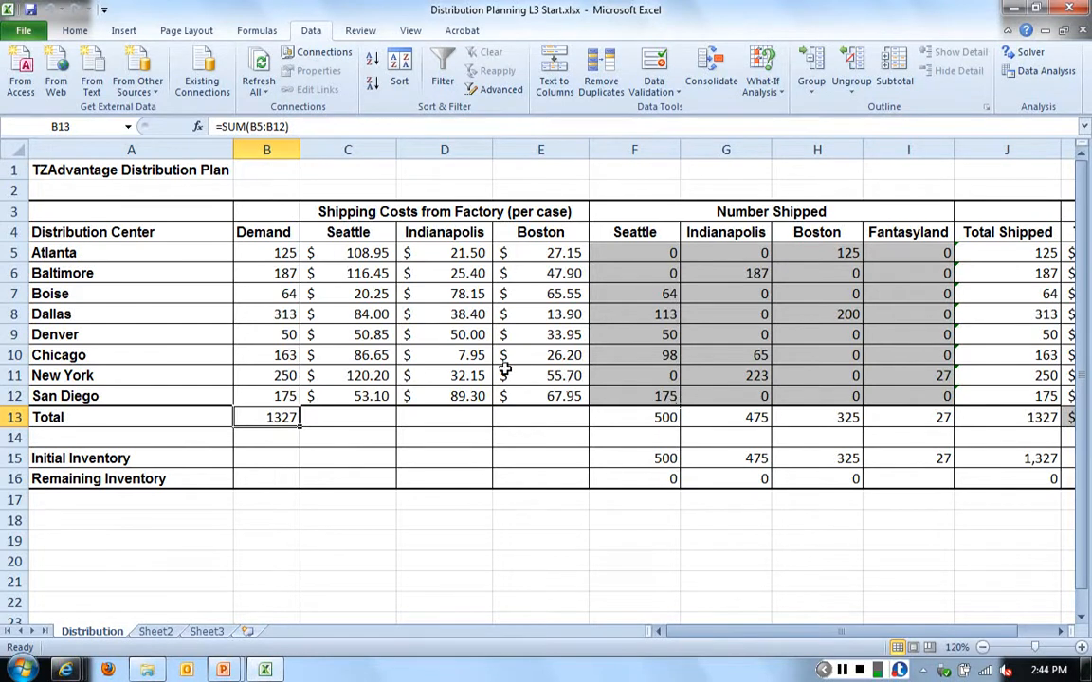
{"action": "left_click", "coordinate": [745, 376]}
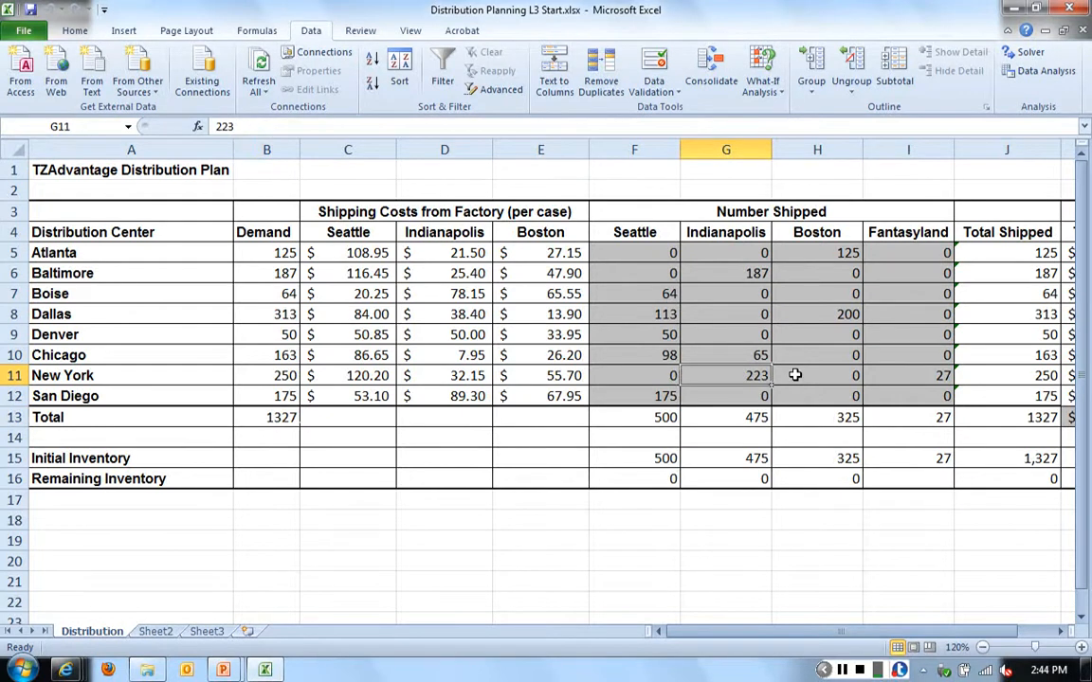
{"action": "left_click", "coordinate": [931, 377]}
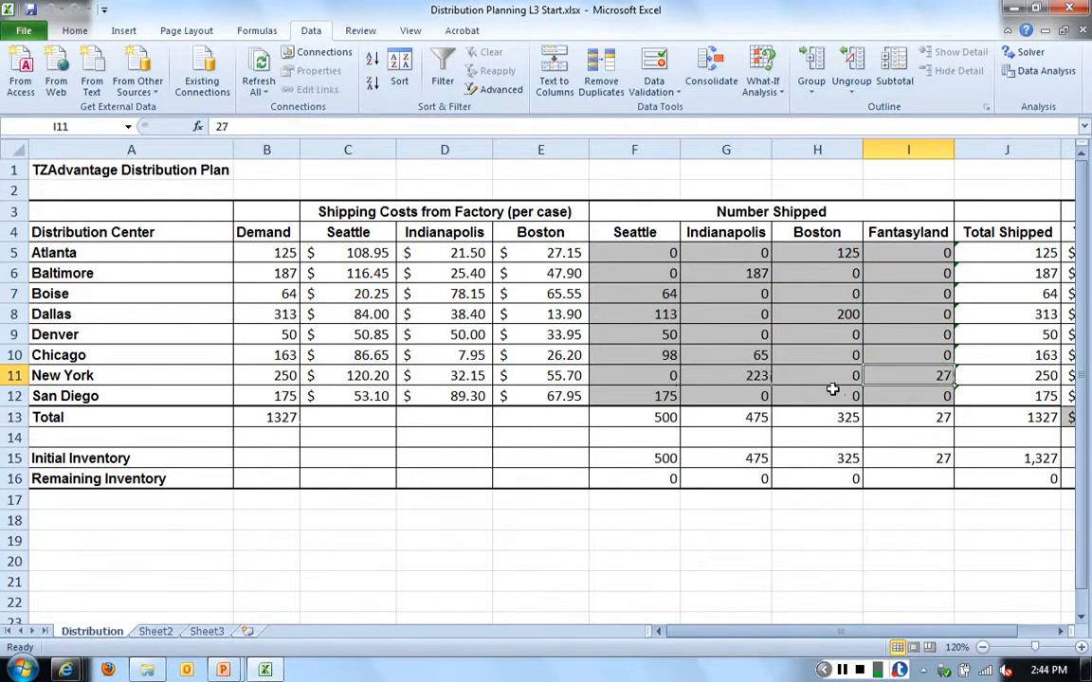